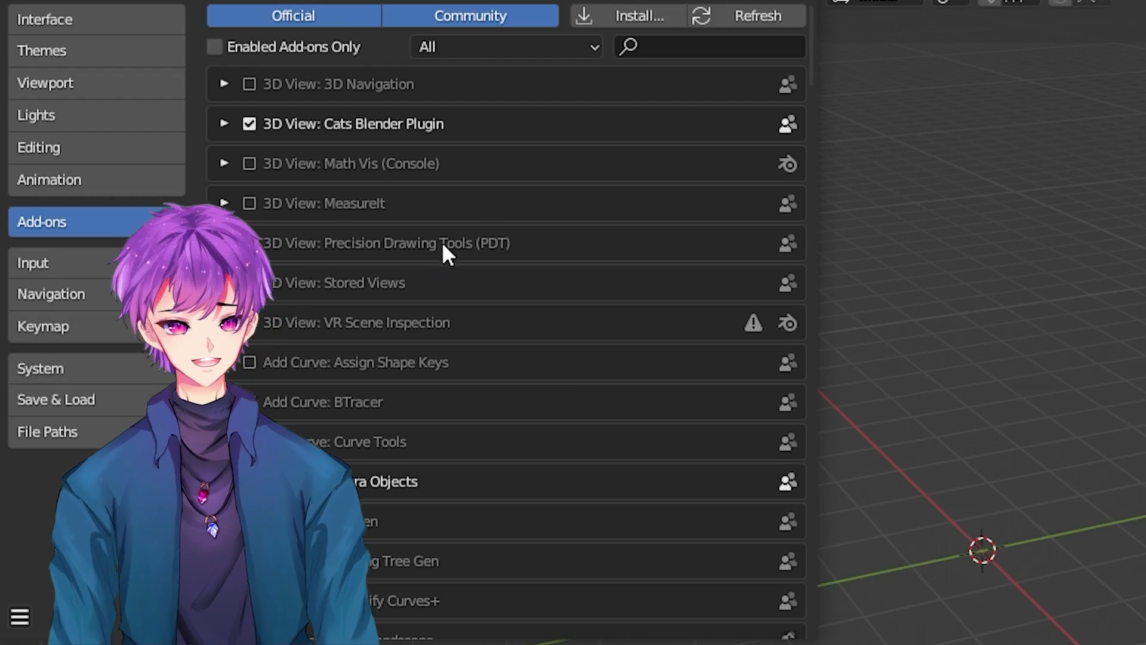
click(629, 18)
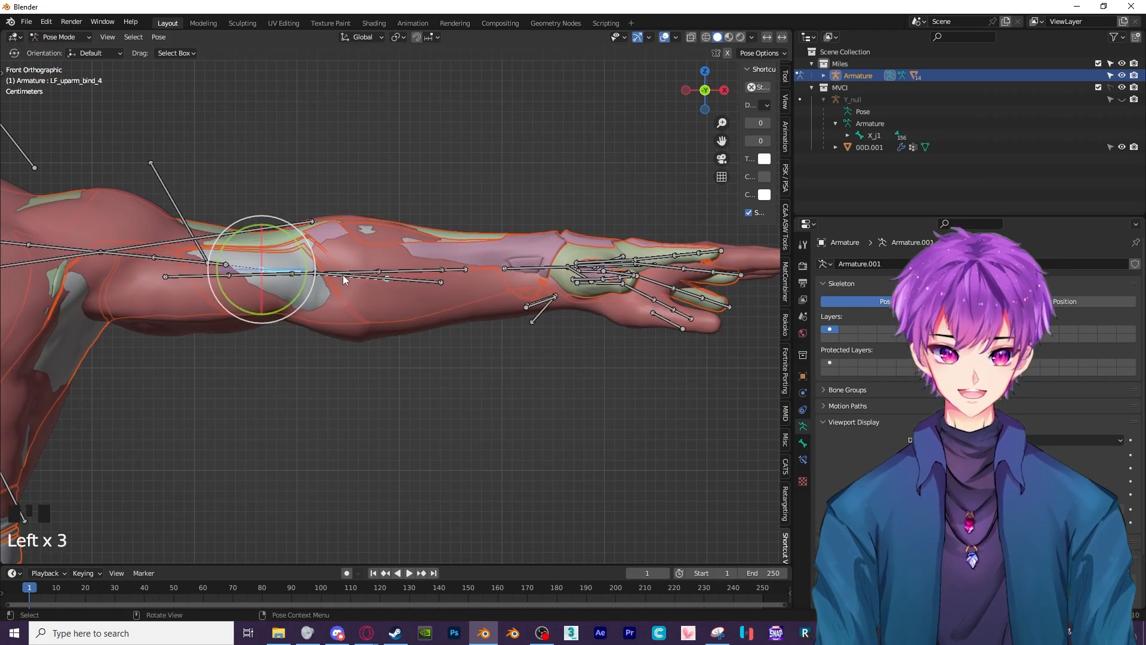
key(r)
key(Left)
key(Left)
key(Left)
key(Left)
key(Left)
key(Left)
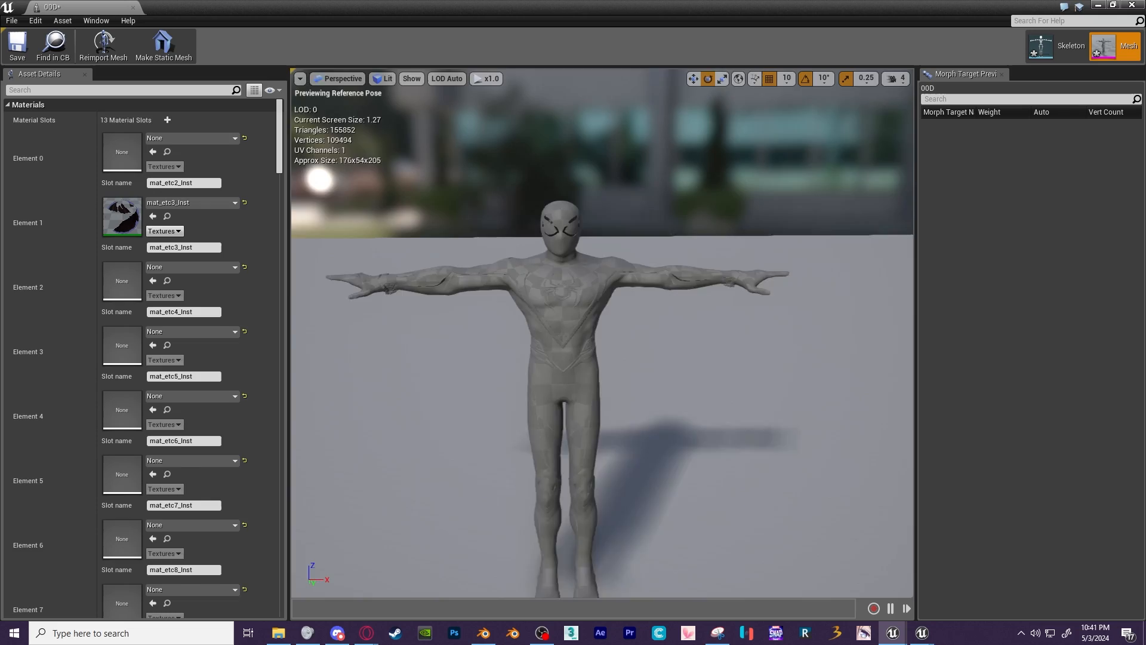
scroll(587, 241, up, 5)
scroll(587, 241, down, 5)
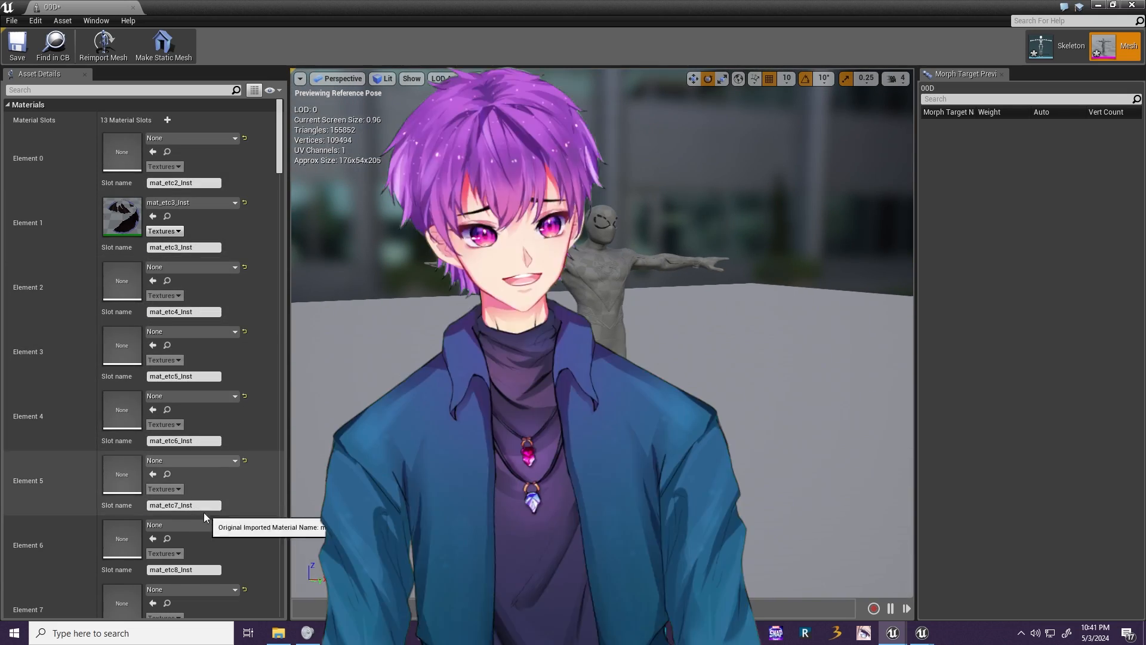
scroll(203, 513, down, 2)
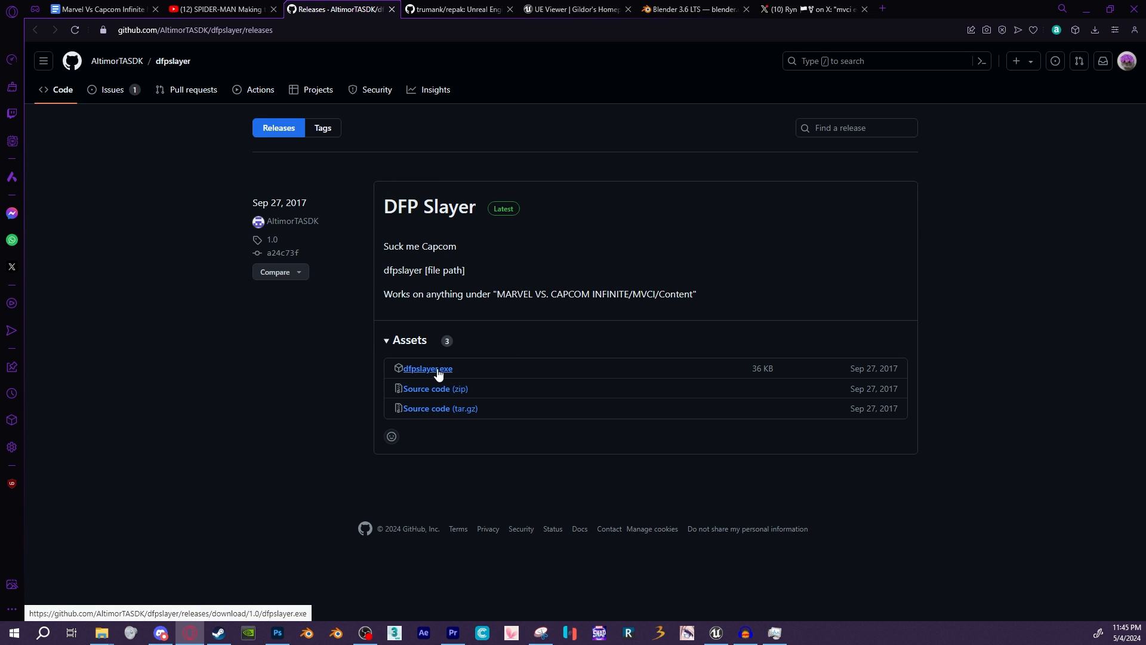
Open the v0.2.1 release of the repak GitHub repository and view the UE Viewer project page.
click(457, 9)
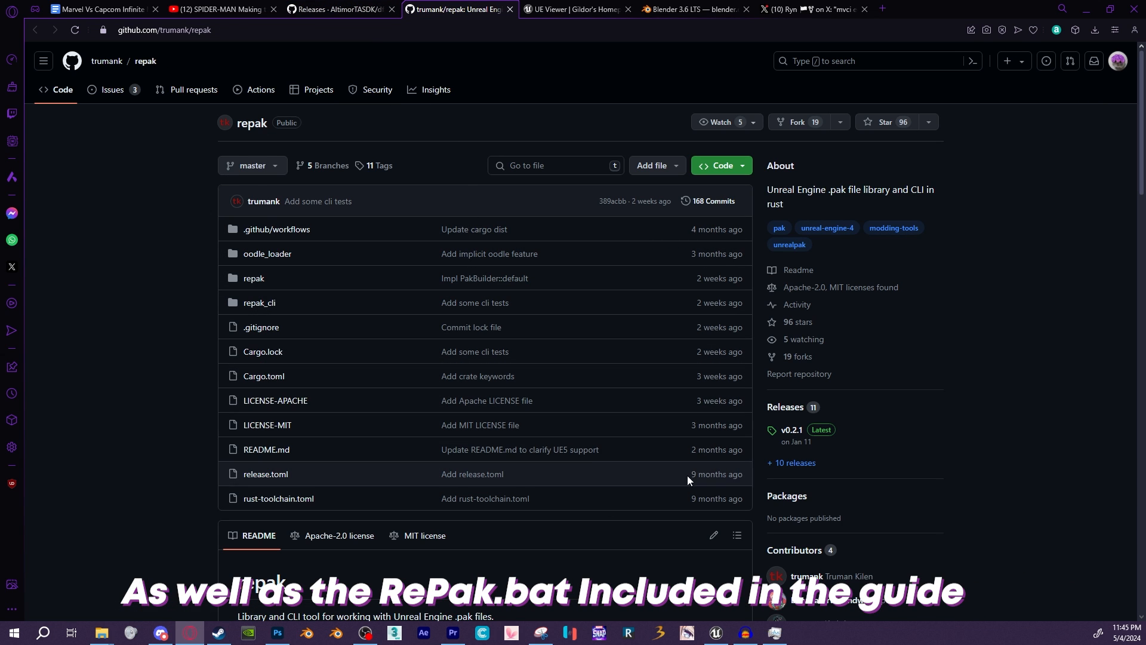
click(793, 431)
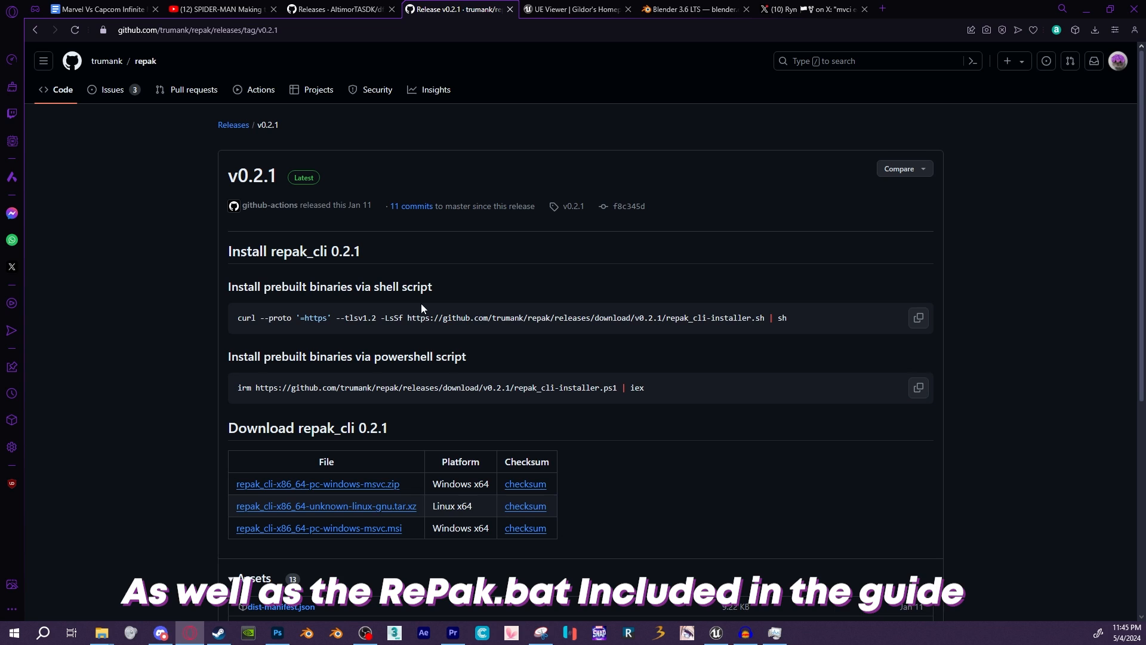
click(543, 9)
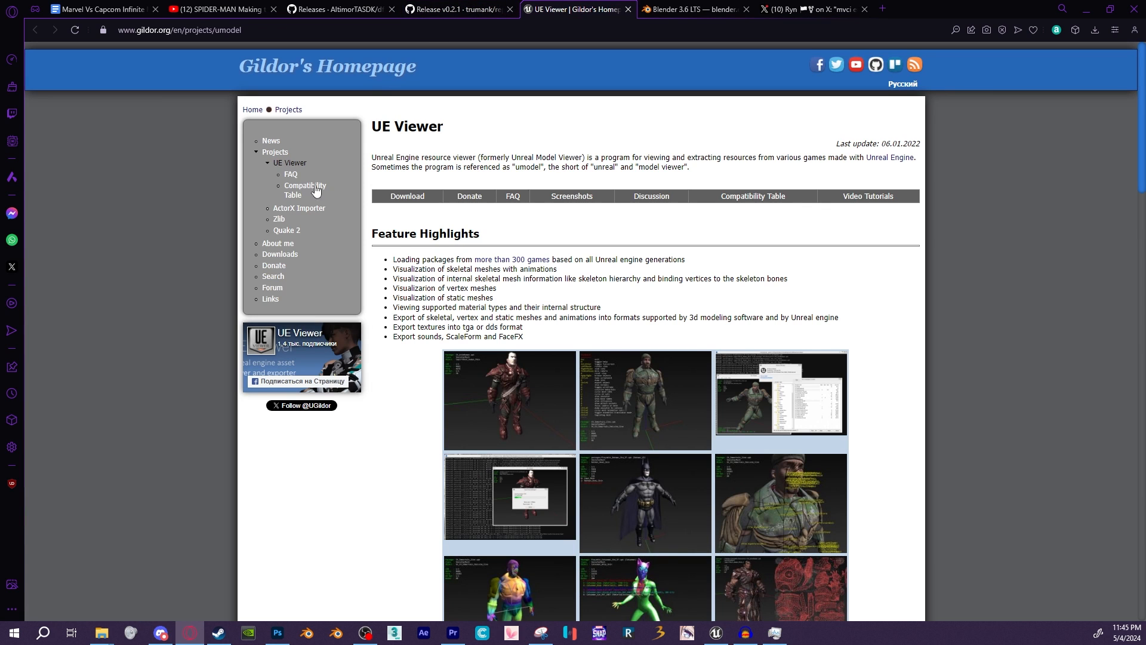
Examine the Blender 3.6 LTS download page down to its list of version downloads.
click(681, 8)
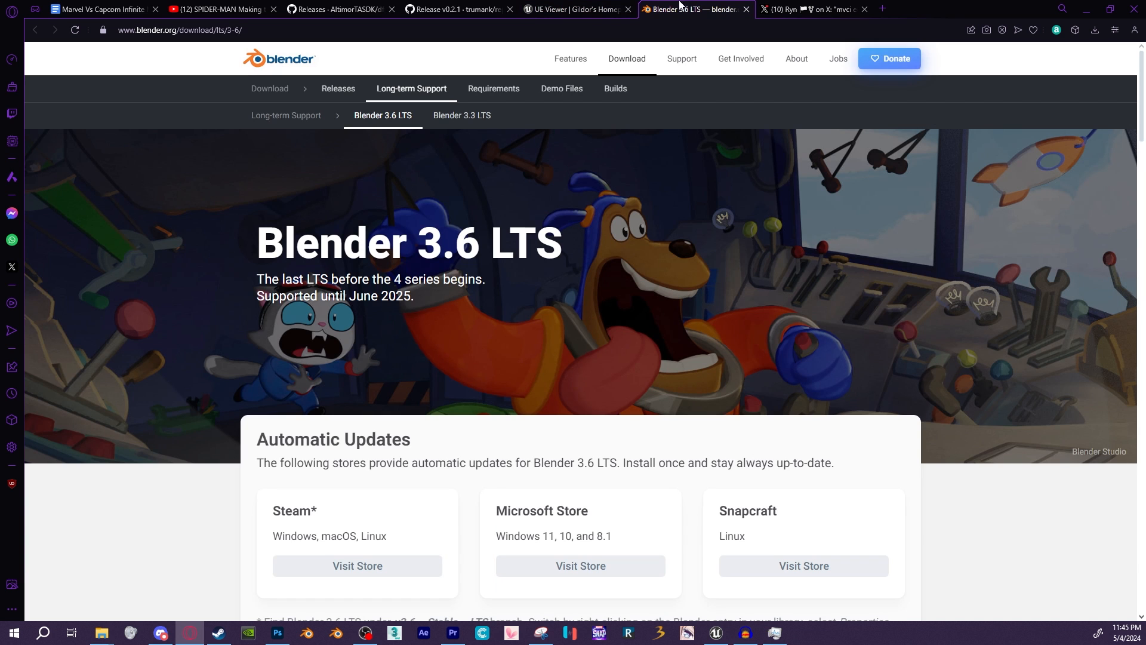
drag(274, 245, 563, 246)
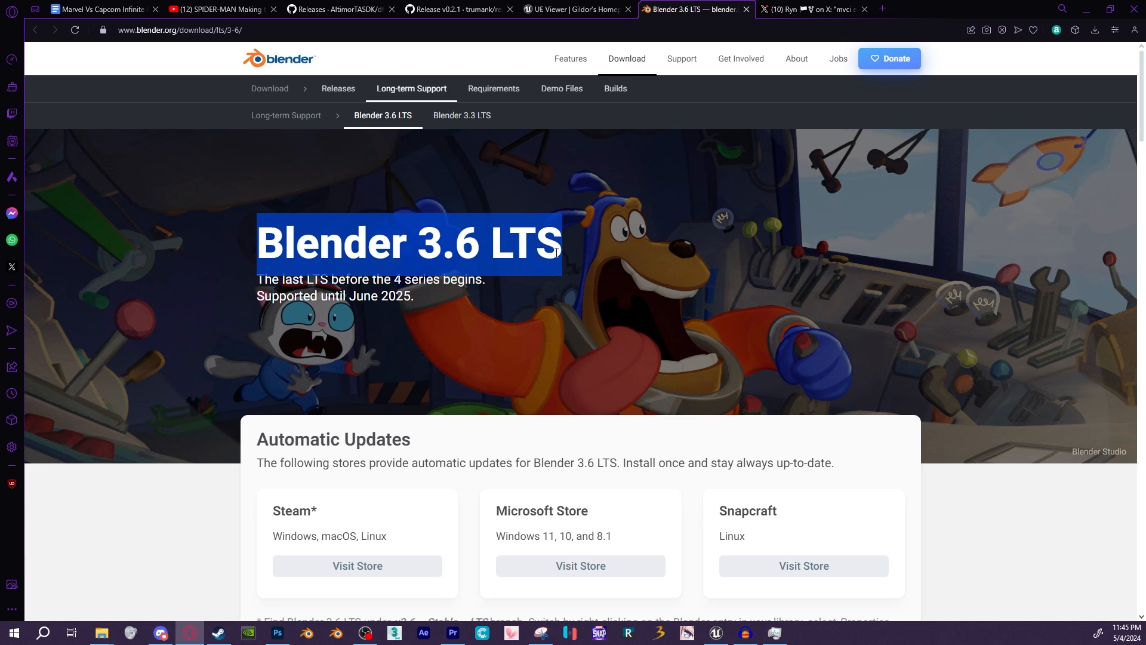
scroll(453, 456, down, 5)
scroll(453, 457, down, 2)
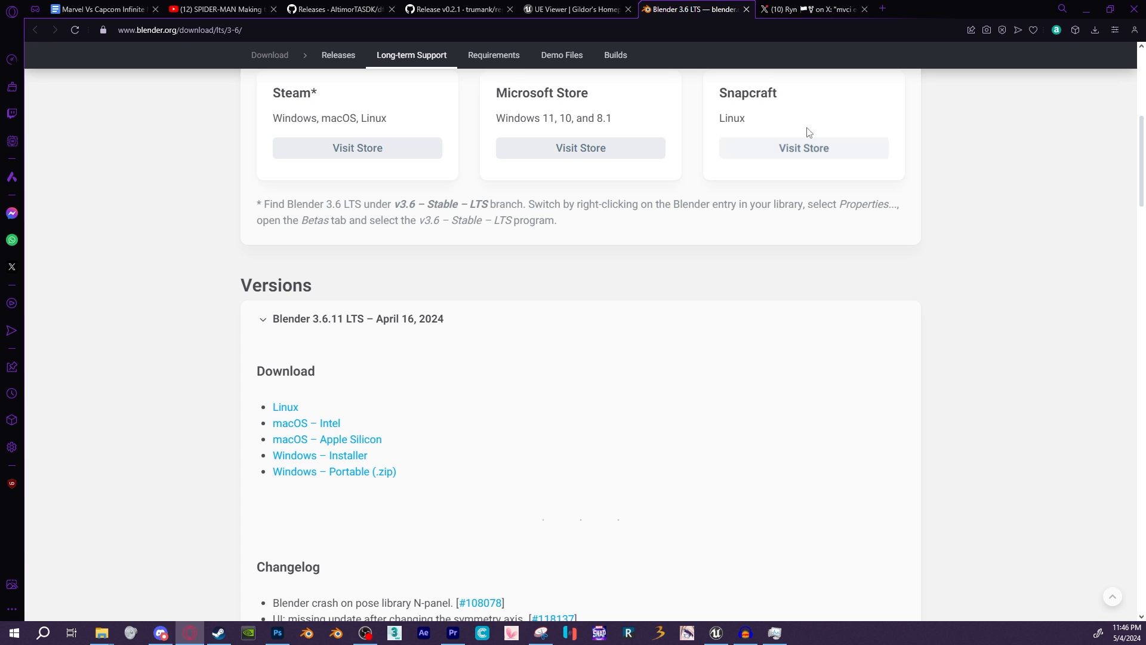
Open the MVCI 1.0.0 editor release linked in the X post and return to the post.
click(815, 9)
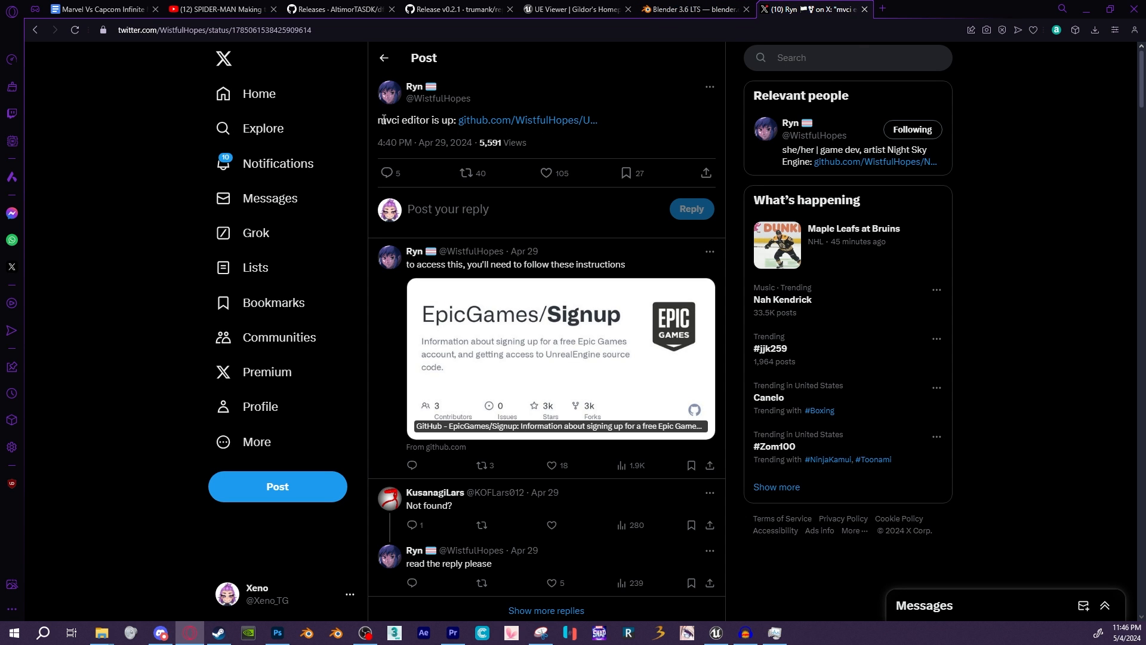
click(496, 123)
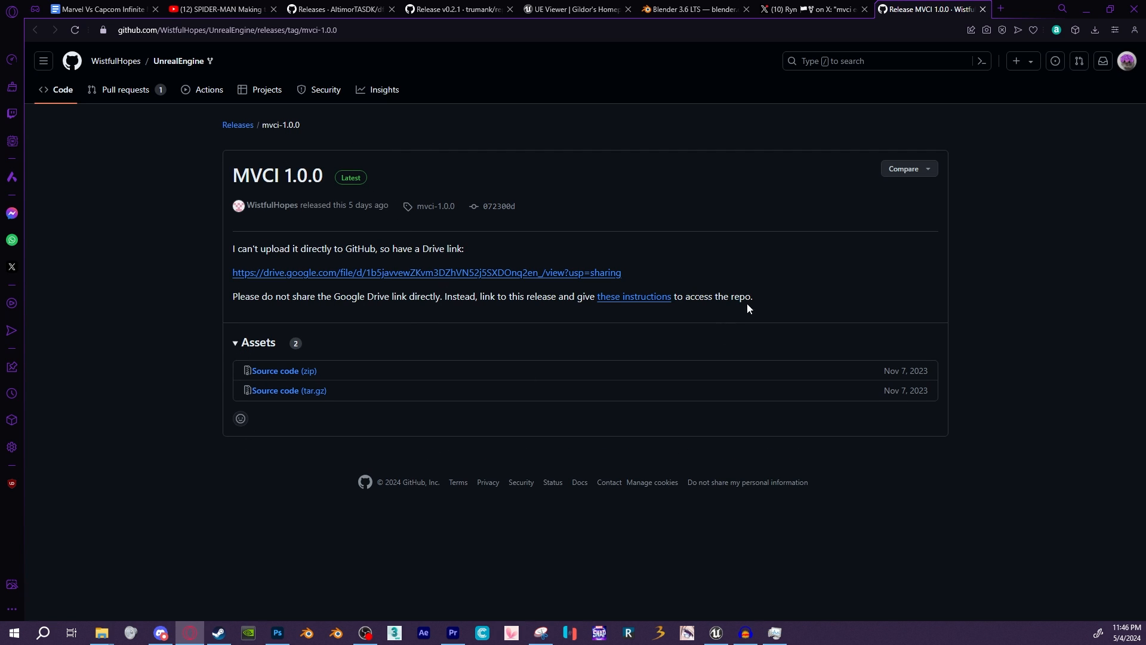
key(ctrl+shift+Tab)
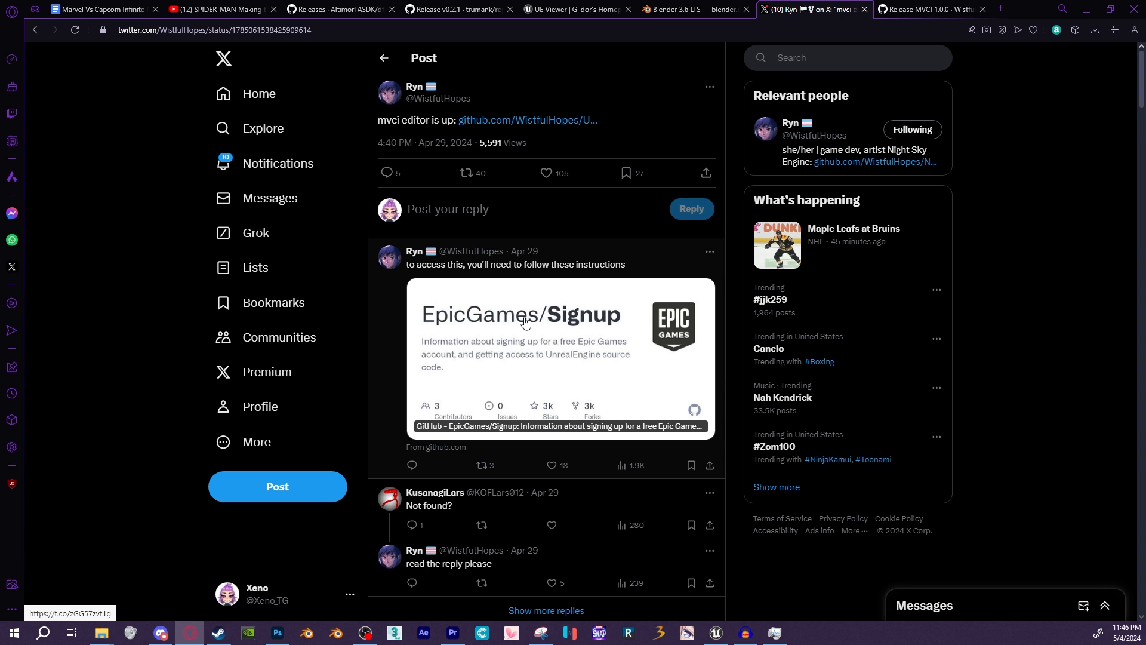
Open the EpicGames/Signup repository from the post, read its access requirements and follow the linked instructions for registering a GitHub ID.
click(504, 322)
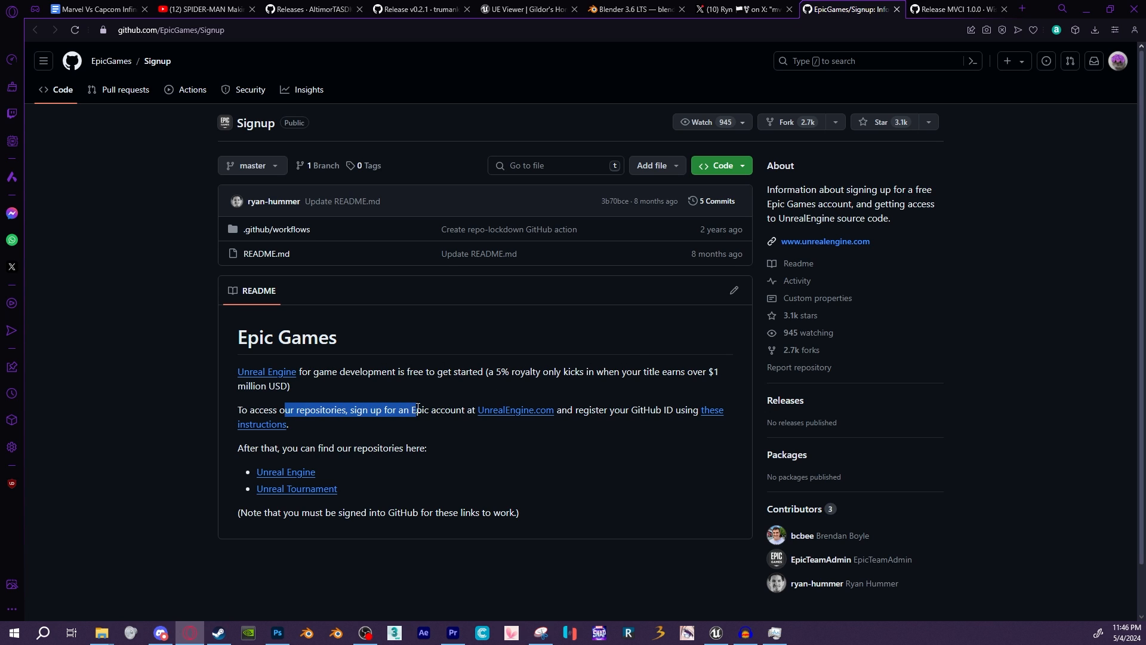
drag(418, 408, 422, 409)
click(581, 422)
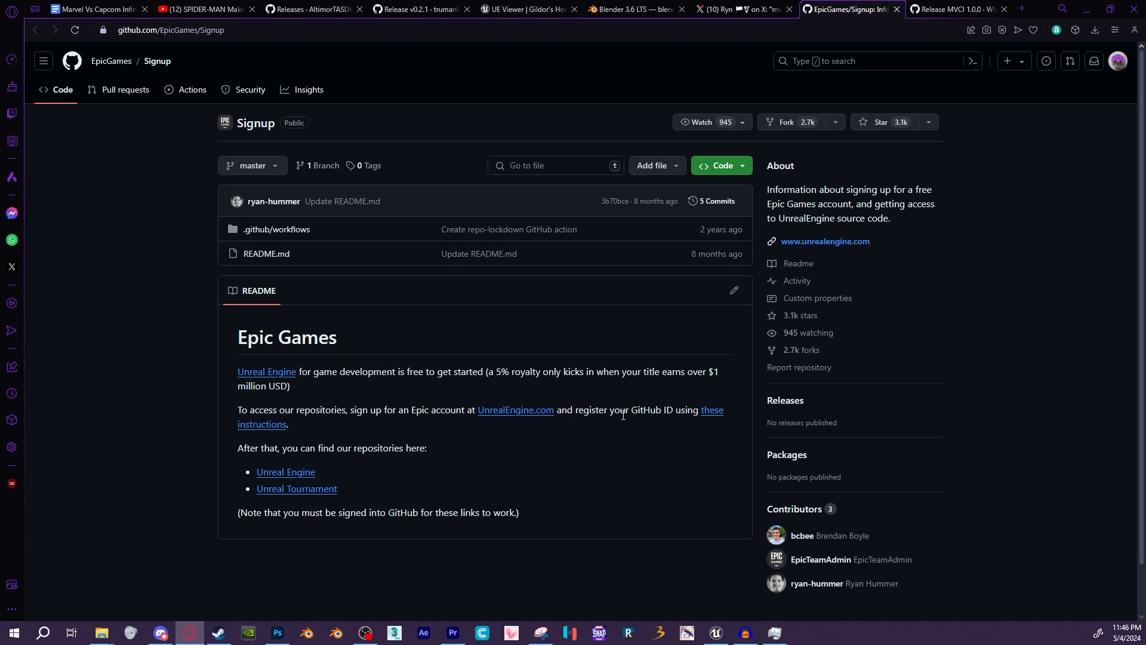
click(269, 429)
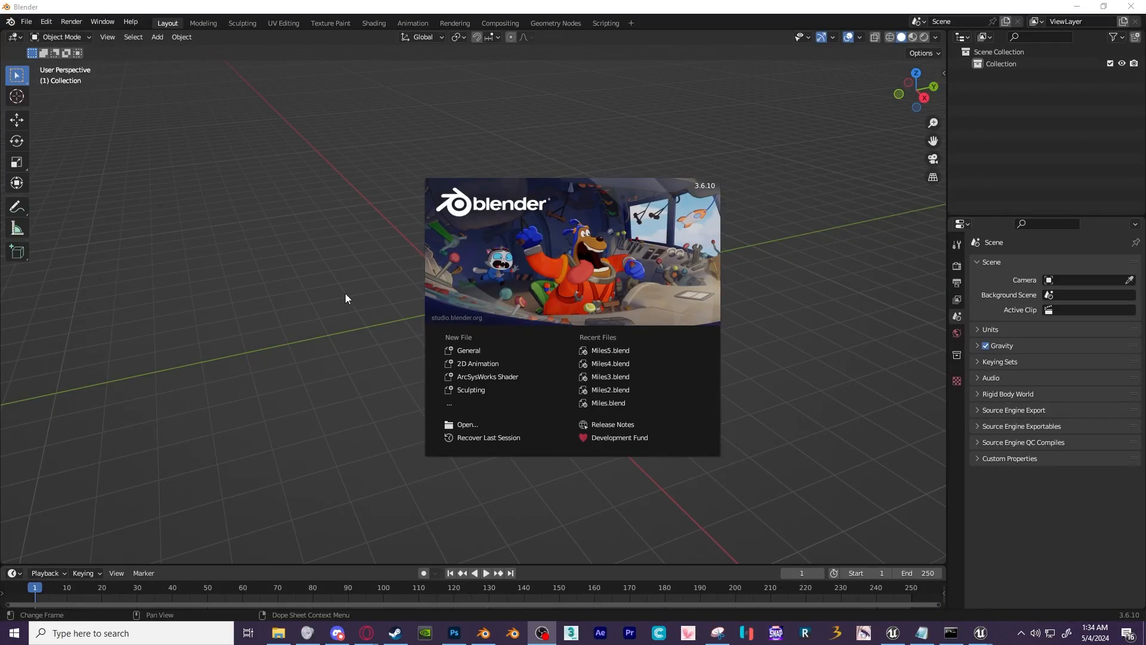
Switch to Blender and install the io_scene_gltf2_ue4.zip add-on from the Desktop through the add-on preferences.
click(345, 292)
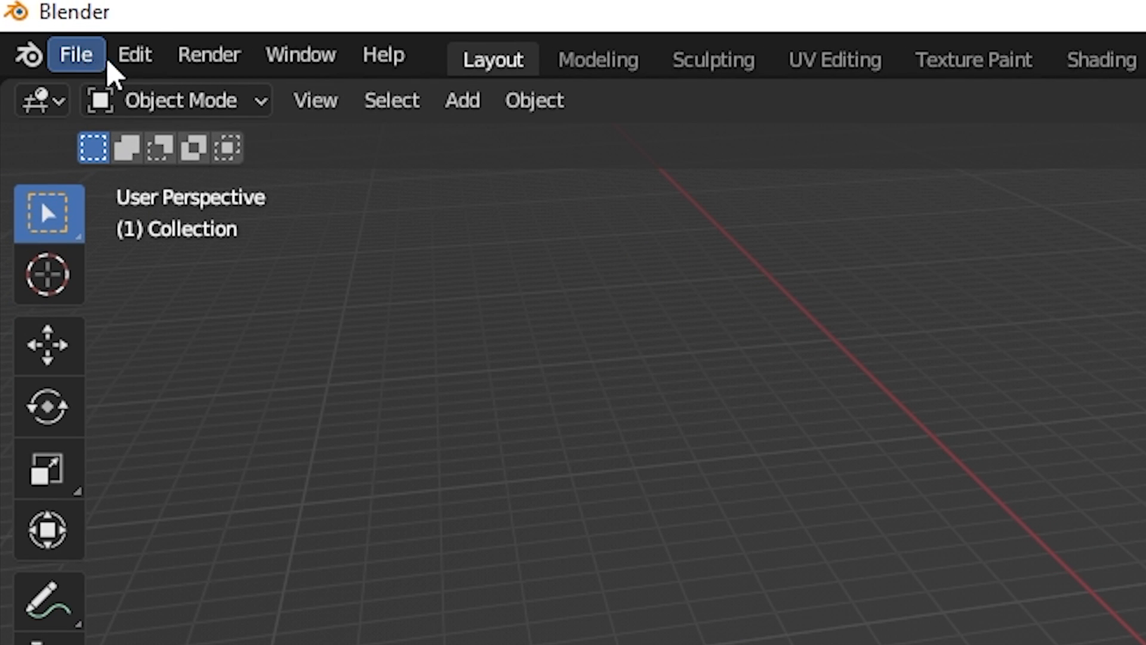
click(117, 60)
click(217, 552)
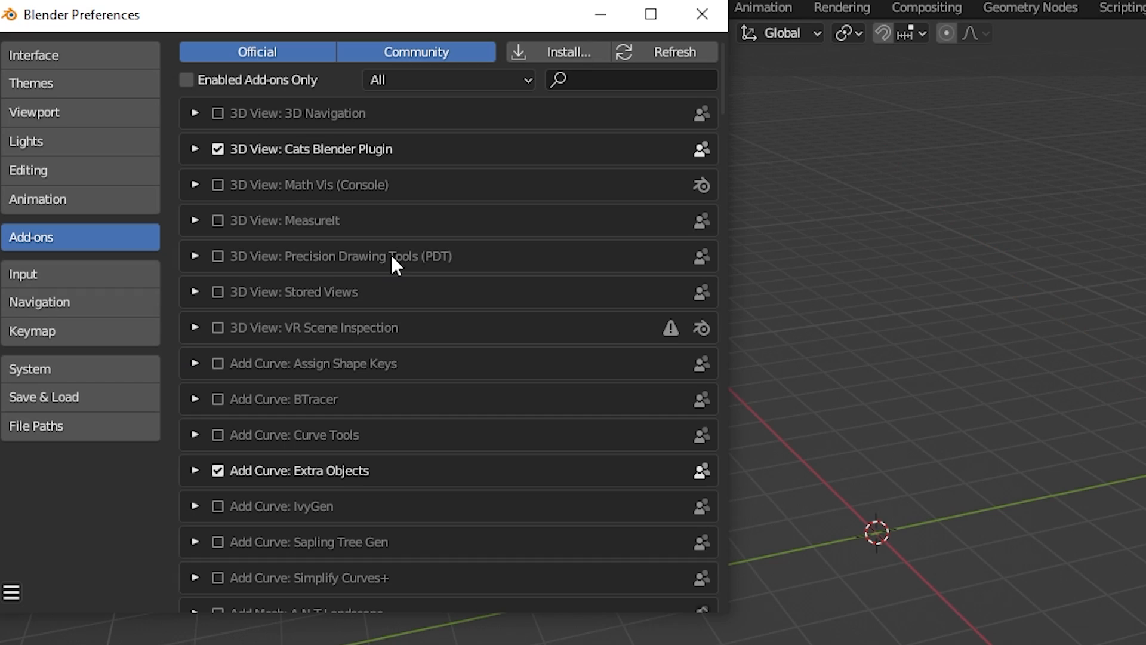
click(559, 54)
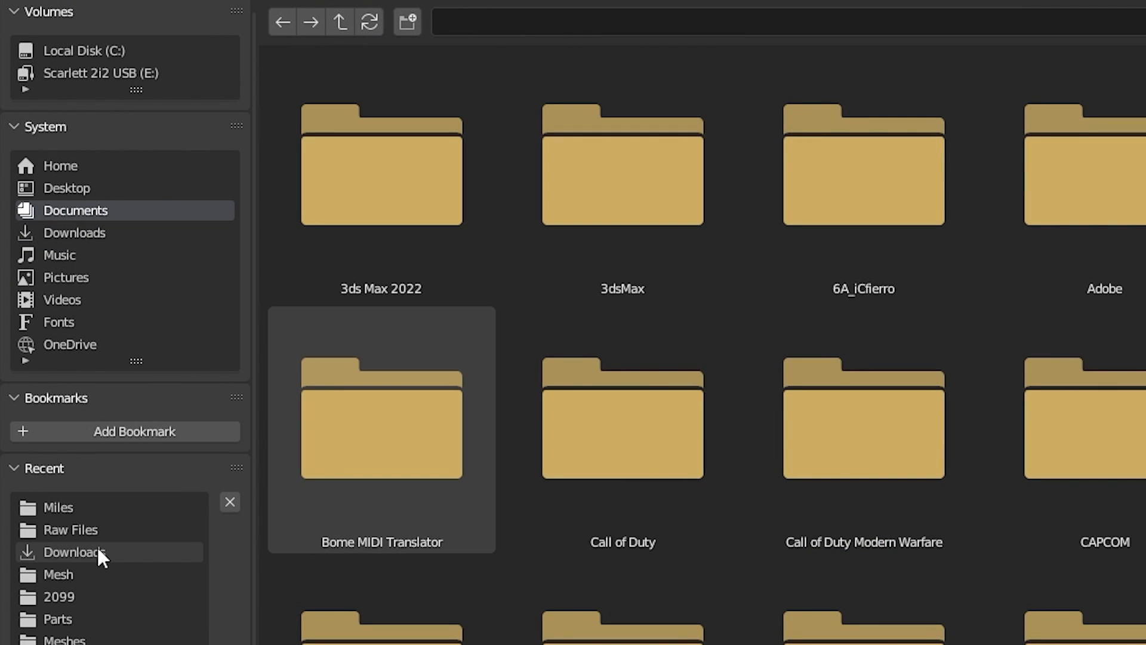
click(67, 188)
scroll(767, 440, down, 3)
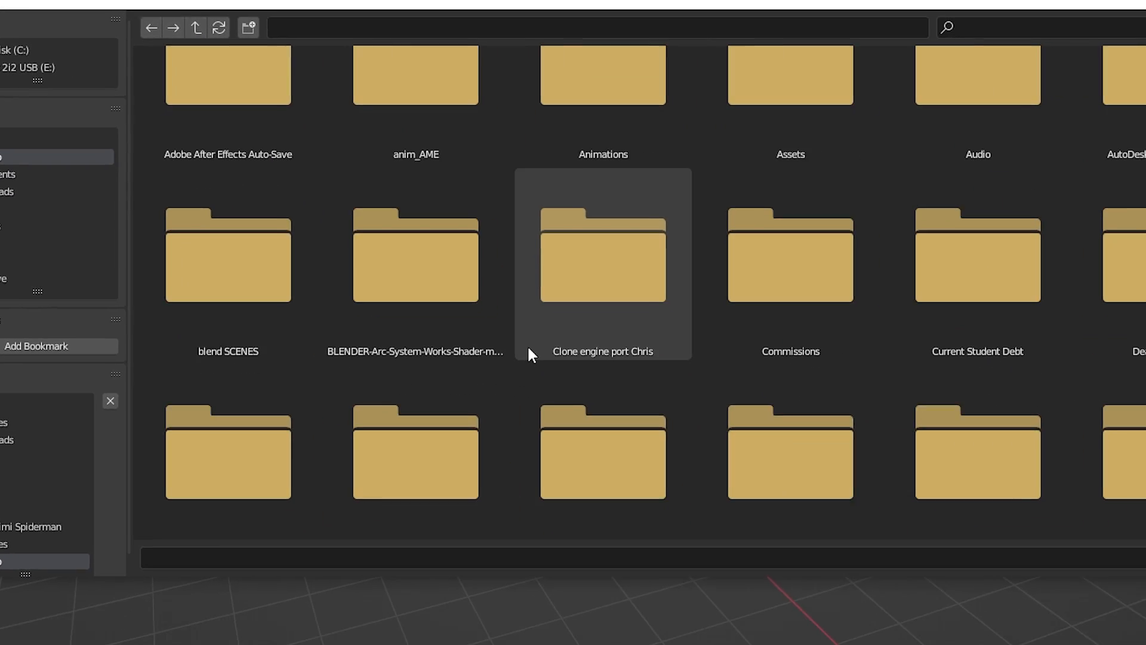
scroll(528, 345, down, 10)
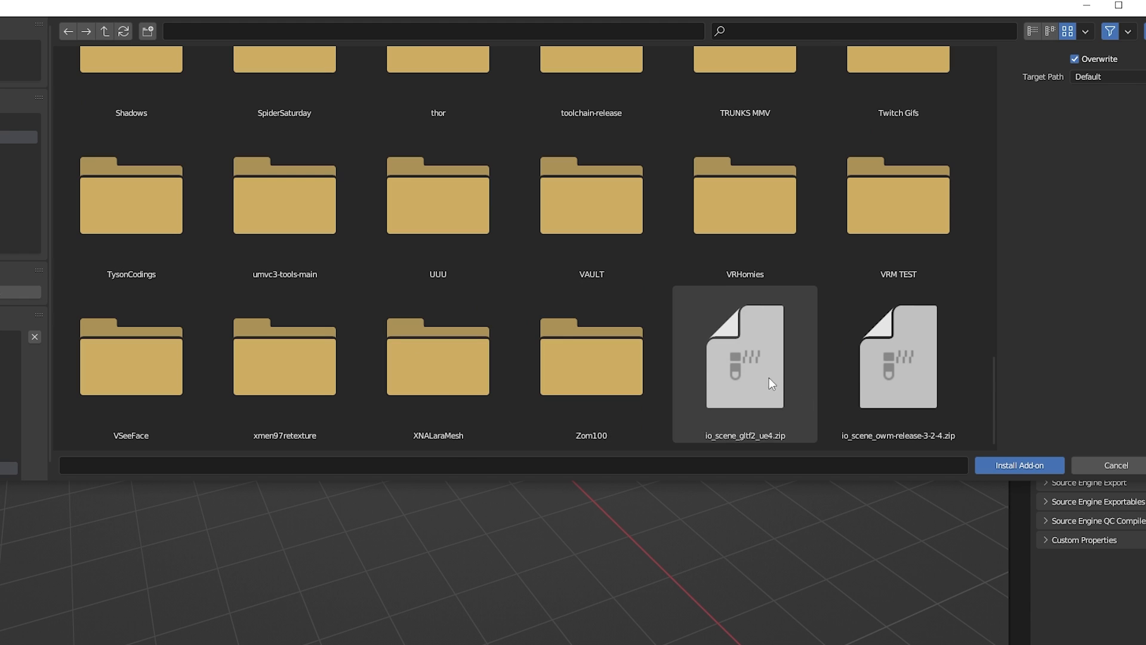
click(750, 423)
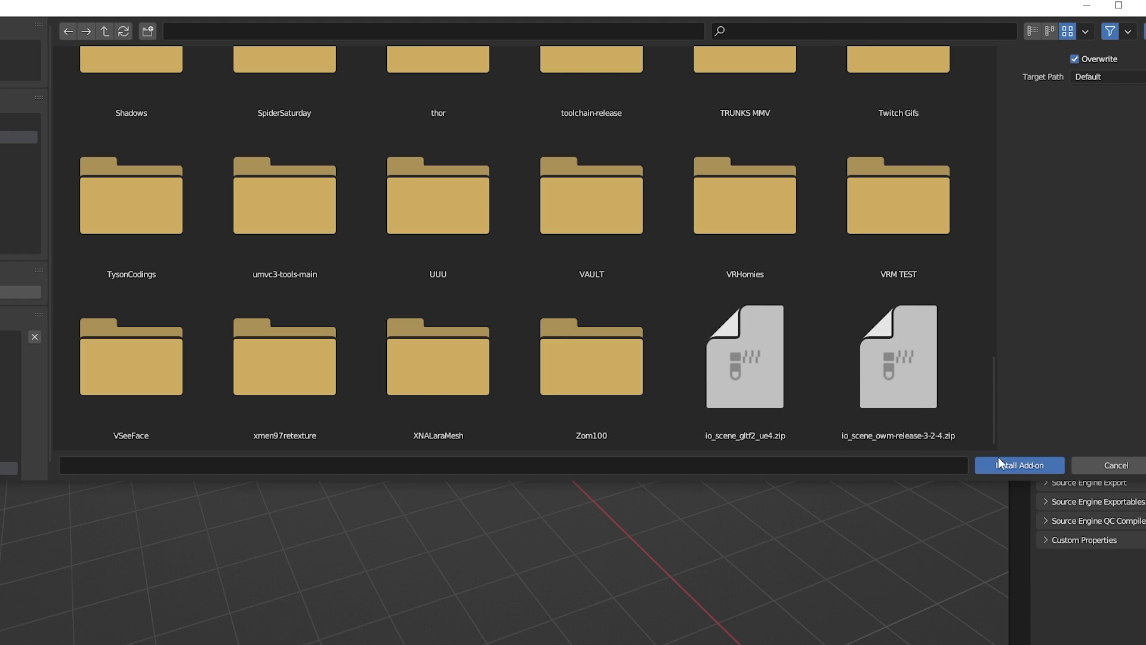
click(1009, 465)
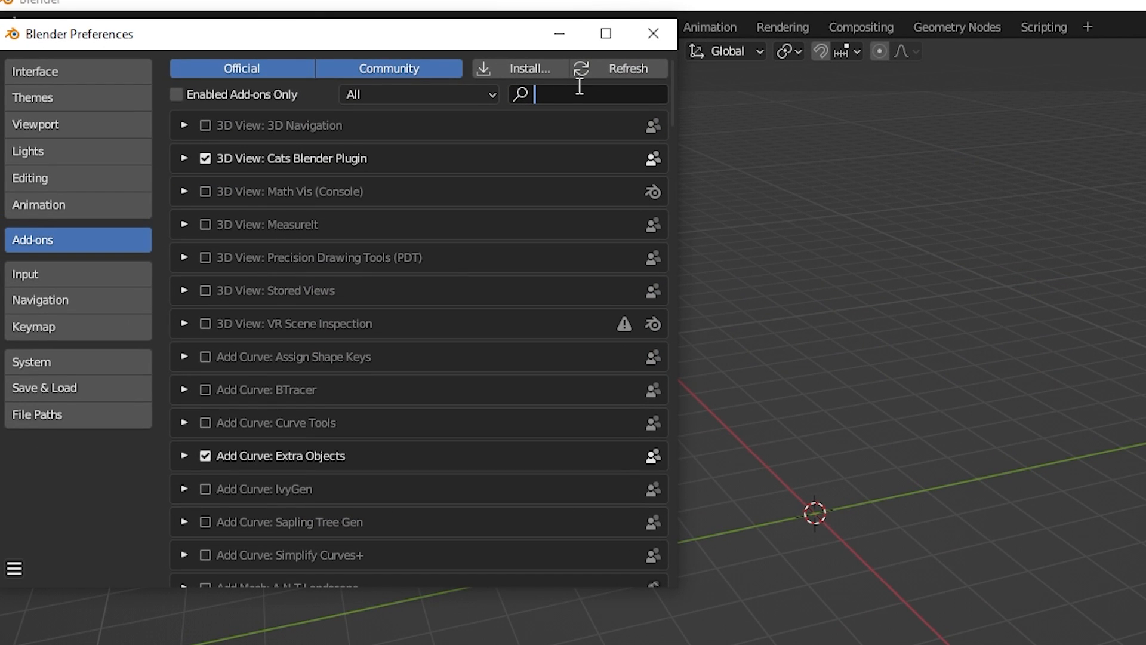
Search the add-on list for "gltf" to locate the Unreal Engine modding glTF 2.0 add-on.
text(gltf)
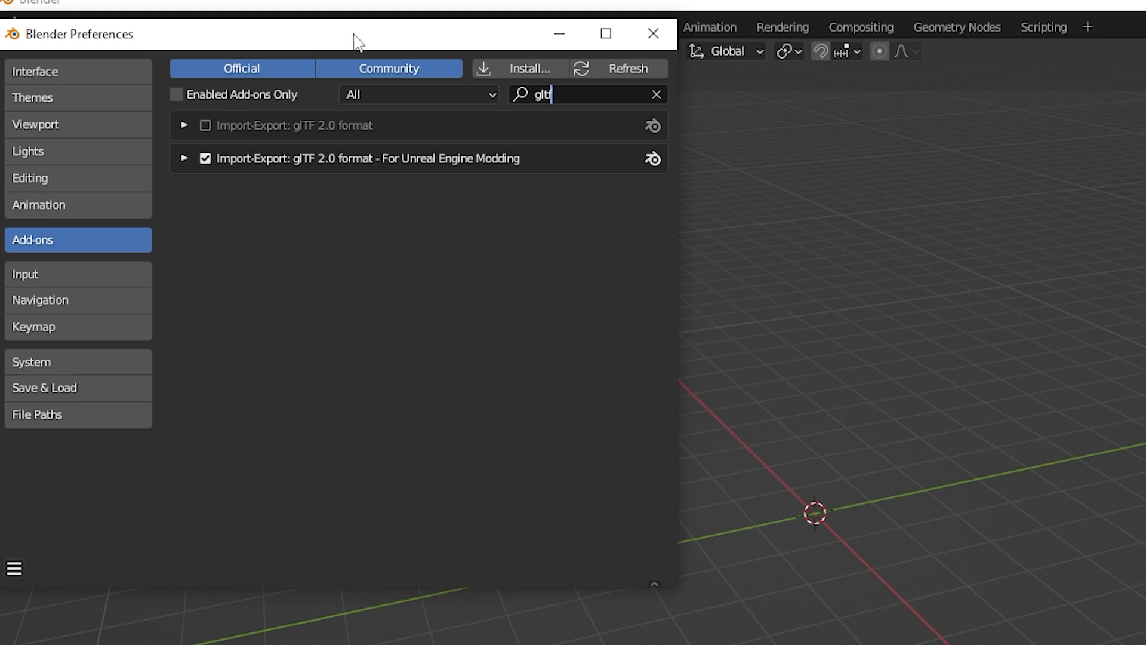
drag(353, 34, 891, 199)
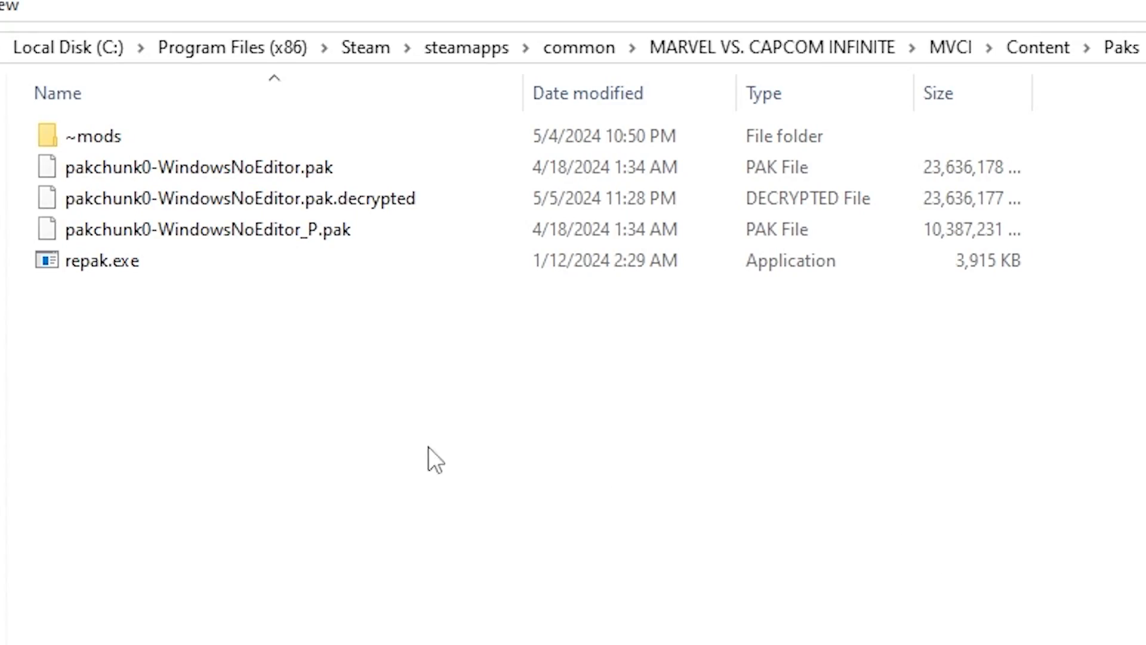
Paste dfpslayer.exe into the game's Paks folder and run it on pakchunk0-WindowsNoEditor.pak to decrypt that file.
key(ctrl+v)
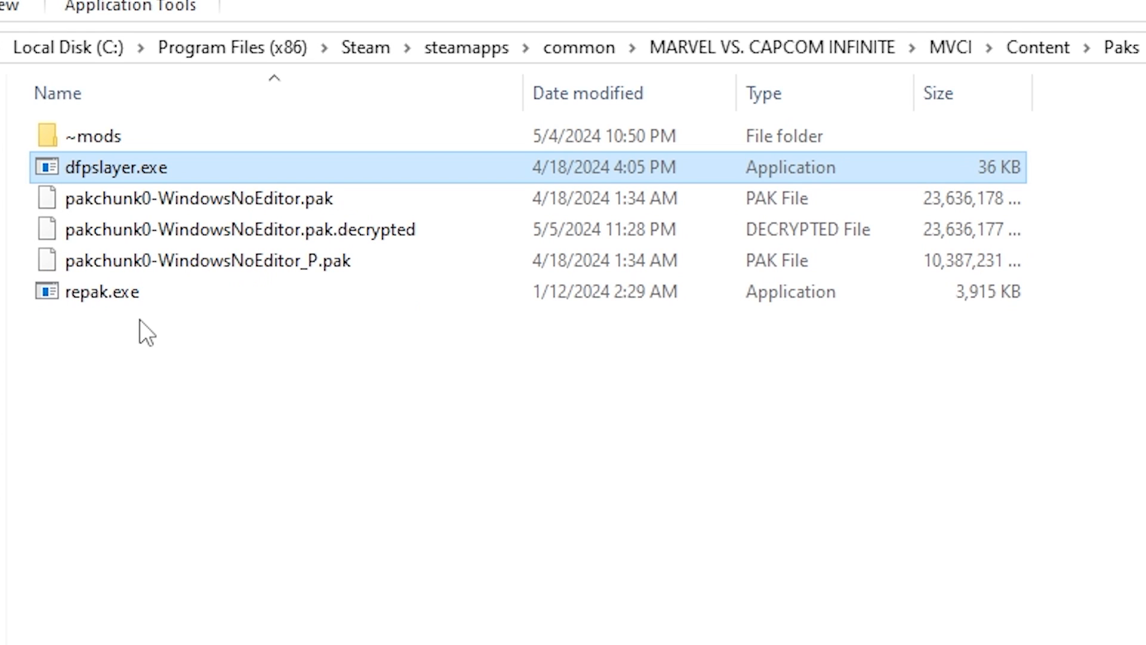
click(140, 320)
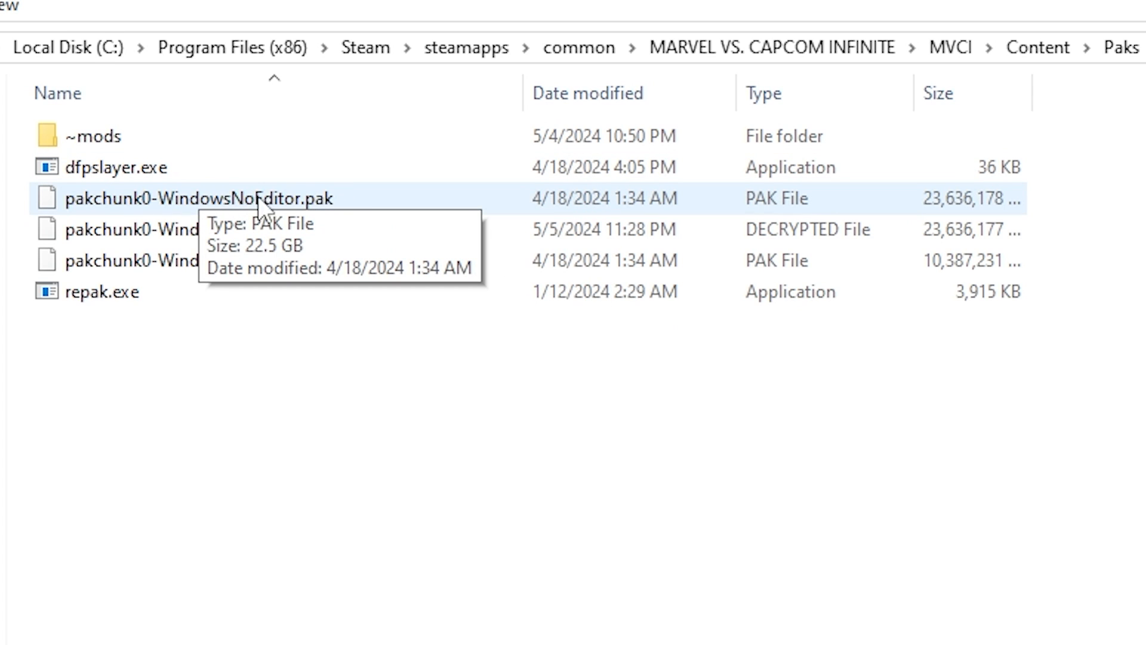
drag(258, 197, 146, 169)
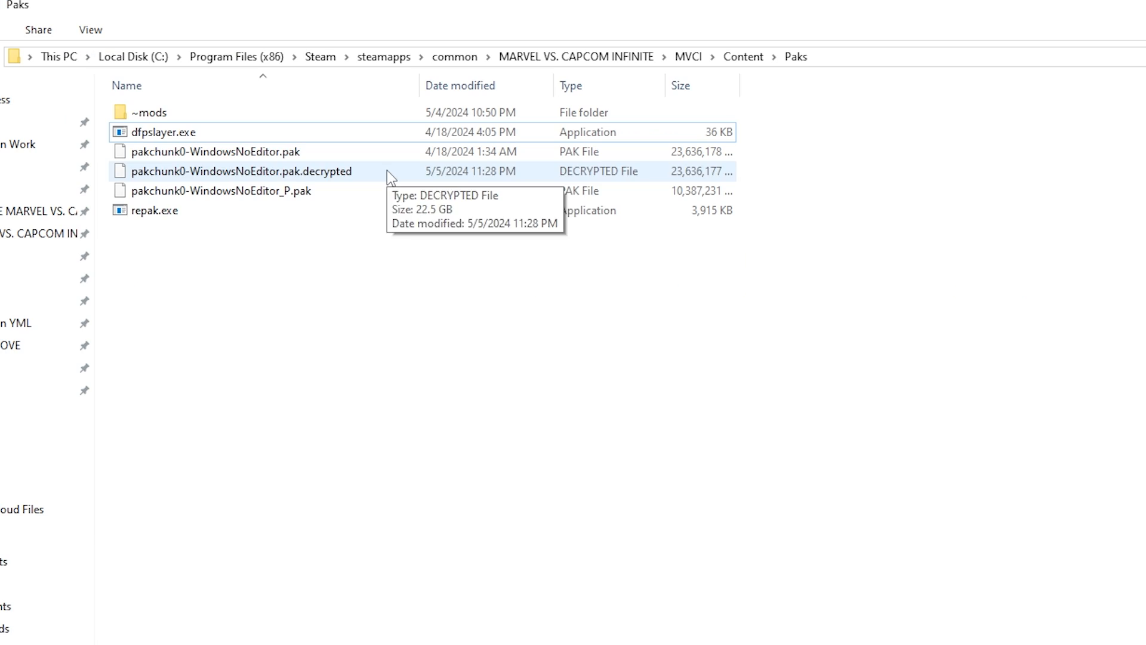
Rename pakchunk0-WindowsNoEditor.pak.decrypted to Marvel.pak.decrypted in the Paks folder.
right_click(387, 171)
click(276, 174)
right_click(274, 174)
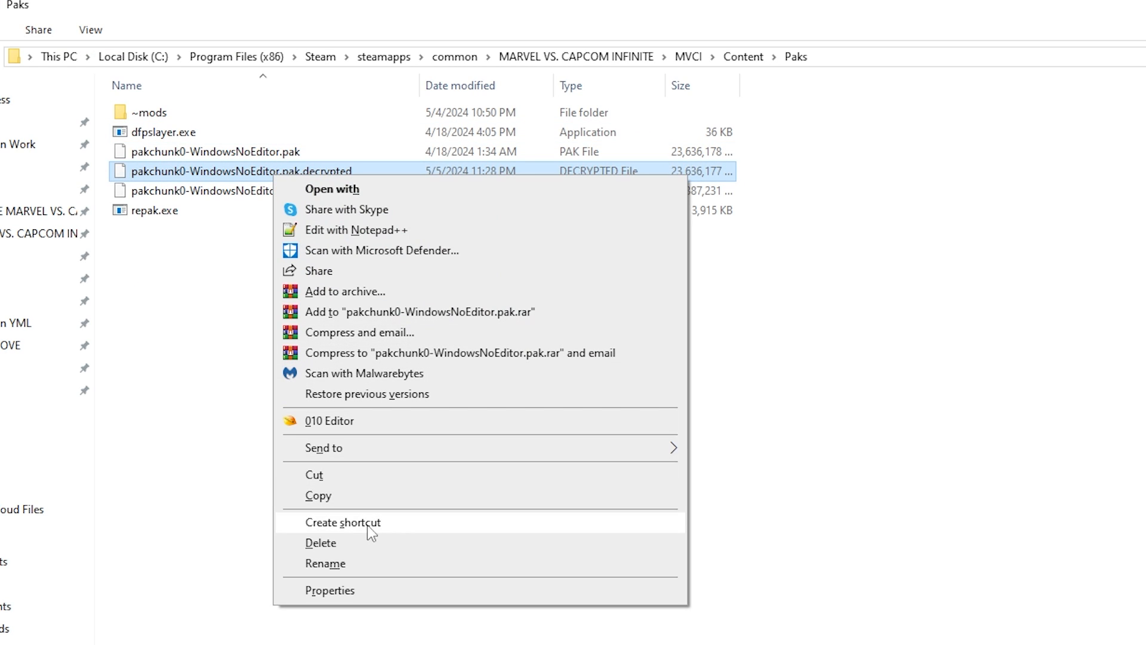
click(226, 433)
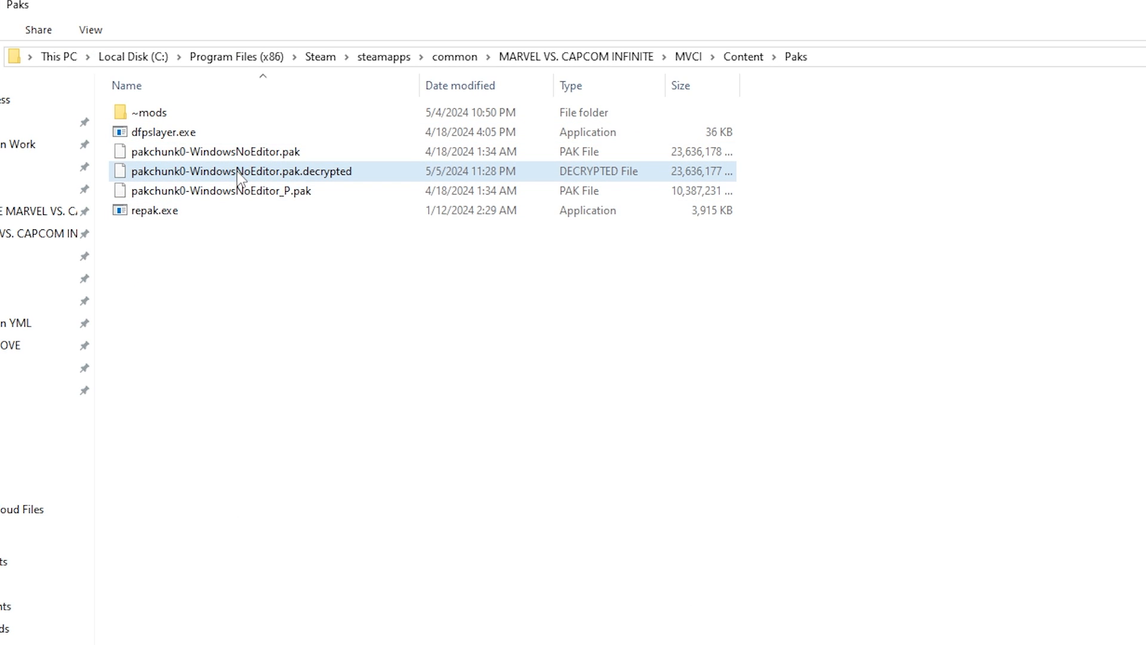
right_click(240, 178)
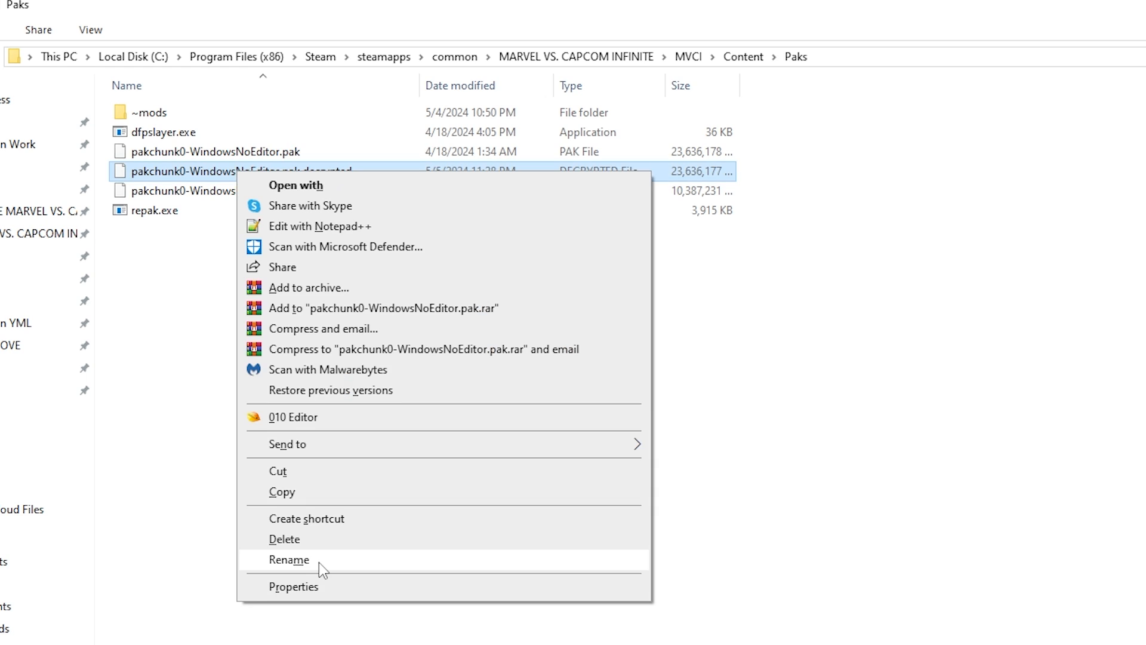
click(319, 563)
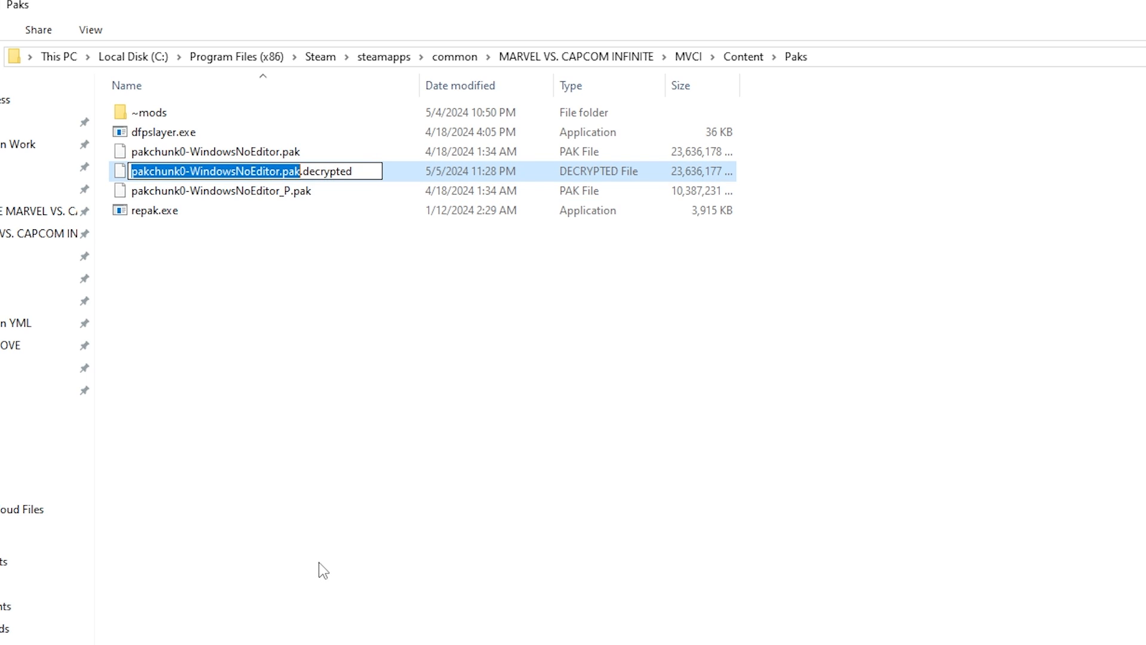
text(Marvel)
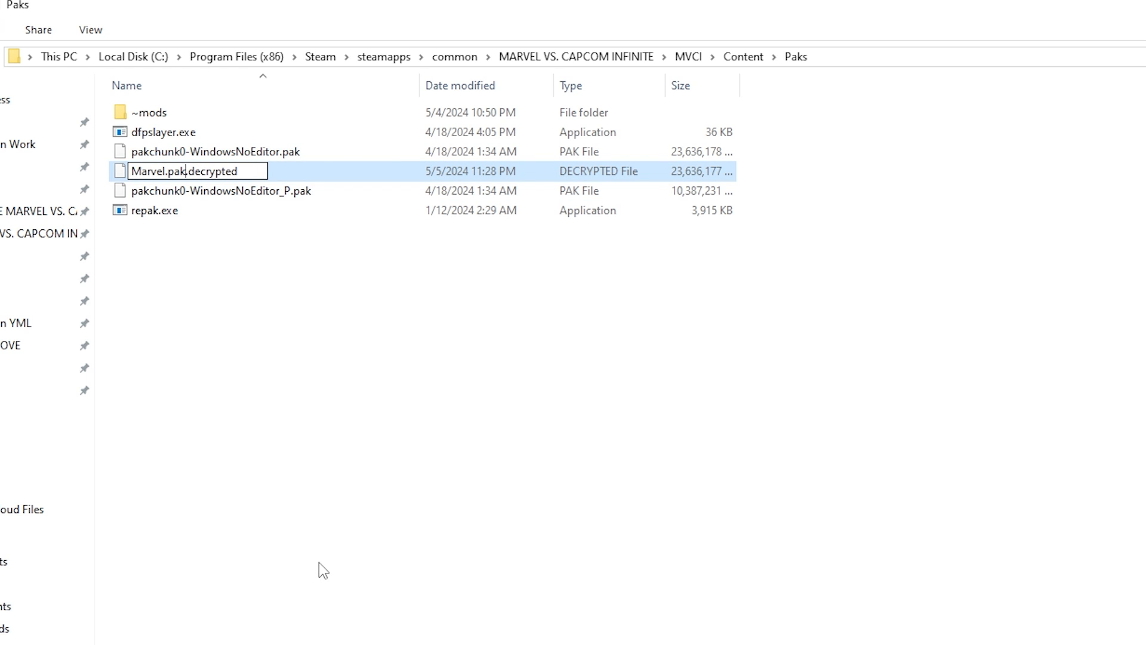
click(318, 563)
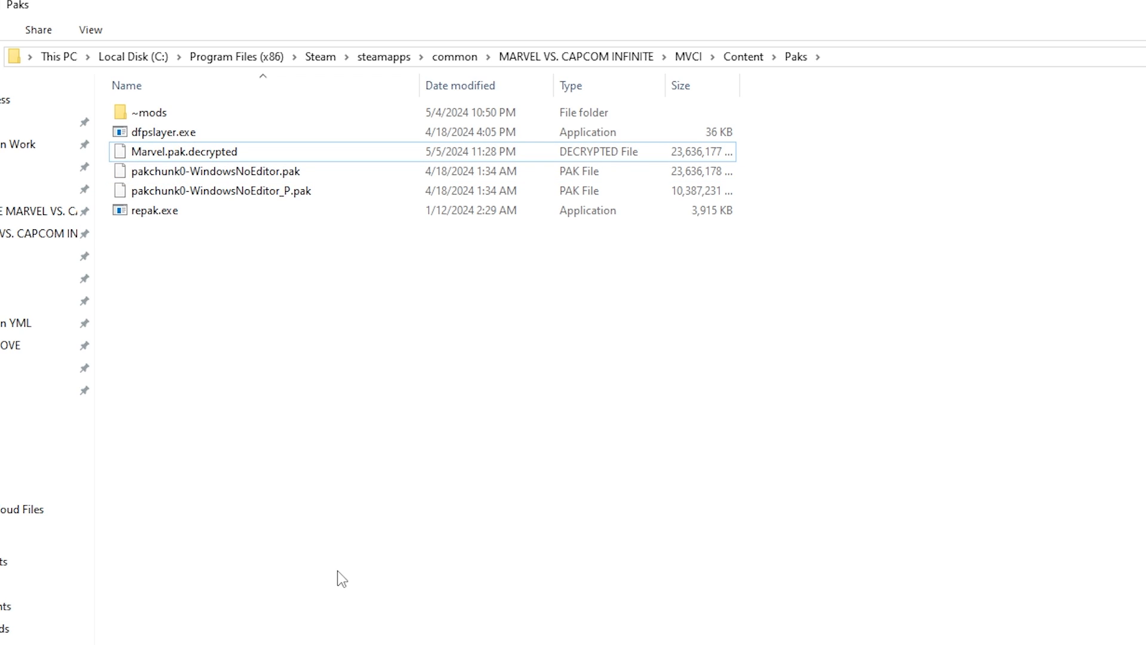
Switch to the Notepad note that holds the command "repak unpack Marvel.pak.decrypted".
key(alt+Tab)
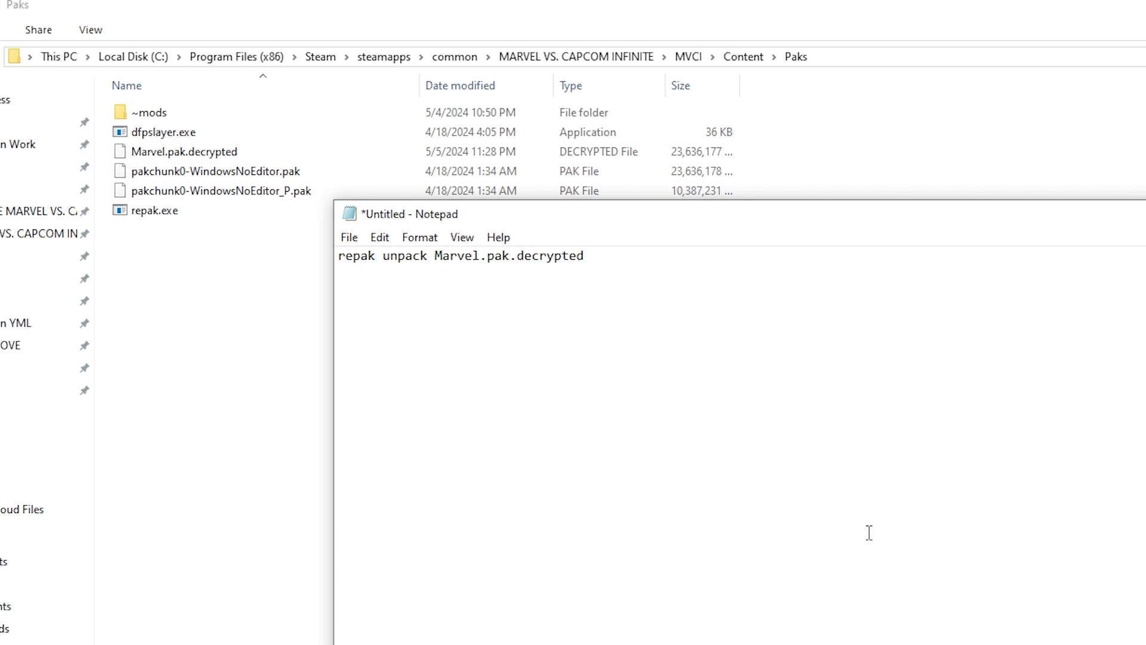
drag(615, 218, 536, 234)
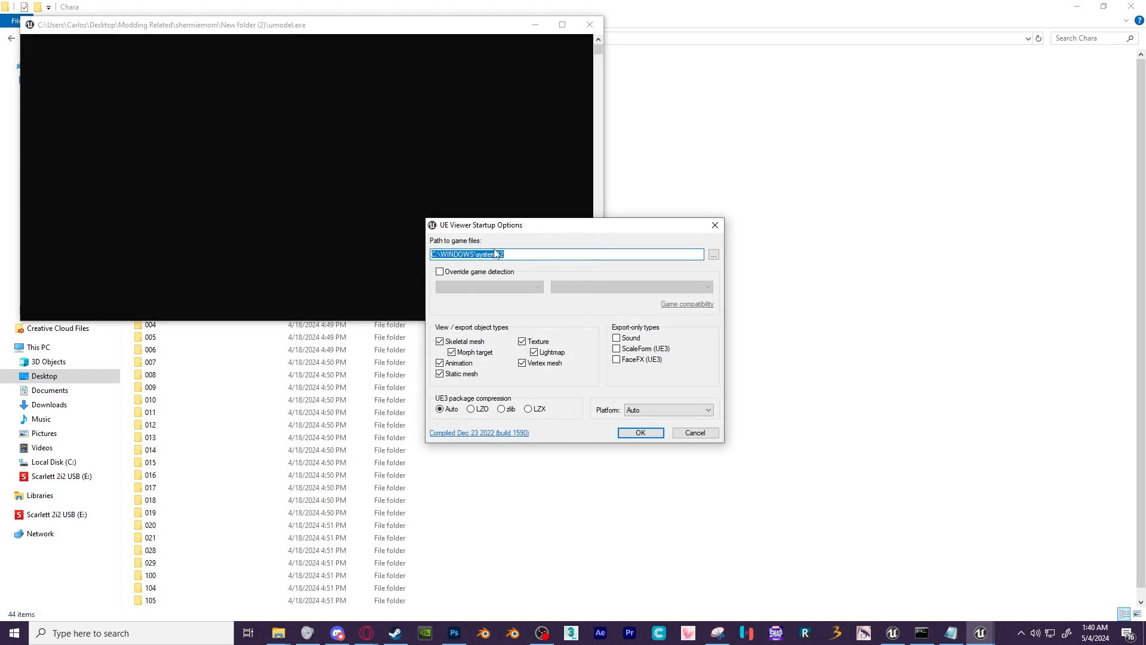
Set the game files path in UE Viewer, override game detection with Unreal engine 4.15 and load the packages.
click(713, 254)
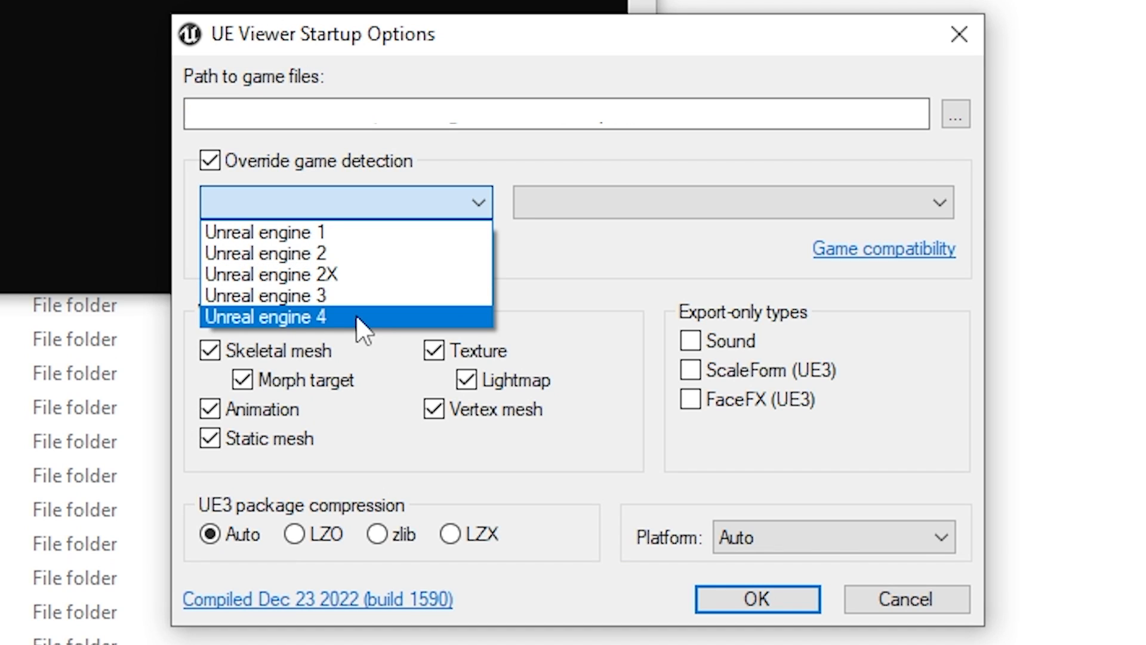
click(356, 314)
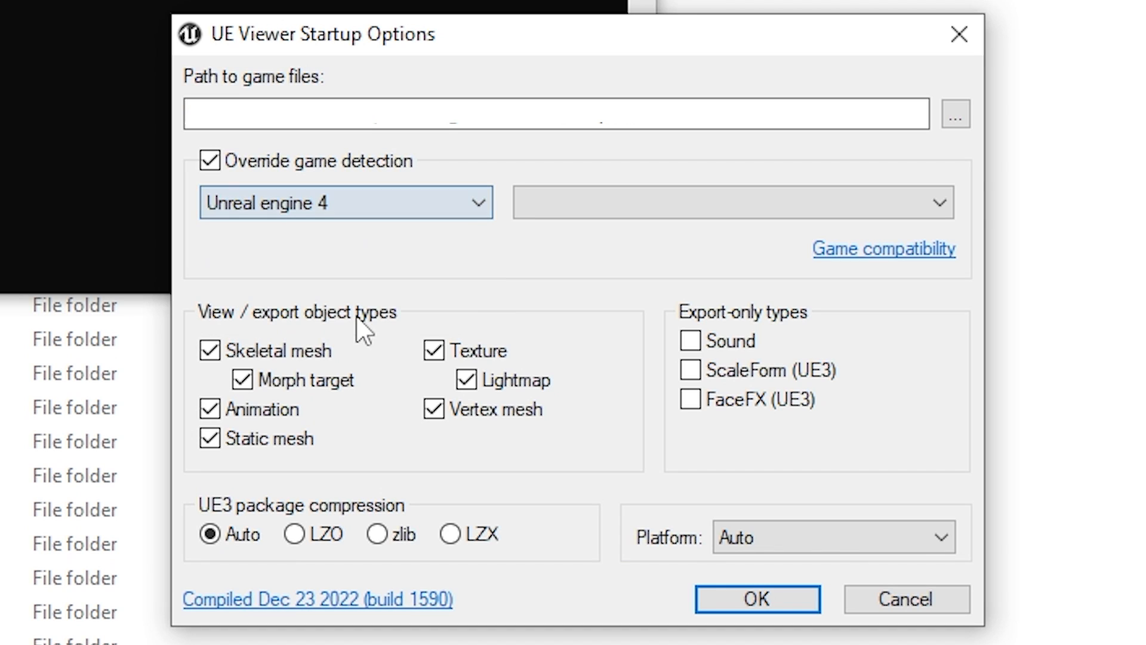
click(616, 192)
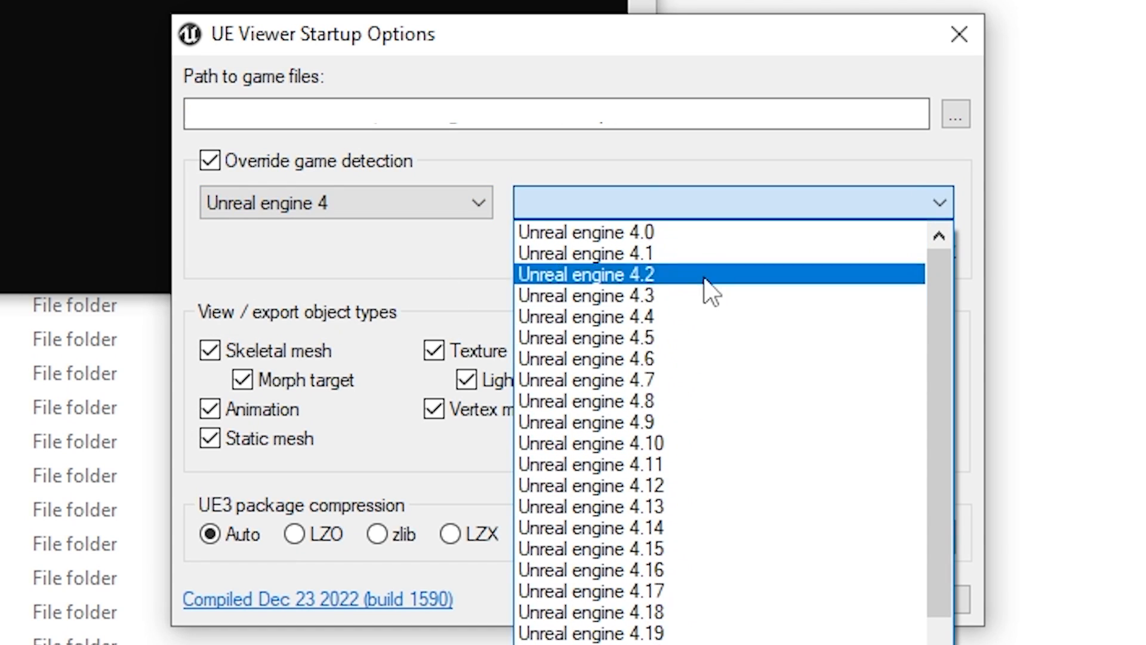
click(655, 551)
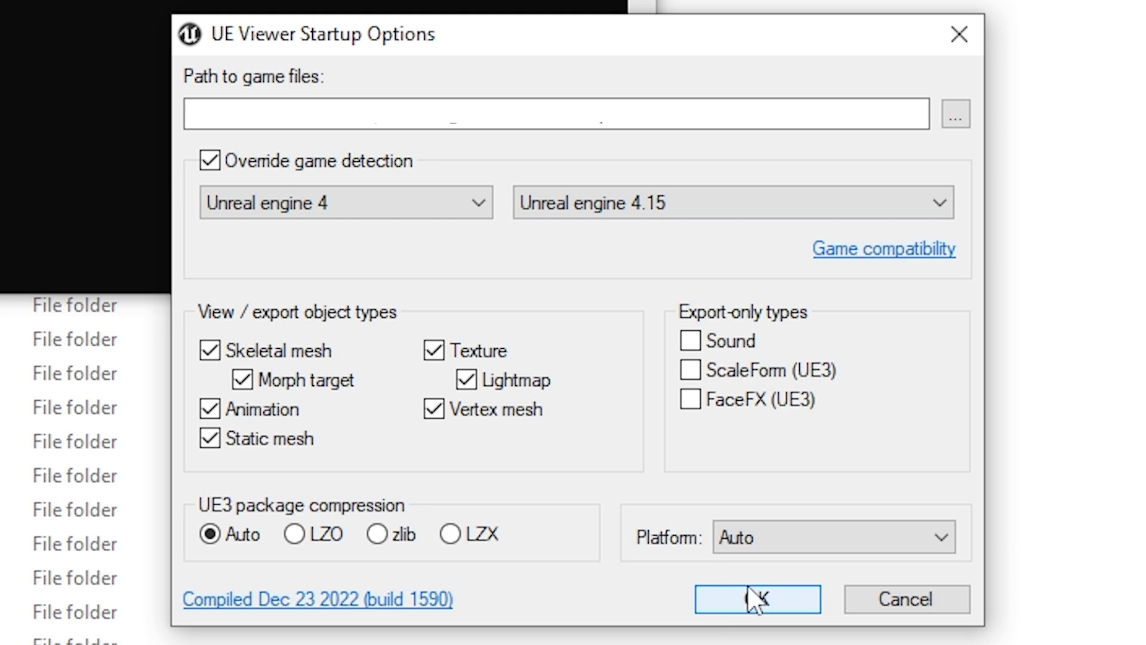
click(707, 594)
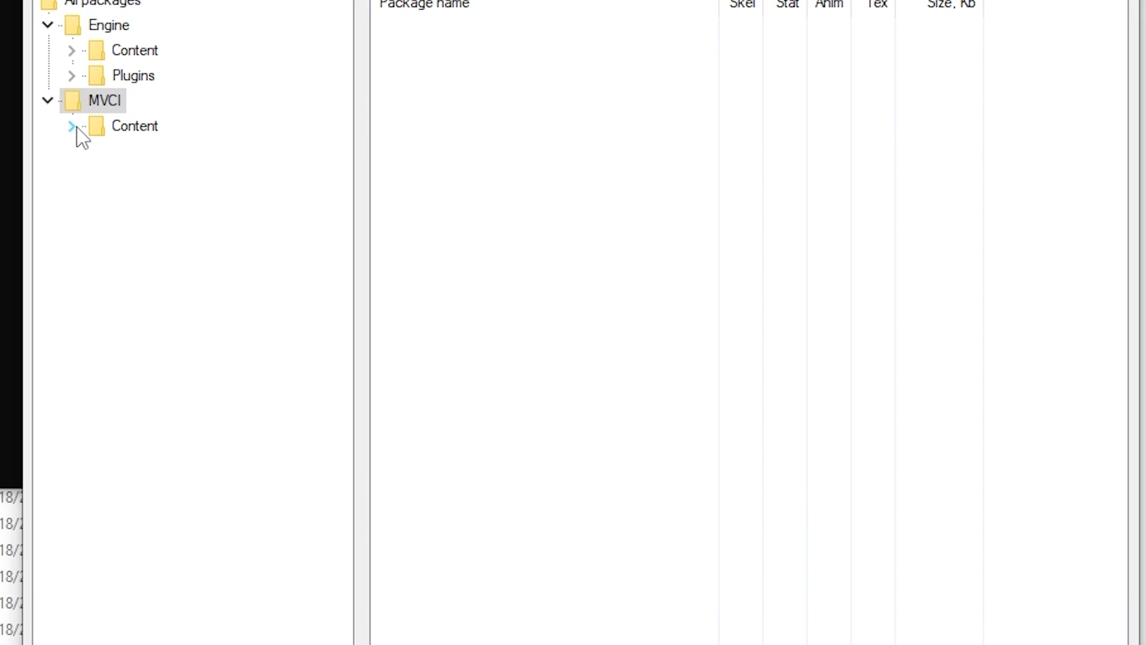
Browse the package tree to MVCI/Content/Chara and collapse character folder 006.
click(71, 126)
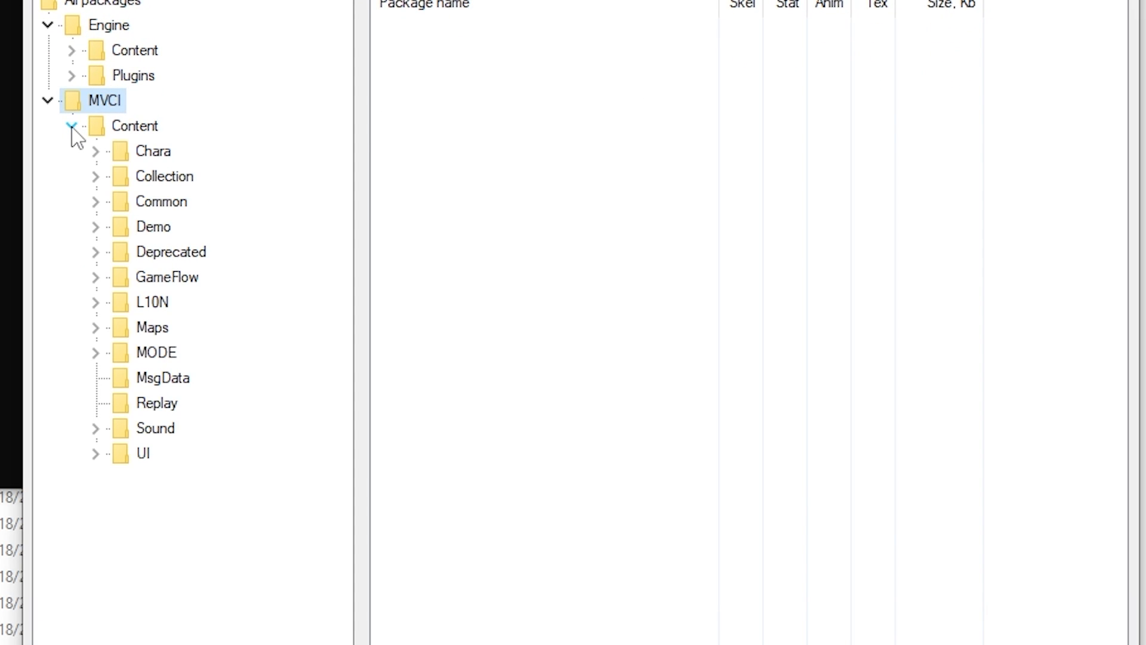
click(97, 151)
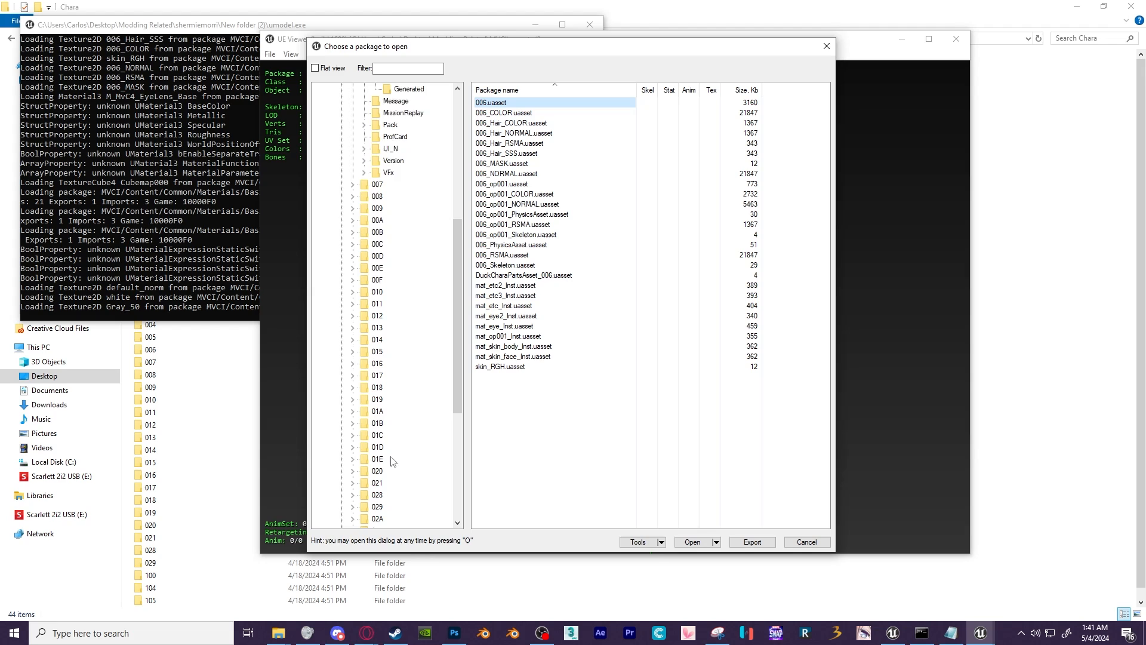
scroll(382, 418, up, 6)
click(353, 172)
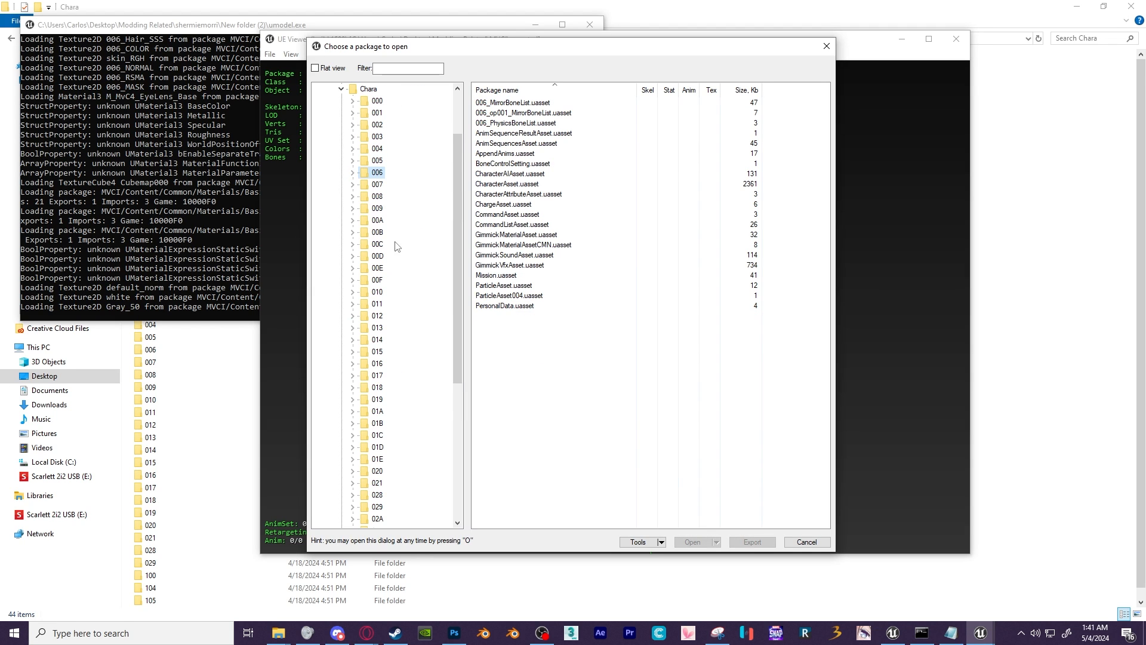
Open the 00D.uasset skeletal mesh from the 00D/Mesh folder and view the model from several angles.
click(378, 256)
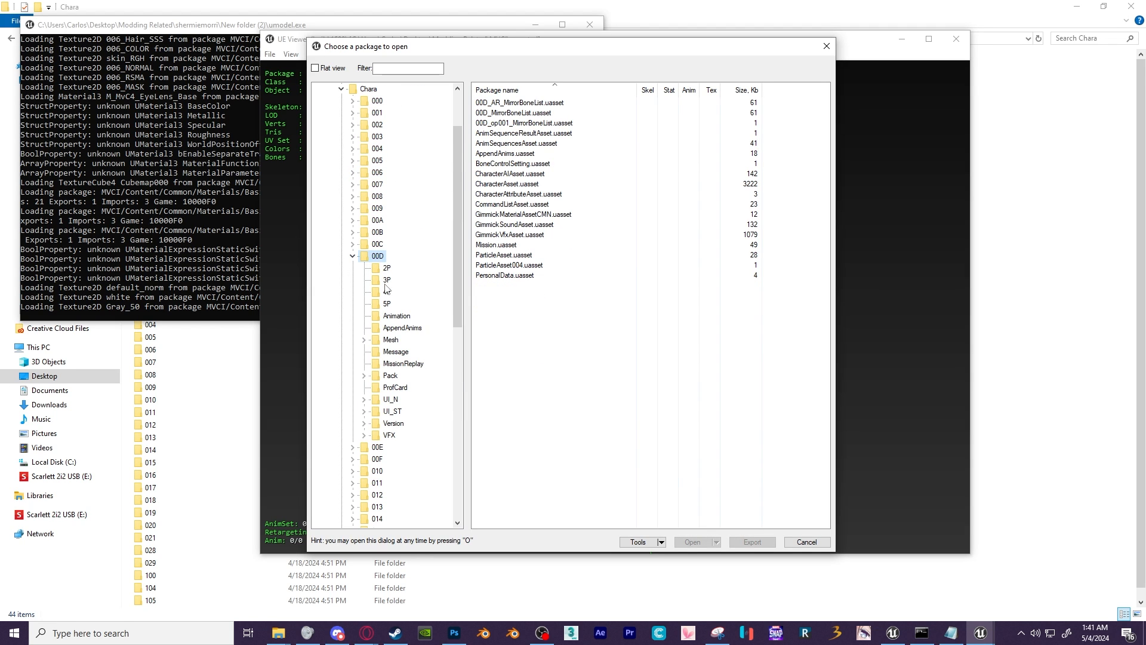
click(391, 341)
double_click(507, 104)
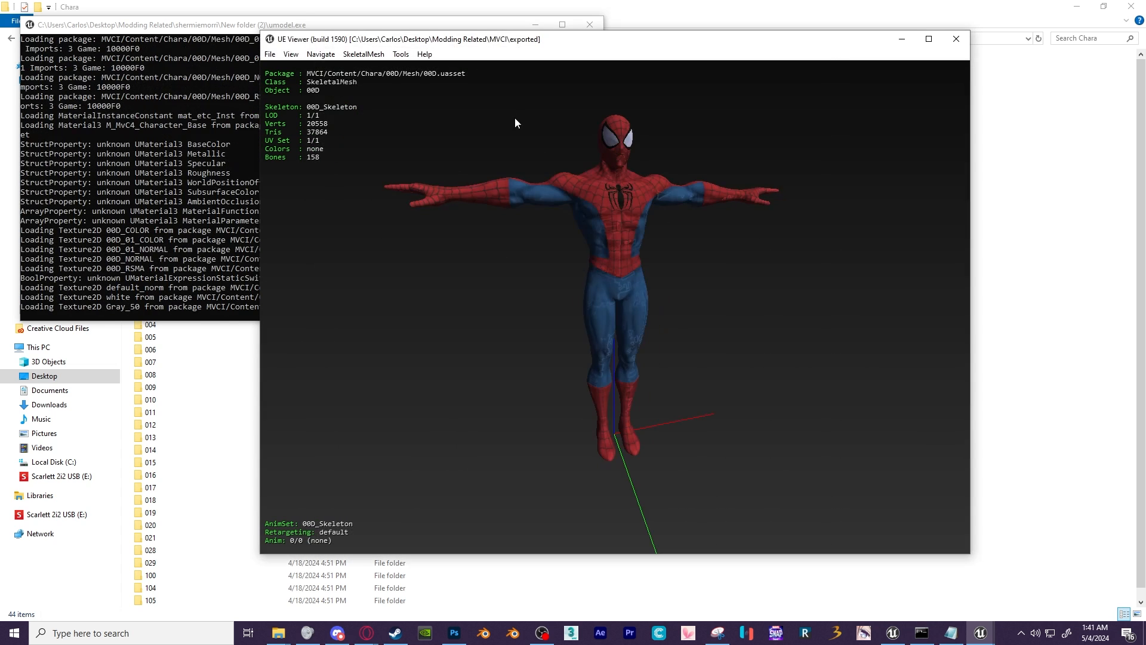
drag(525, 286, 741, 280)
drag(538, 307, 758, 313)
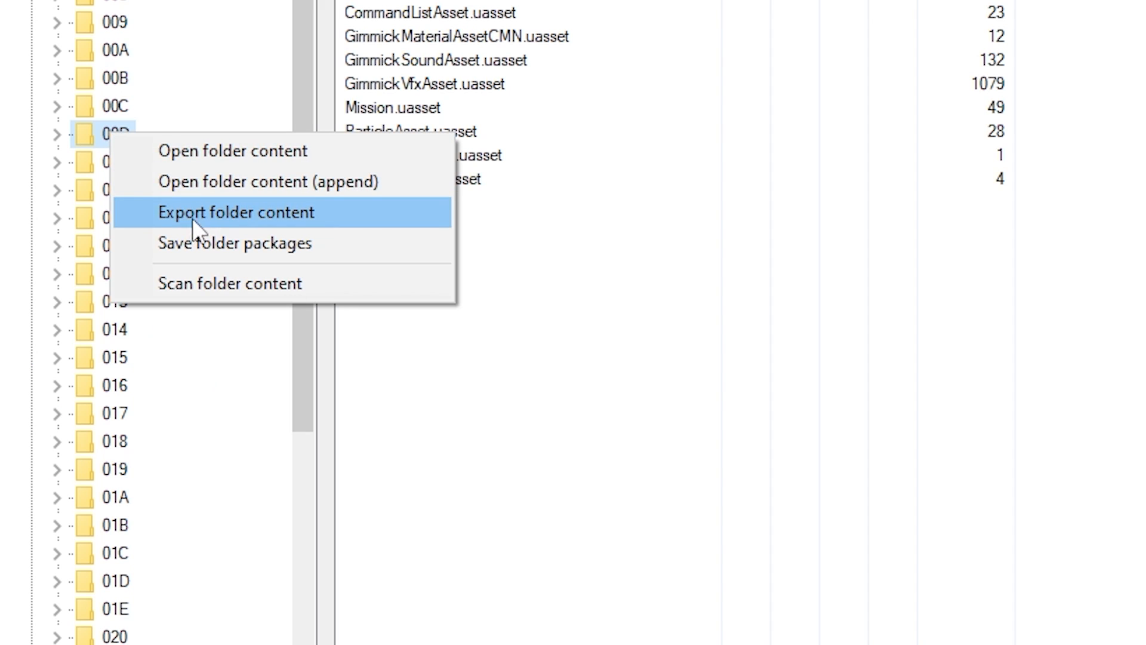
Start exporting the 00D folder content as glTF 2.0 and check the Spider-Man\New GLTF destination folder.
click(192, 217)
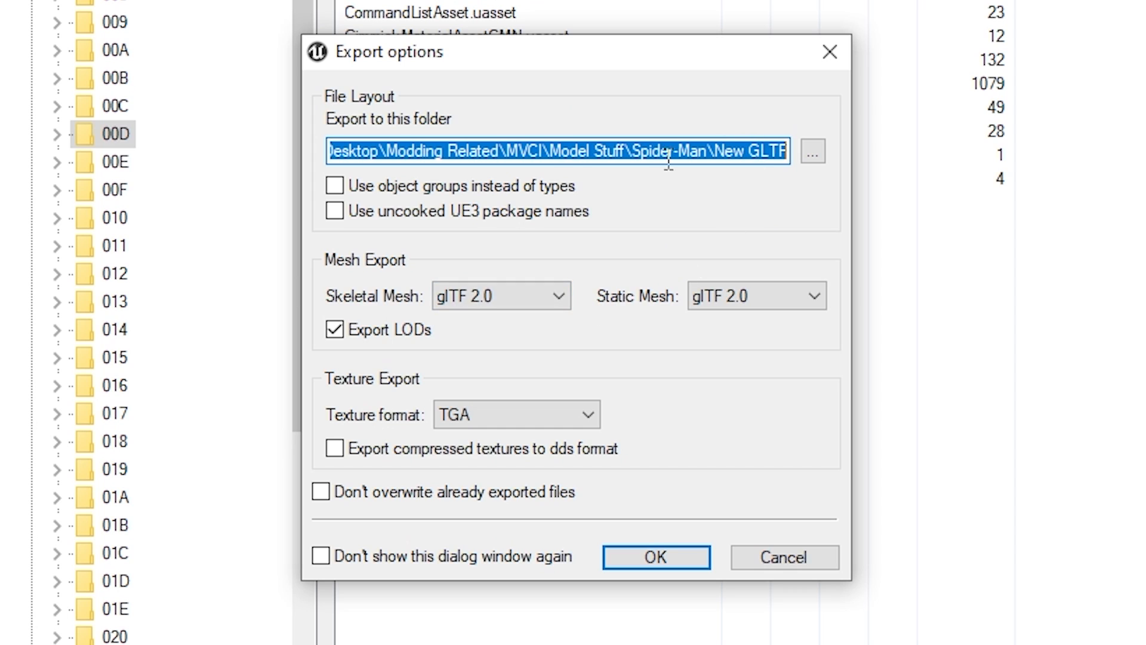
click(811, 150)
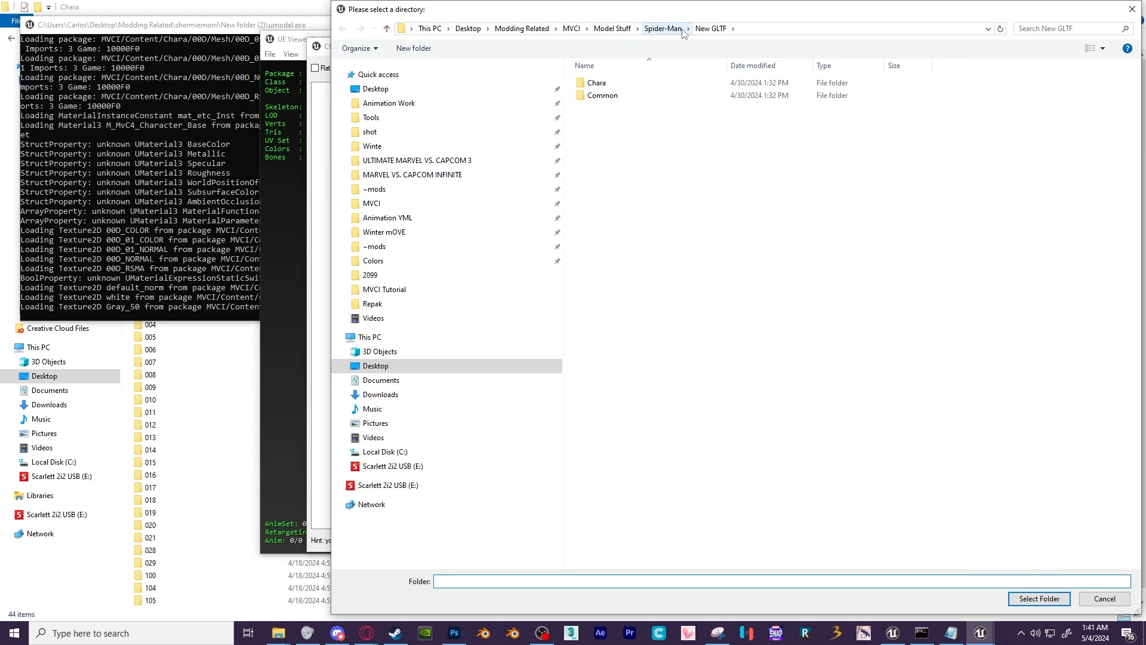
click(1082, 602)
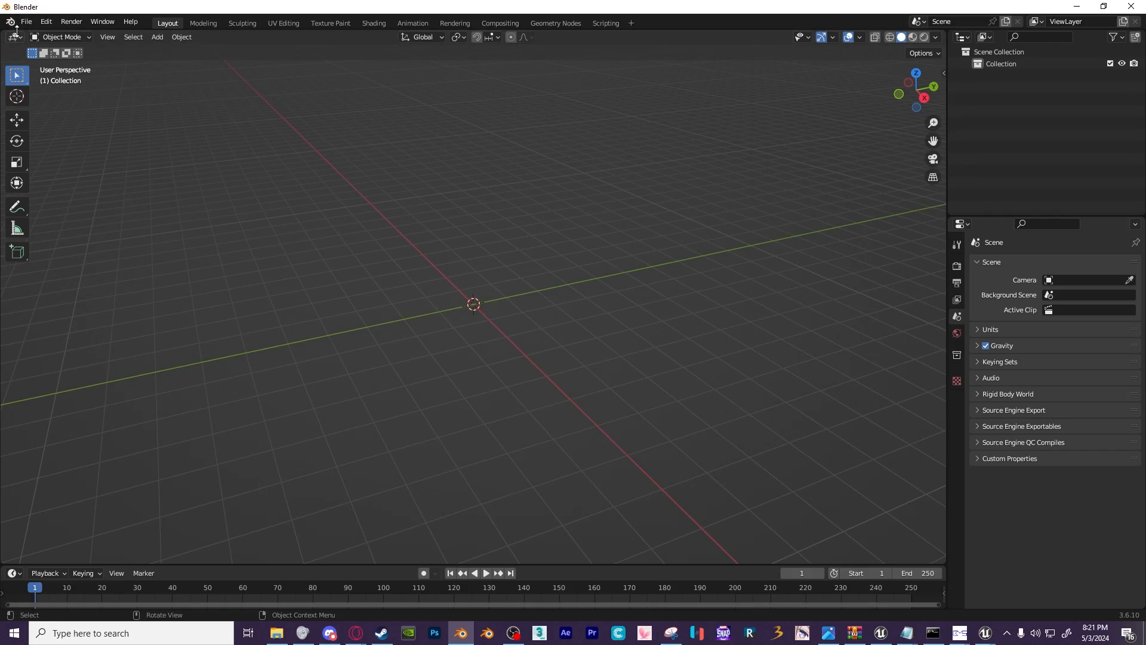
Switch to Blender and import 00D.gltf from the exported Mesh folder with the Unreal glTF 2.0 importer.
click(24, 23)
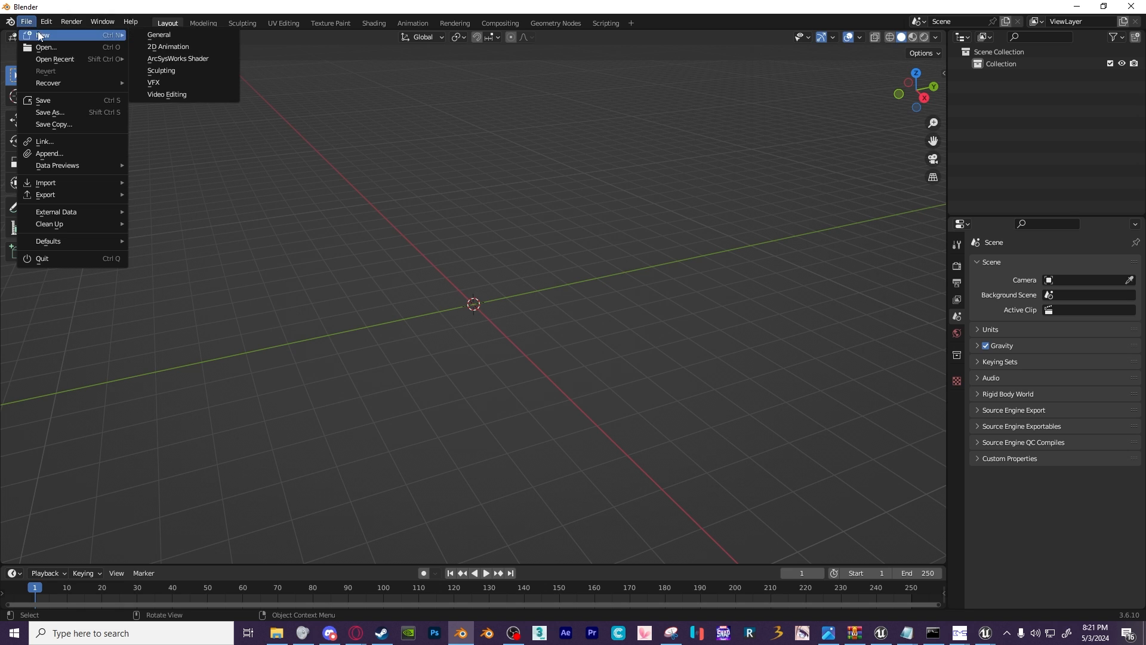
mouse_move(62, 182)
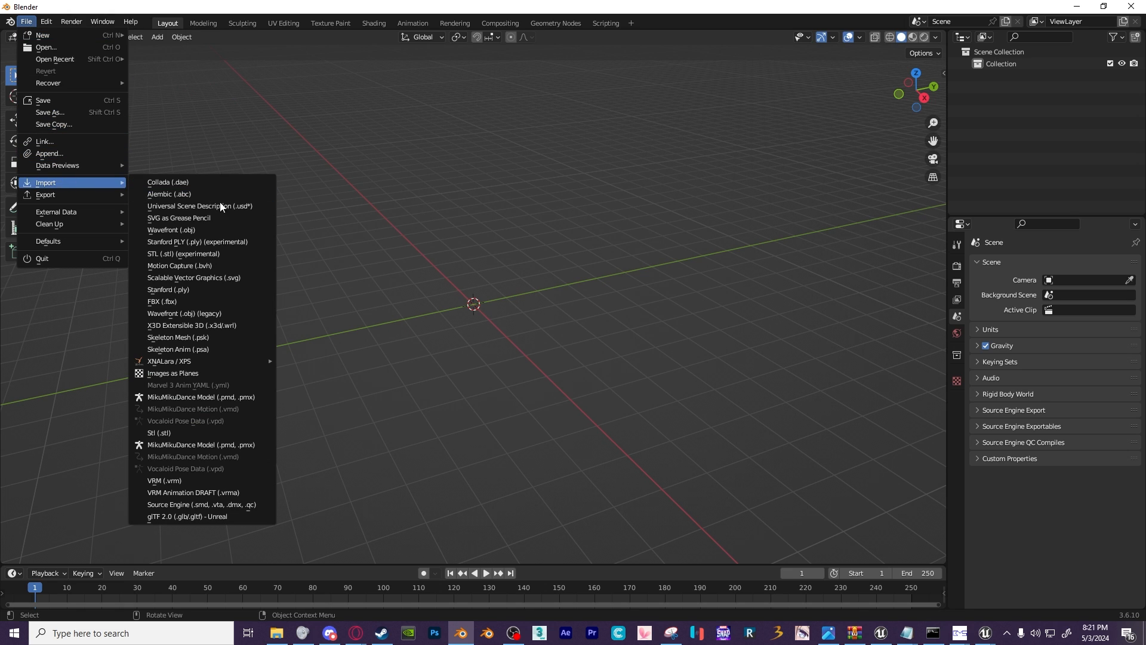
click(189, 516)
click(90, 377)
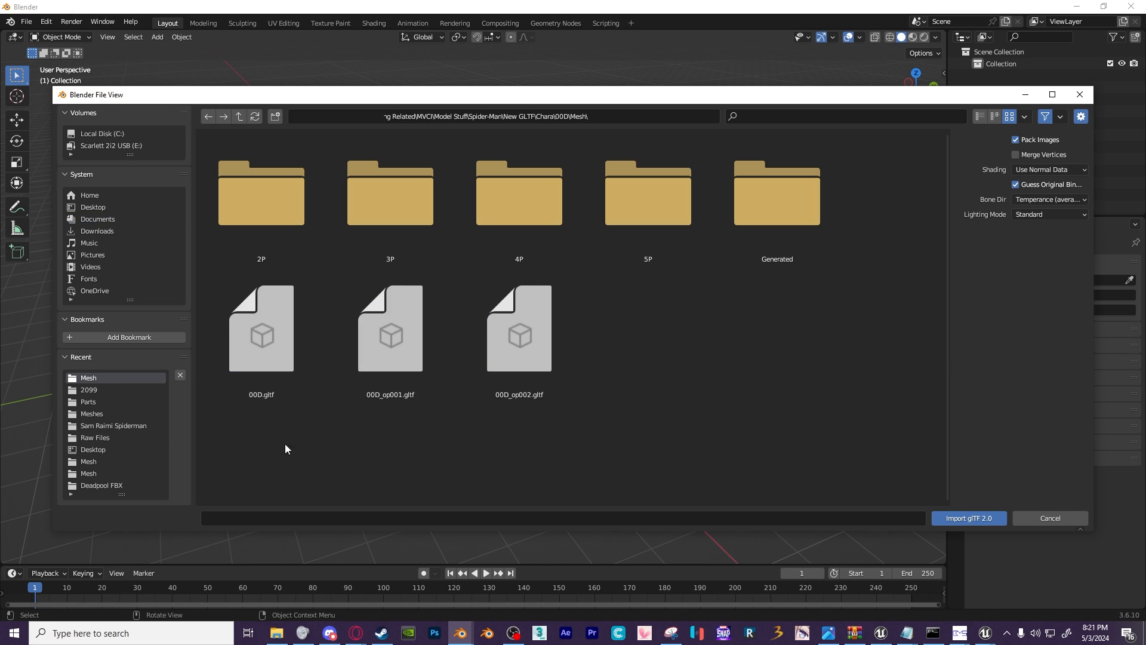
middle_drag(494, 326, 494, 330)
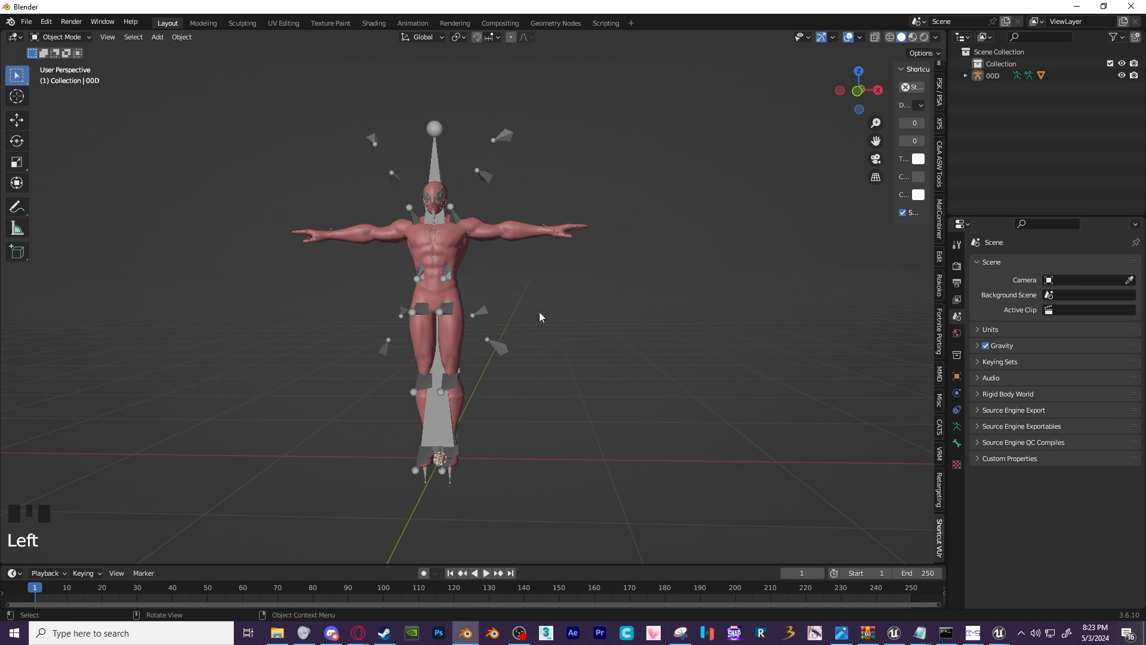
Expand the 00D armature's hierarchy and copy the name of its root bone, Y_null.
click(465, 324)
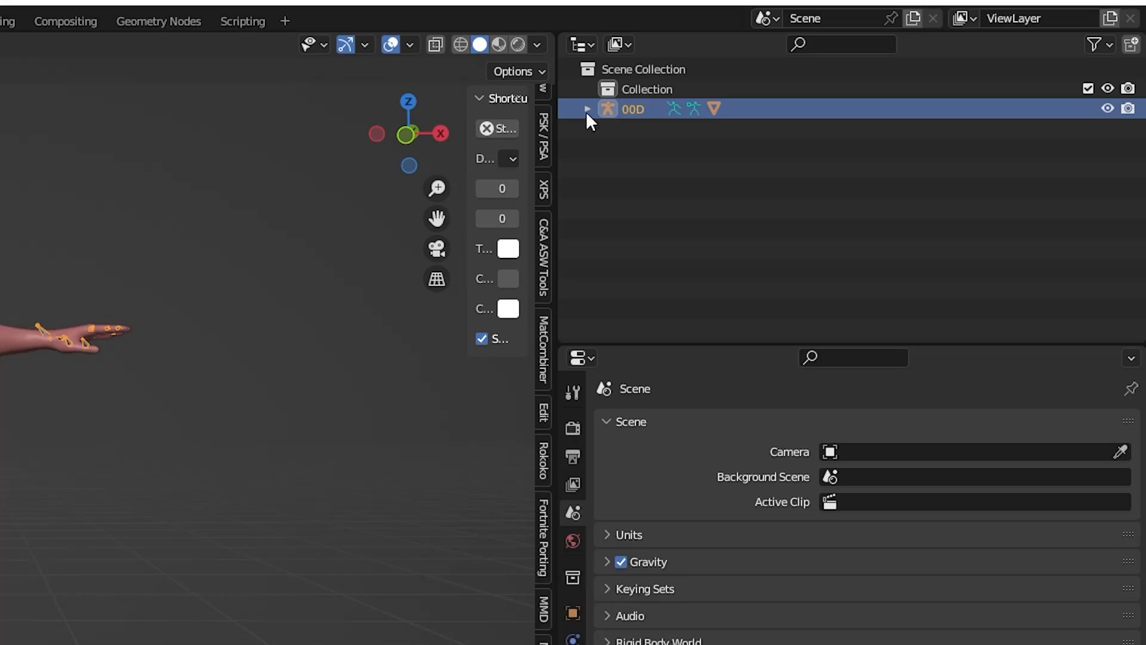
click(812, 76)
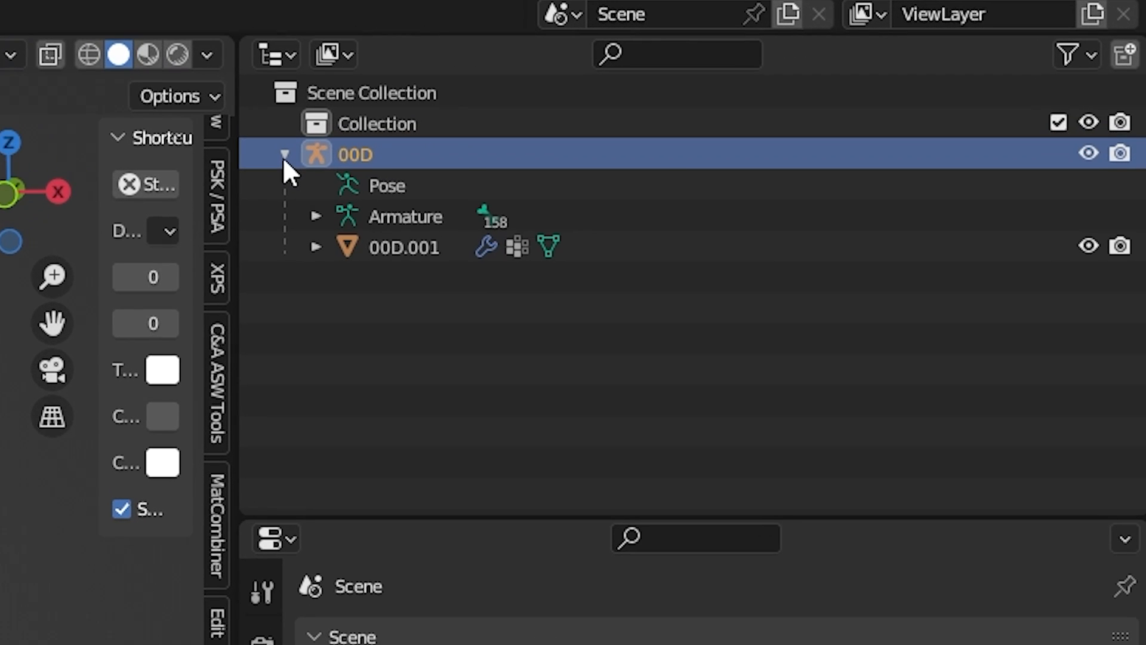
click(314, 217)
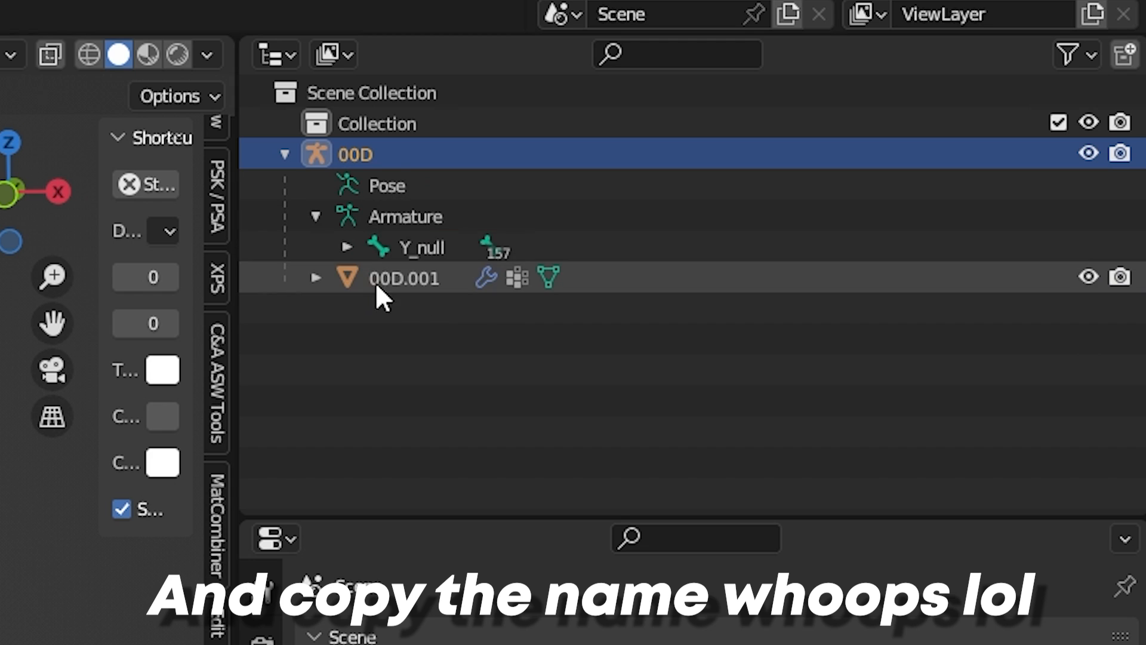
double_click(428, 248)
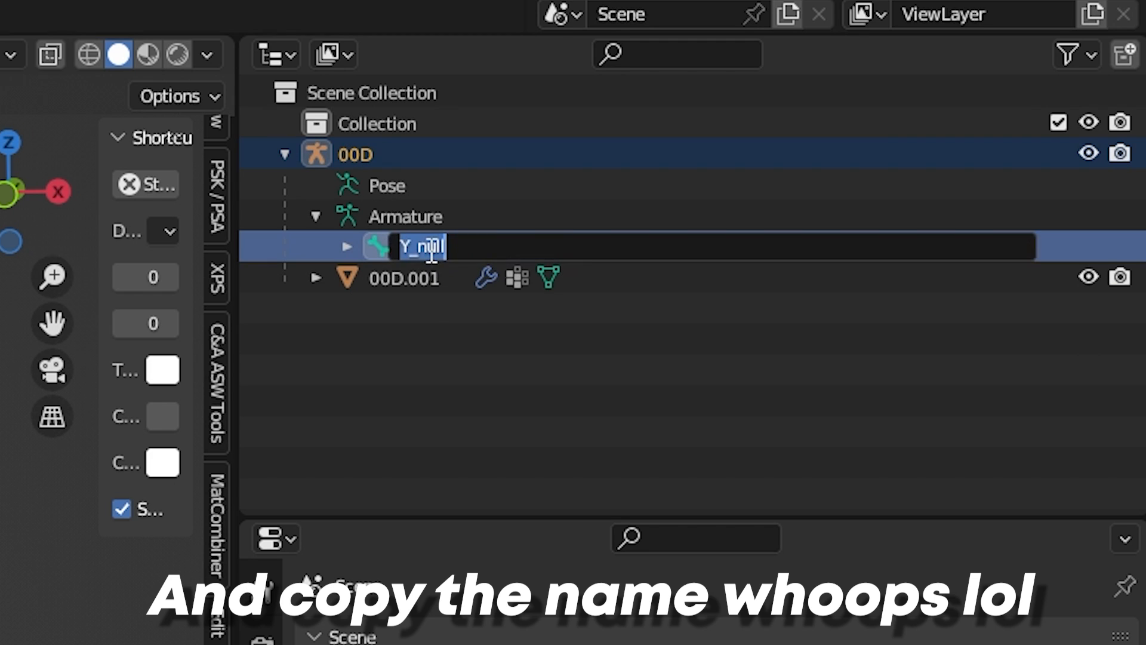
key(Escape)
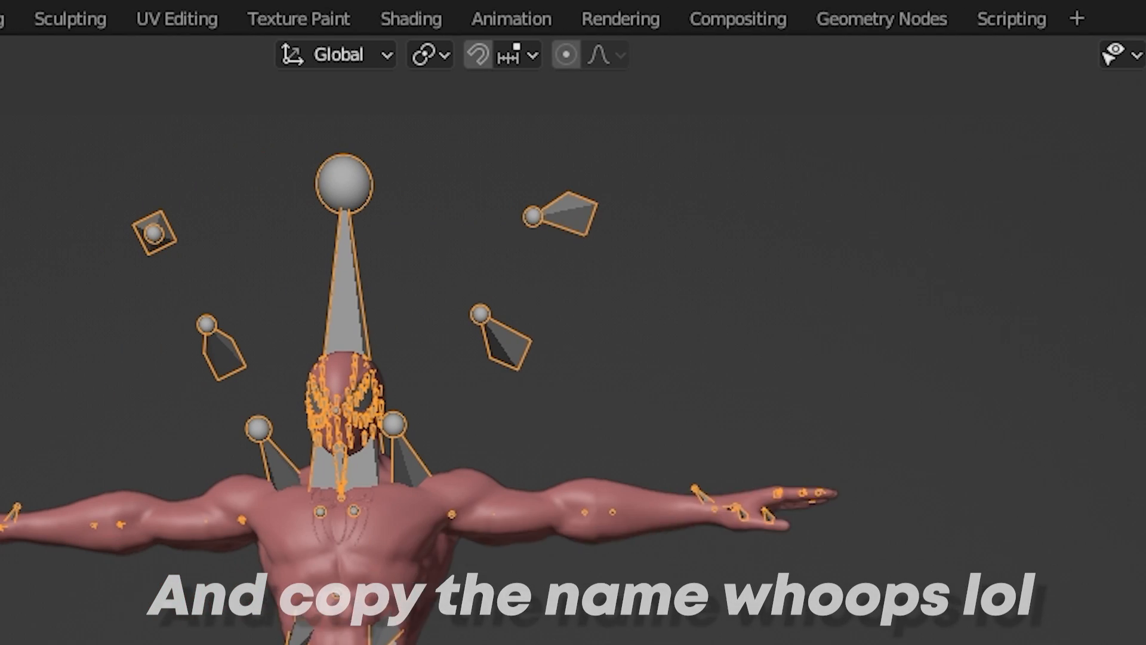
Delete the Y_null root bone from the armature in Edit Mode.
click(154, 51)
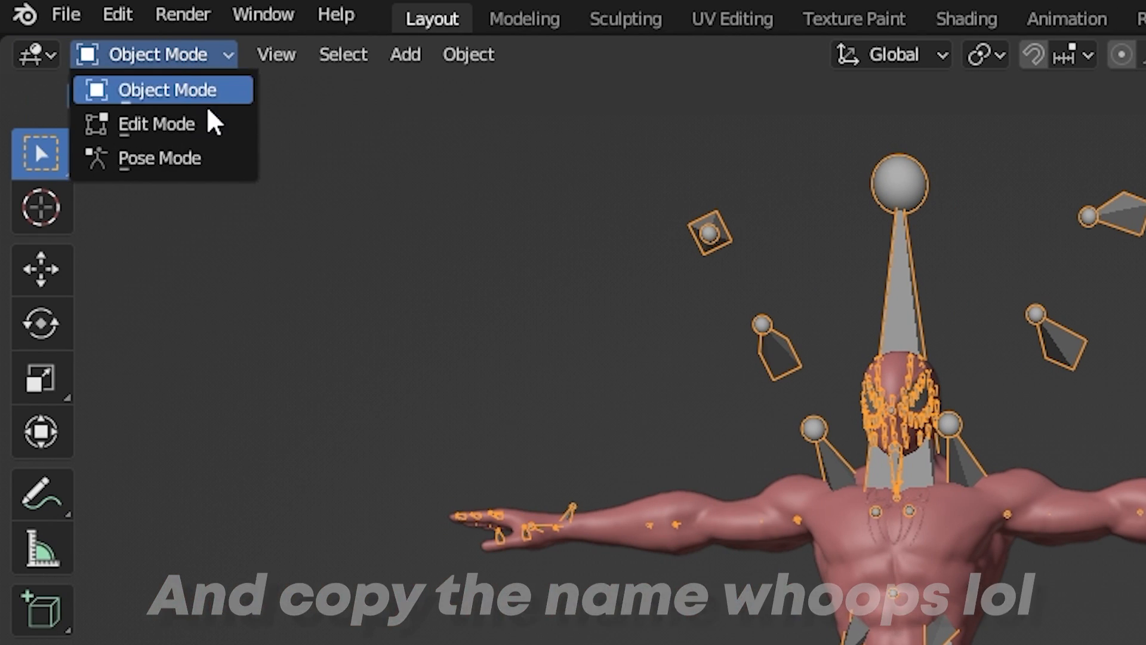
click(156, 122)
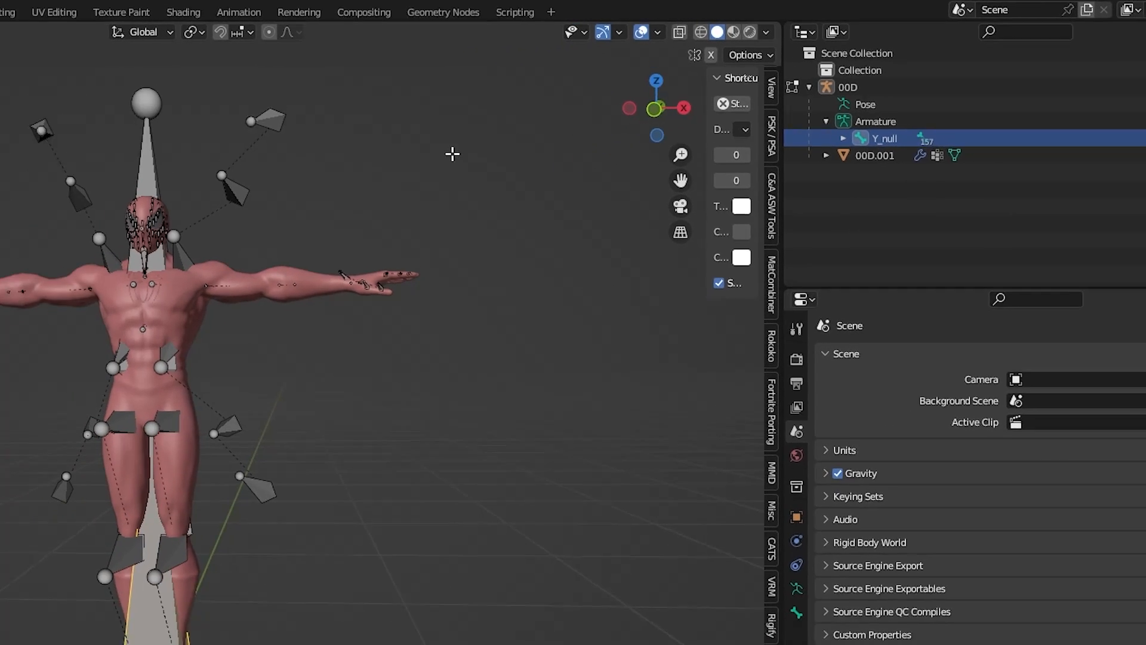
key(x)
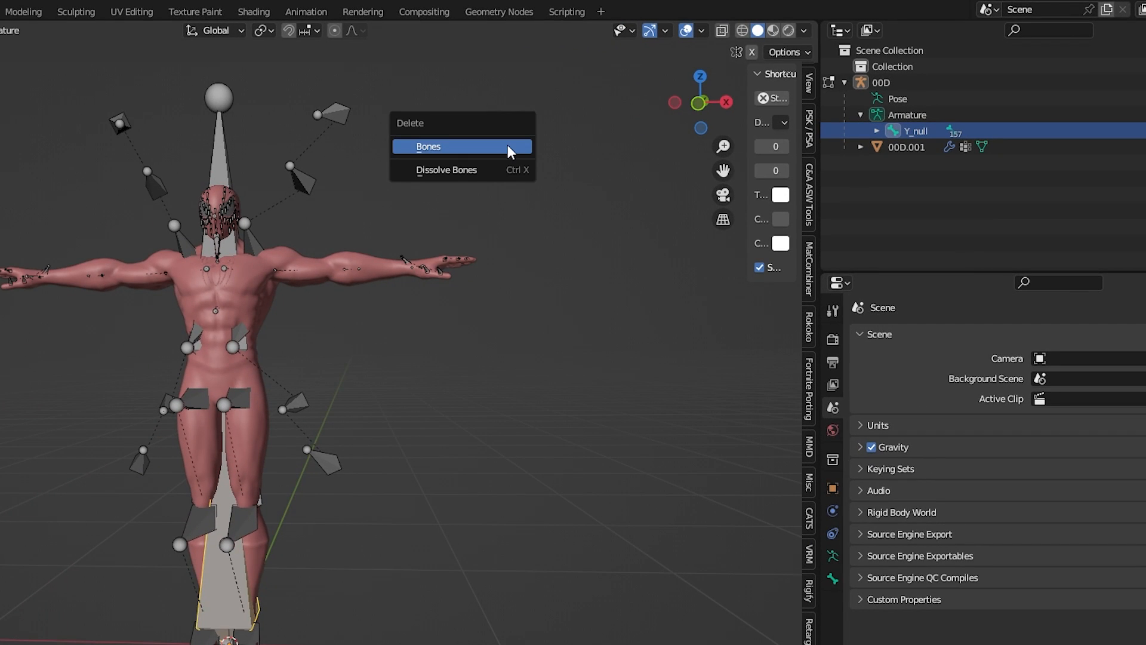
click(474, 144)
Return to Object Mode and rename the 00D armature object to Y_null.
click(882, 84)
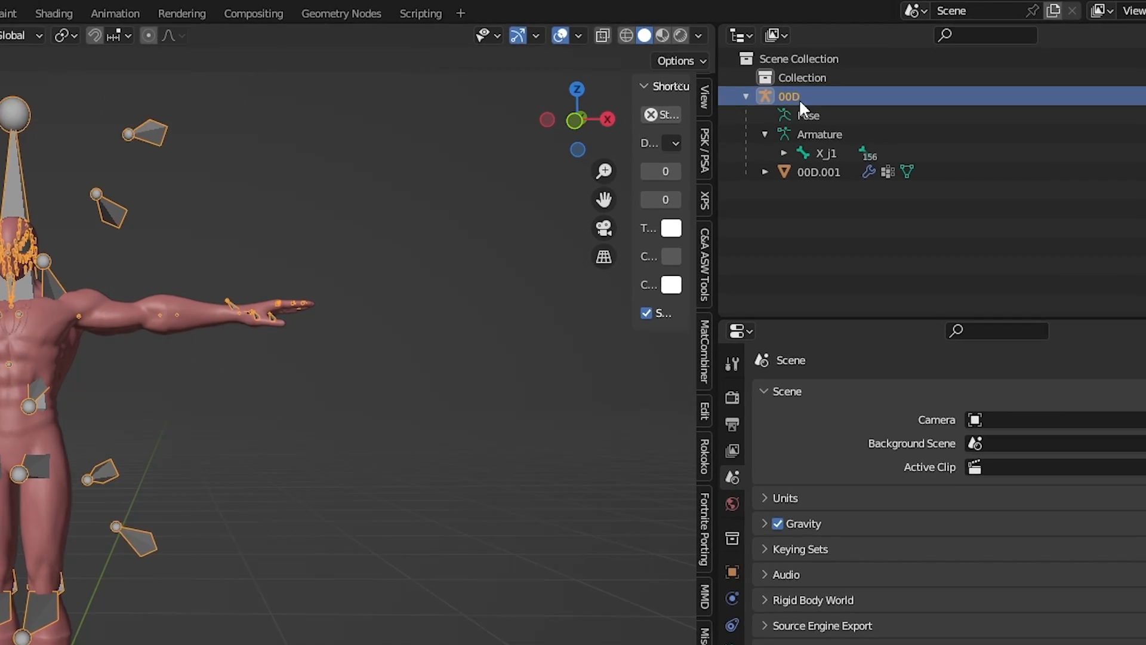
double_click(884, 84)
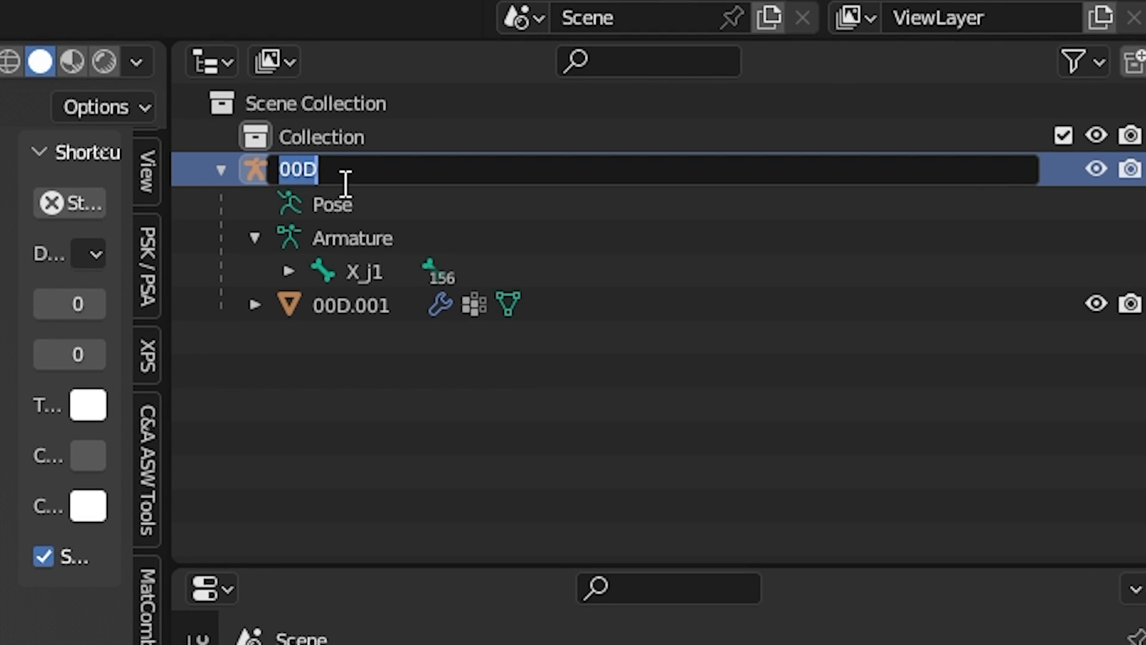
key(Return)
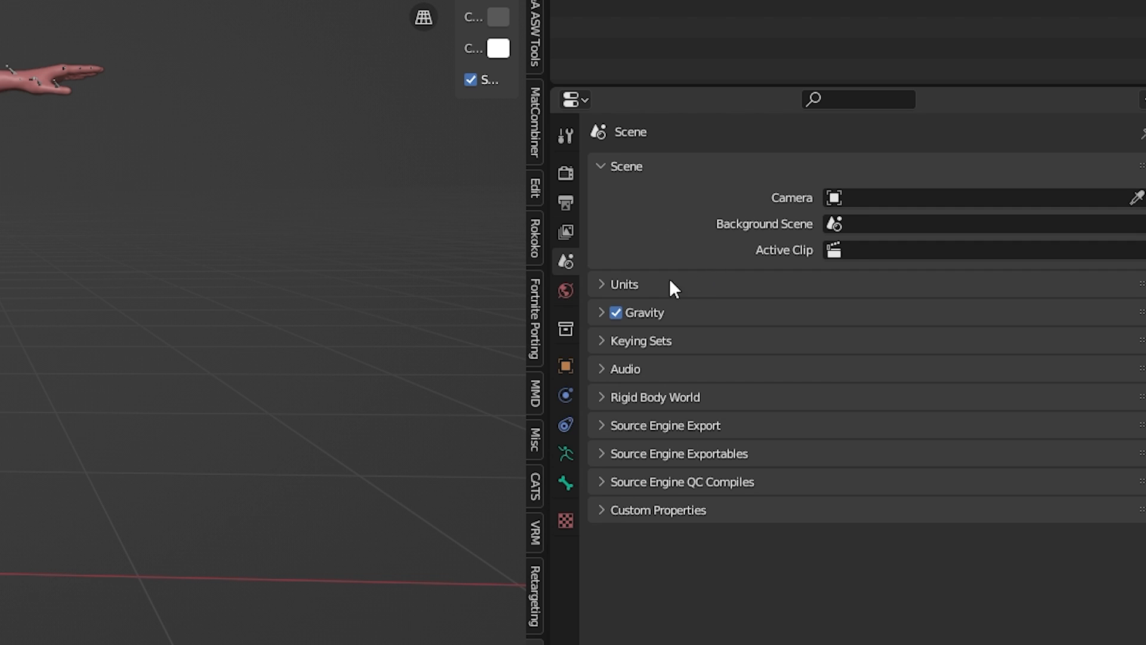
Set the scene's Unit Scale to 0.01.
click(604, 284)
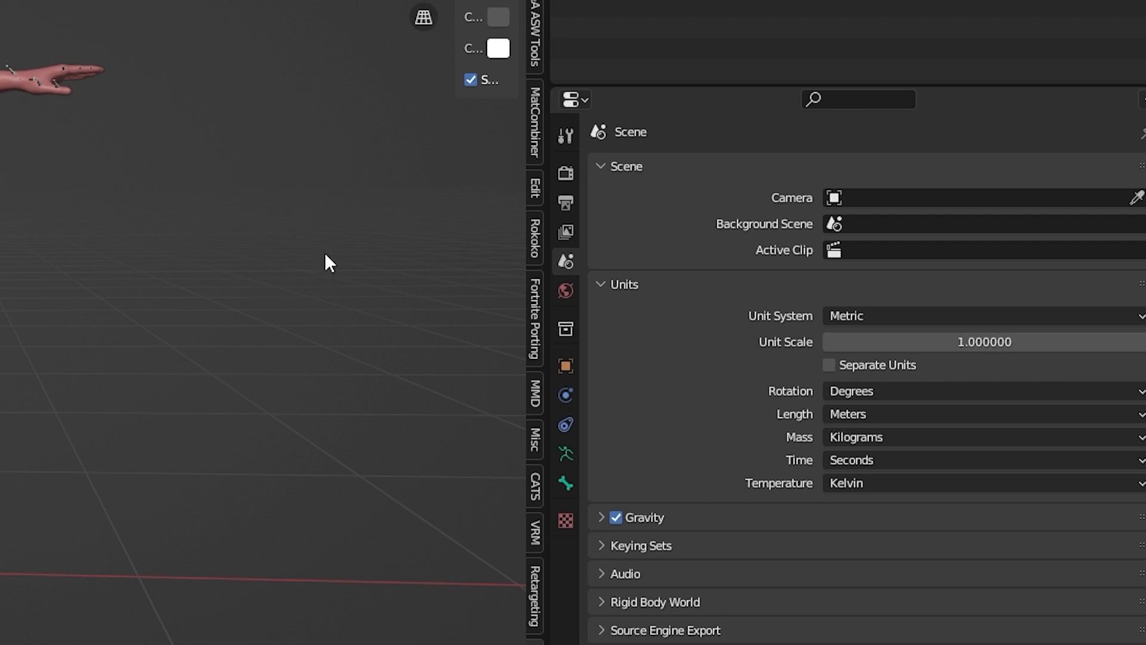
key(a)
click(989, 344)
text(0)
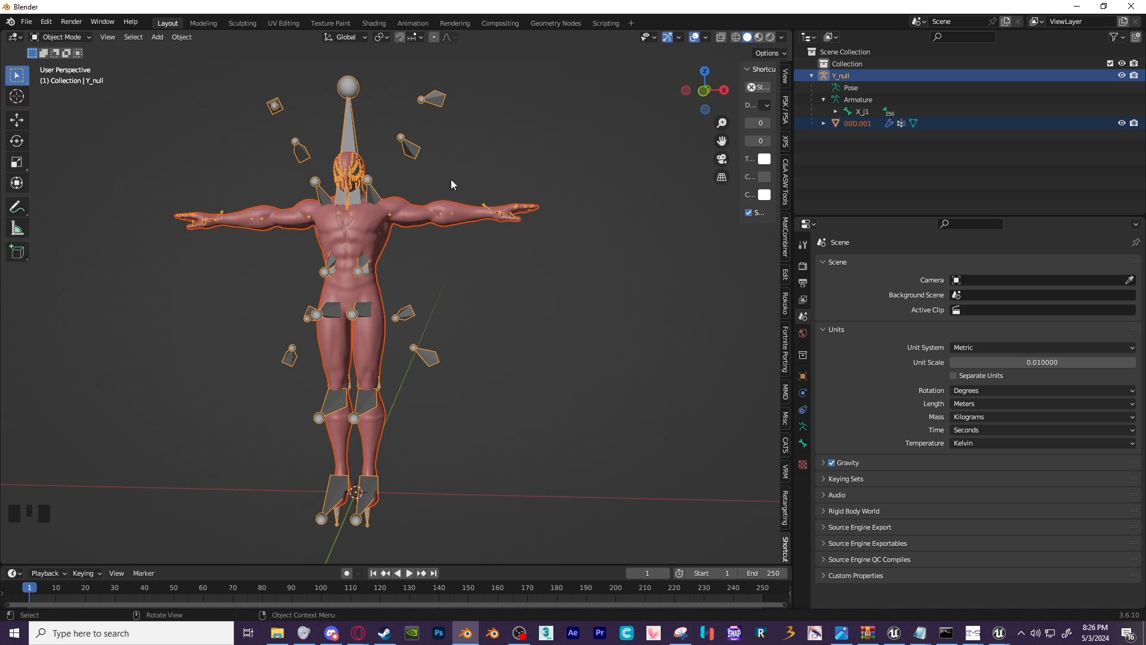
Scale the Y_null armature and its mesh by a factor of 100 and apply the transformation.
click(454, 262)
key(a)
key(s)
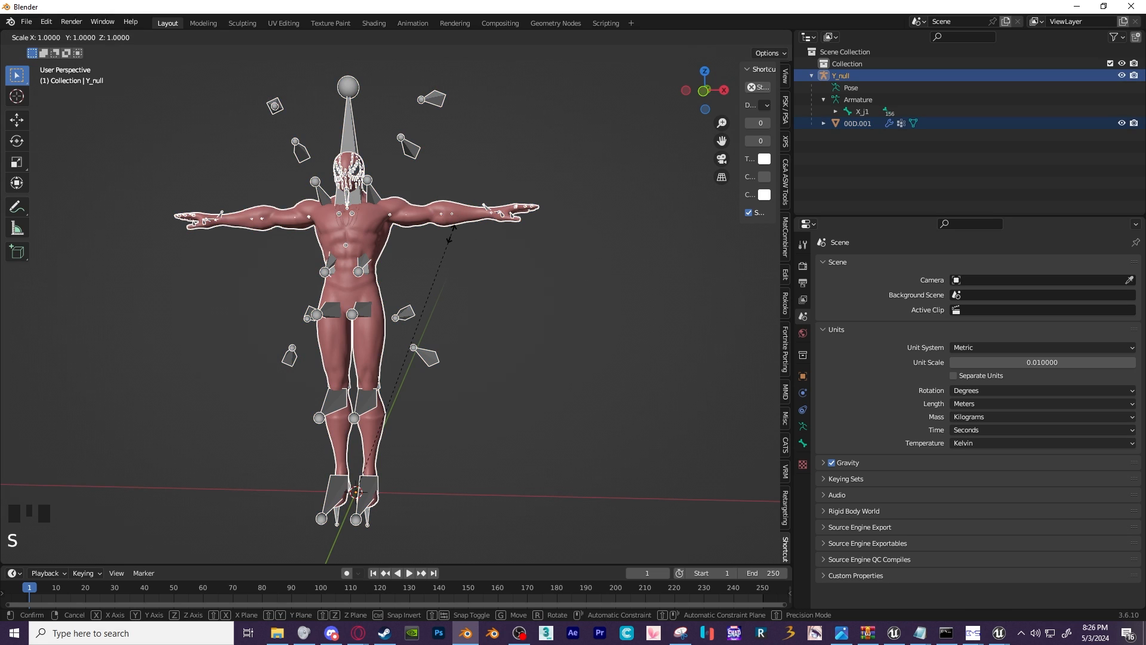
text(100)
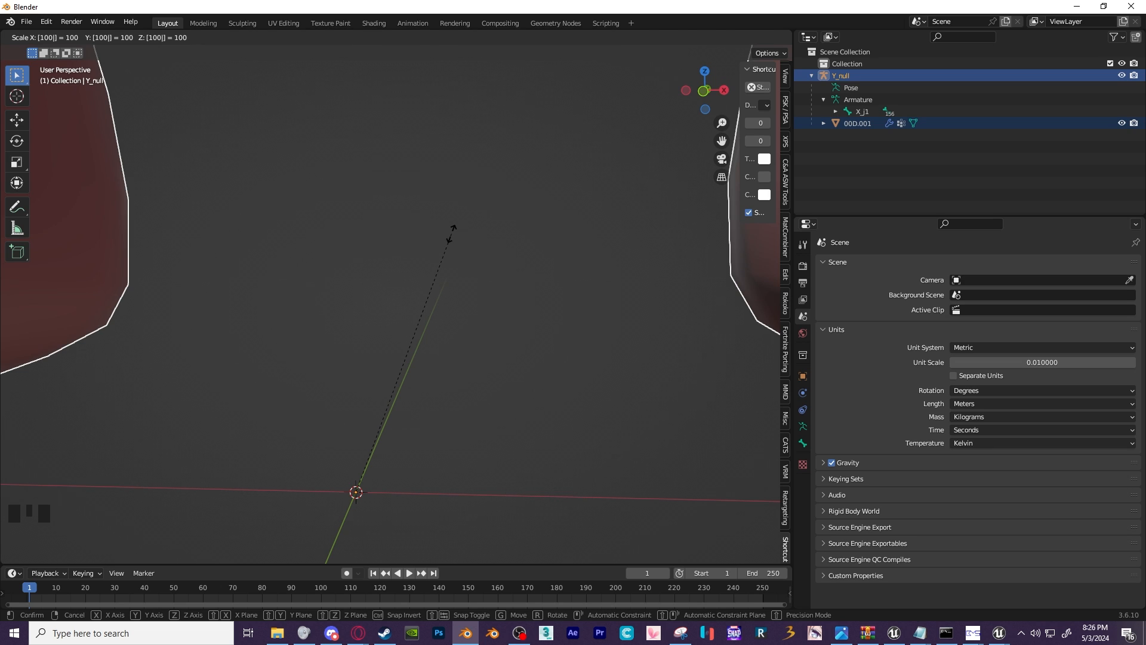
key(Return)
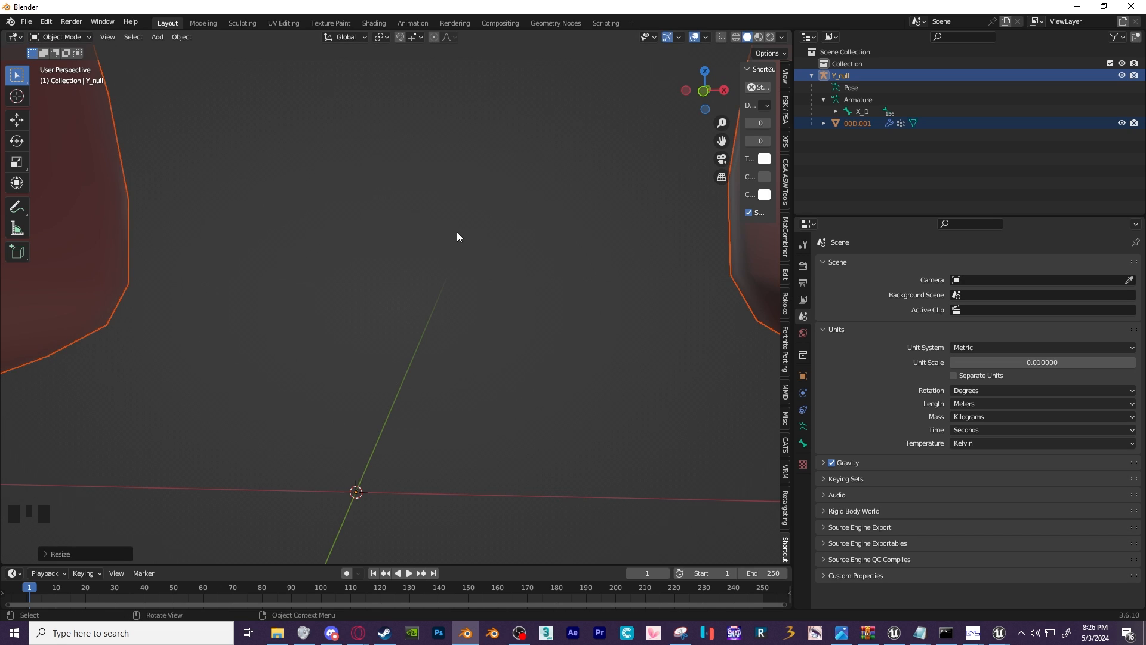
key(ctrl+a)
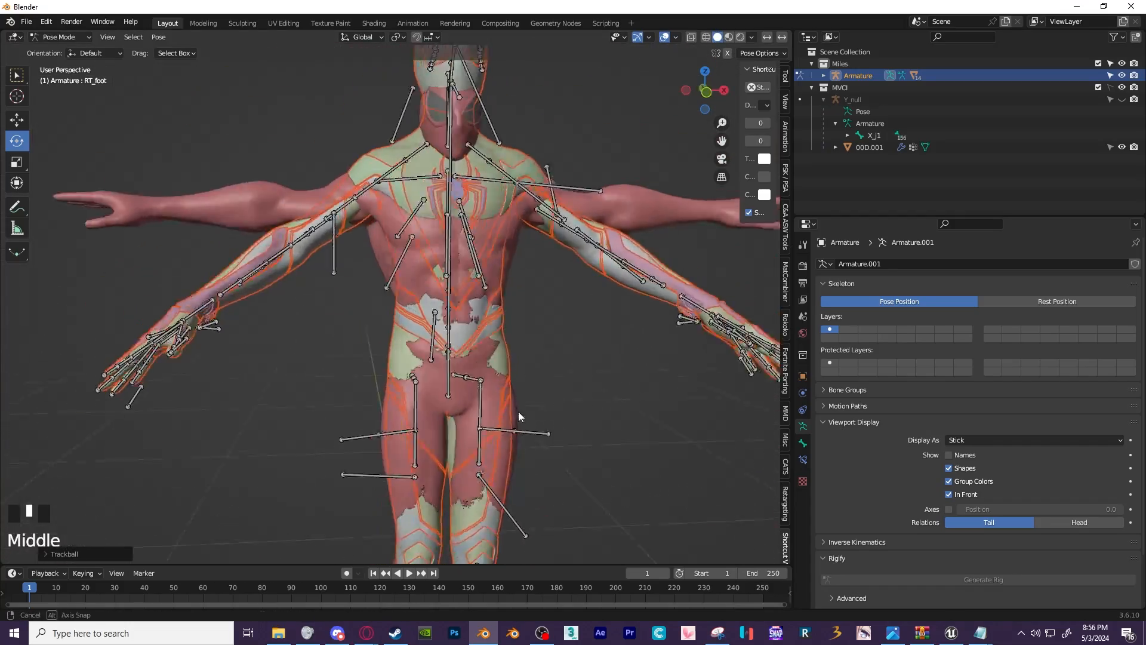
Scale the lower spine bones of the Miles armature along Z to match the MVCI body's torso height.
key(r)
click(373, 323)
key(s)
key(z)
click(556, 356)
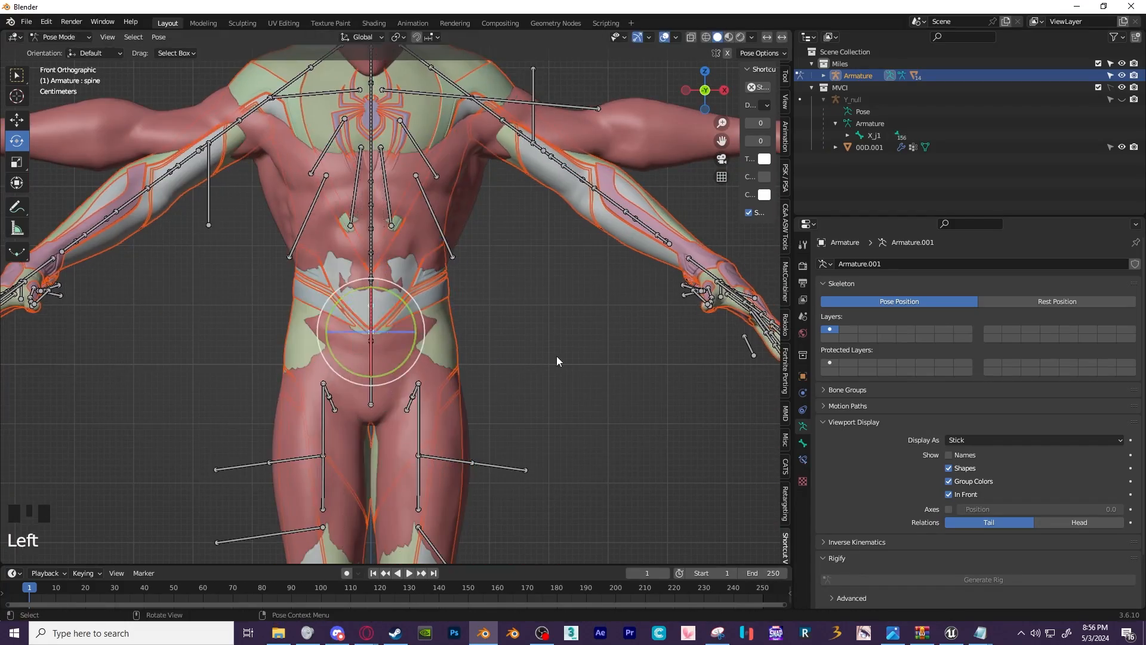
click(394, 466)
key(s)
key(z)
shift+middle_drag(525, 275, 537, 385)
click(533, 453)
click(393, 442)
key(s)
key(z)
click(545, 455)
Scale the lower spine bones, including spine_B_helper1, along X to match the MVCI torso's width.
scroll(538, 385, up, 2)
key(s)
key(x)
click(568, 441)
click(393, 375)
key(s)
key(x)
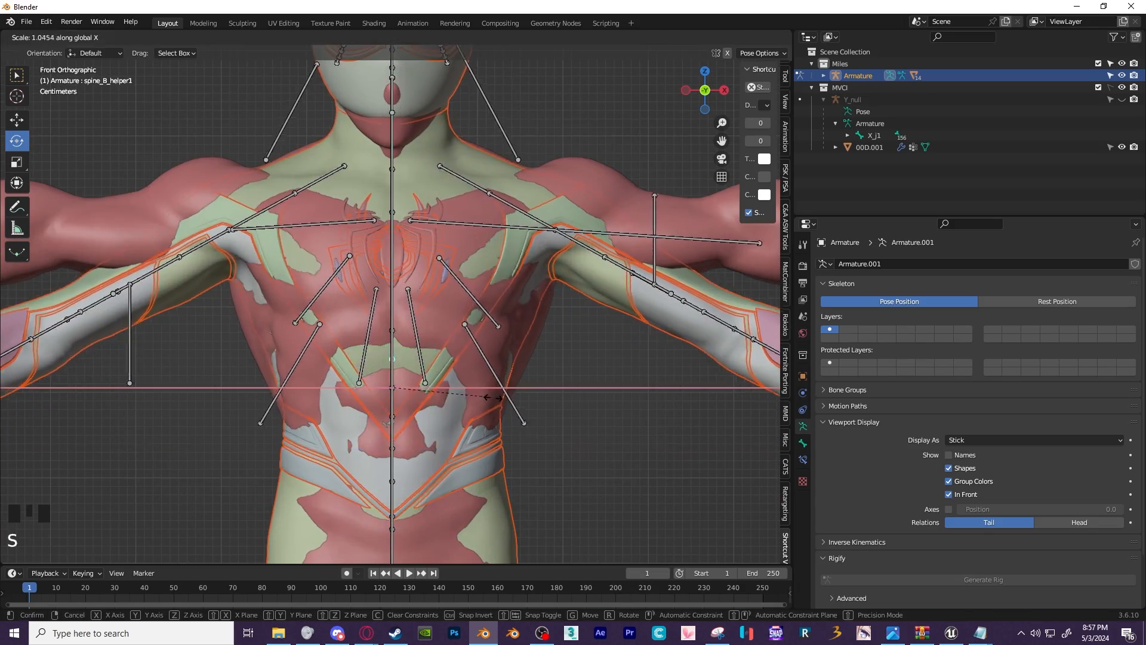
click(519, 394)
Rotate the spine bones and scale spine_B along Y to follow the MVCI torso's depth and posture.
middle_drag(382, 412, 496, 433)
click(412, 431)
shift+middle_drag(448, 356, 486, 387)
key(r)
click(480, 415)
click(461, 440)
shift+middle_drag(478, 454, 492, 426)
click(473, 373)
key(s)
key(y)
click(643, 305)
Scale the Miles neck bone along X and Y and rotate it to line up with the MVCI neck.
click(724, 90)
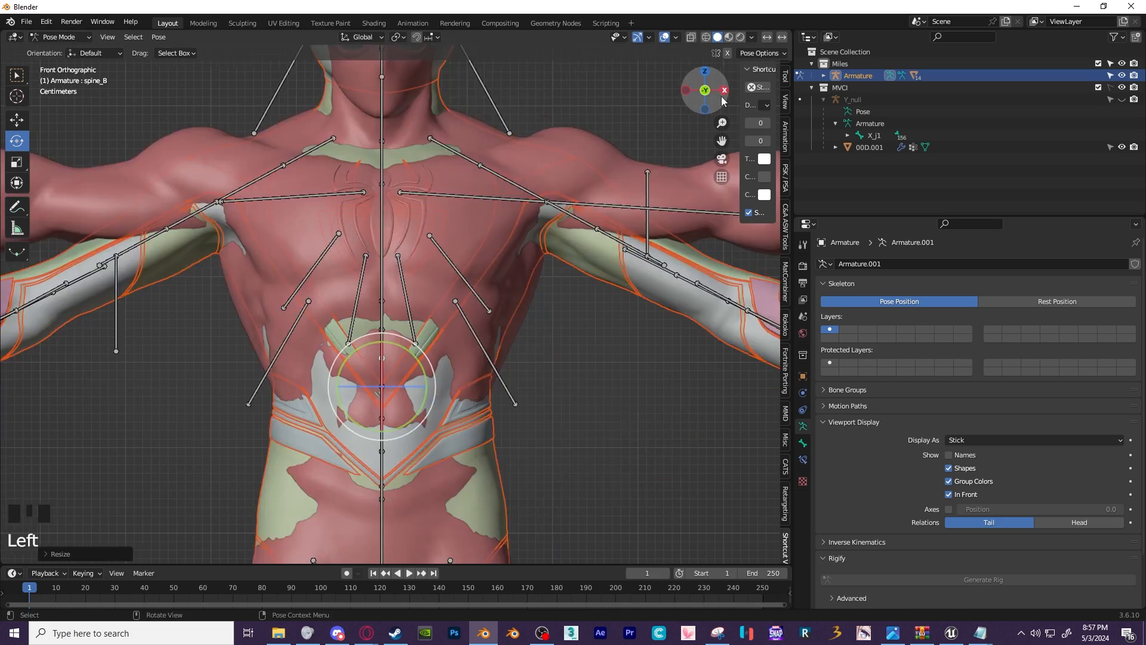
shift+middle_drag(412, 257, 445, 384)
click(416, 385)
key(s)
key(x)
click(537, 305)
click(686, 90)
key(s)
key(y)
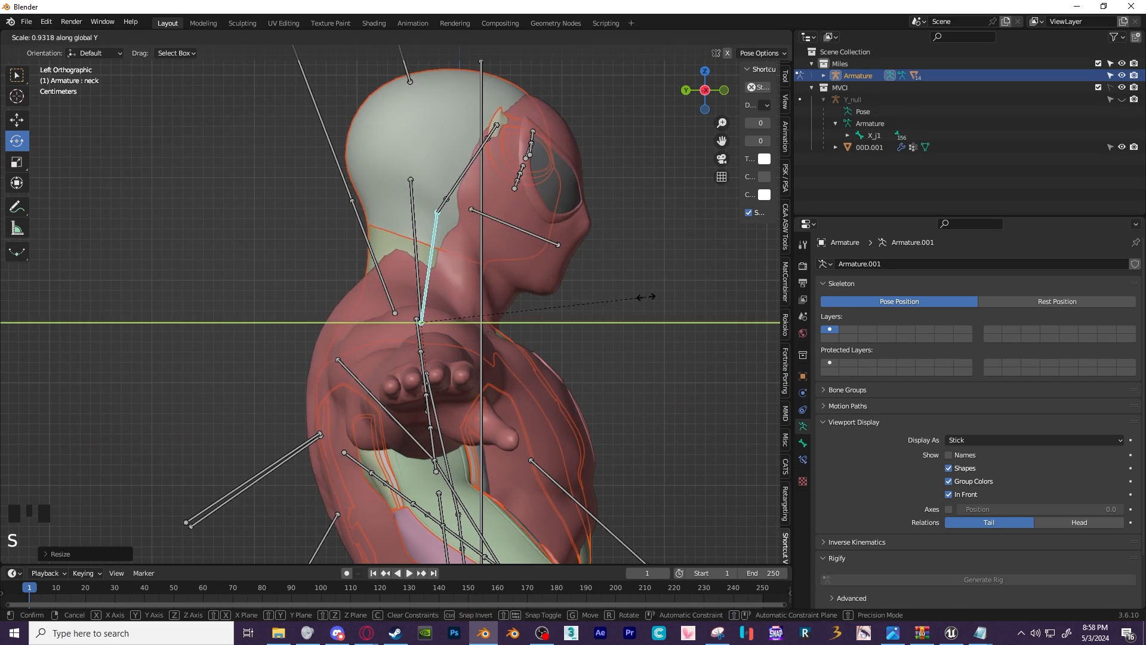
click(645, 294)
key(r)
click(505, 173)
Reposition and rotate the neck in side view, and scale it along Z to match the MVCI neck height.
click(724, 90)
click(724, 90)
click(352, 281)
key(g)
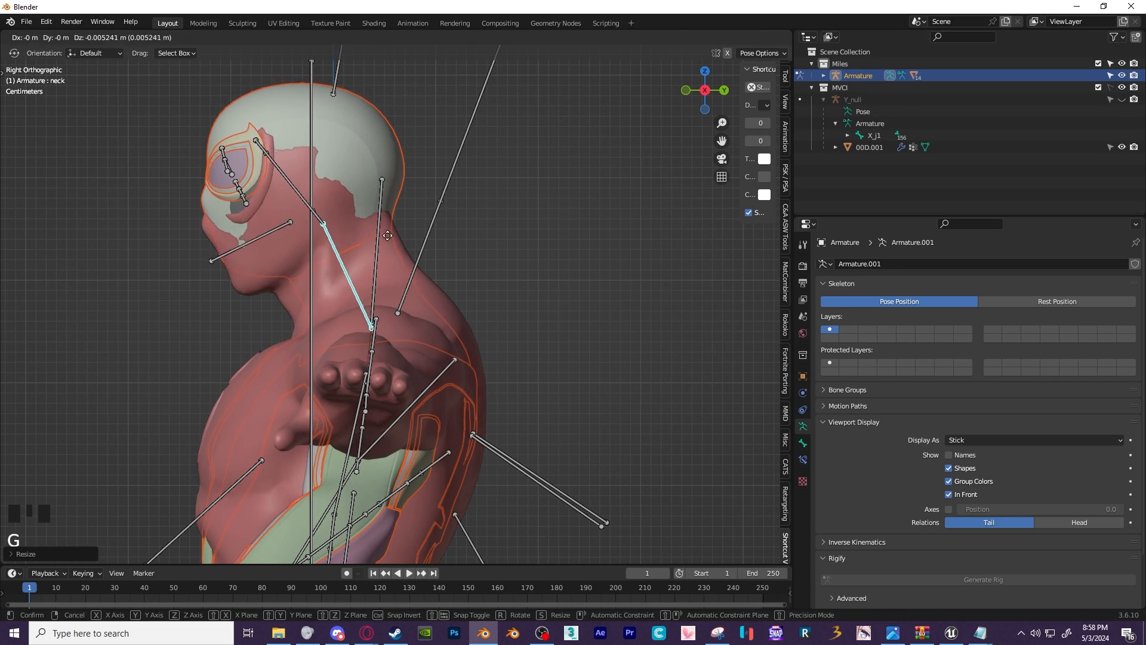
click(317, 221)
key(r)
click(574, 266)
click(350, 285)
key(g)
key(s)
key(z)
click(495, 268)
Scale the Miles head bone along Z and Y to fit the MVCI head from the side.
click(495, 290)
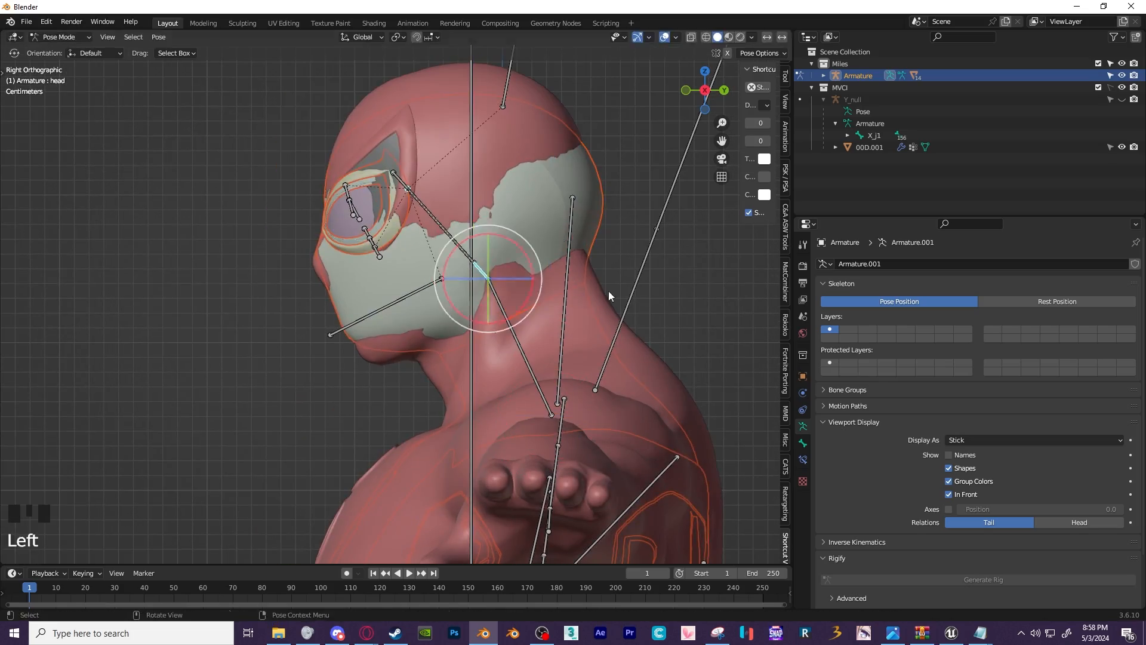
click(686, 90)
key(s)
key(z)
click(686, 233)
click(724, 90)
key(s)
key(y)
key(s)
key(y)
click(687, 299)
key(s)
key(y)
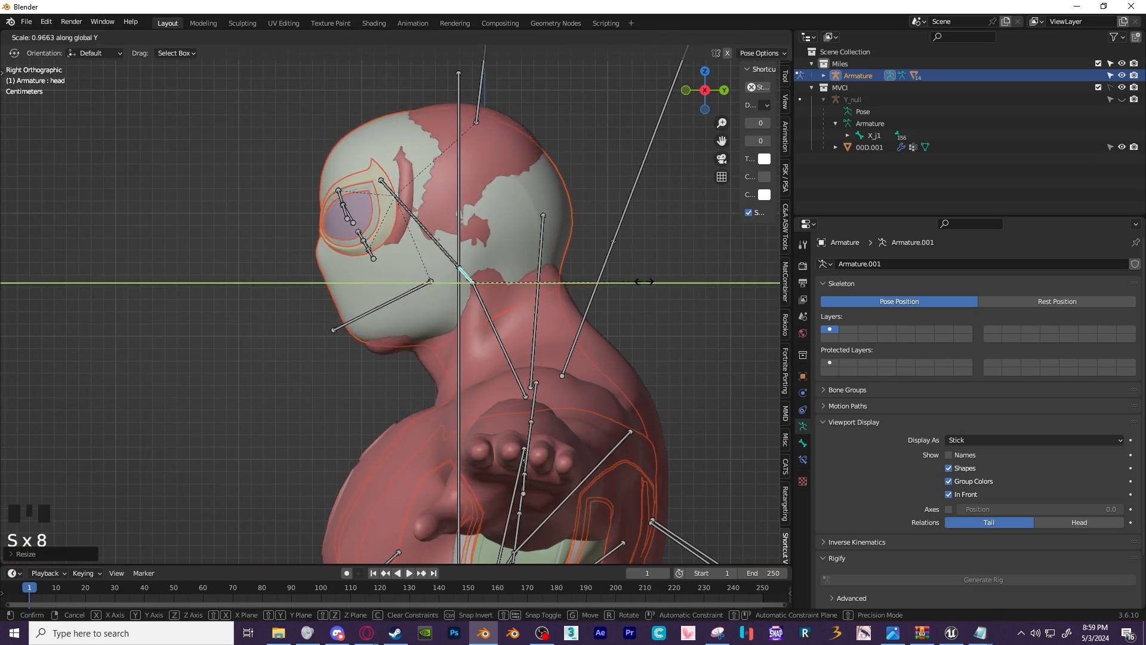
click(642, 282)
Rotate the right arm bones in front view to raise the arm to the MVCI body's T-pose.
scroll(527, 281, up, 3)
click(412, 248)
key(r)
click(514, 343)
drag(178, 269, 194, 293)
shift+middle_drag(194, 293, 388, 267)
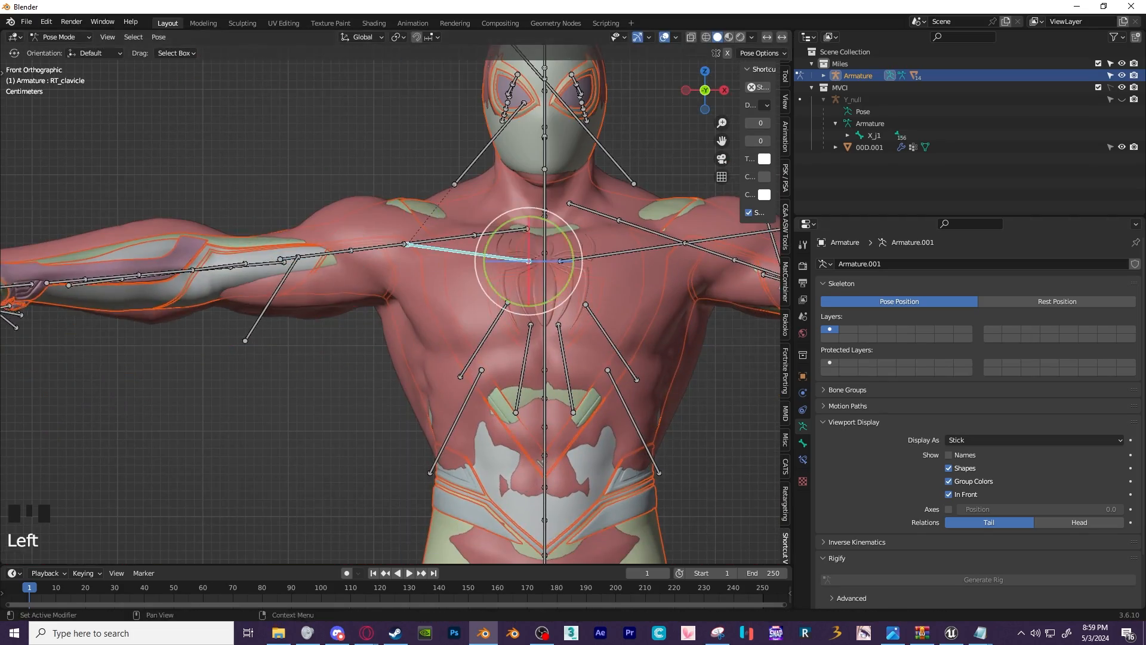
Rotate the clavicle and arm bones in top view to follow the MVCI arm's direction.
click(705, 71)
key(r)
click(298, 234)
key(r)
click(629, 373)
drag(457, 248, 501, 293)
key(r)
click(610, 292)
Rotate the left upper arm bone in front and top views to align it with the MVCI arm.
click(705, 109)
click(257, 312)
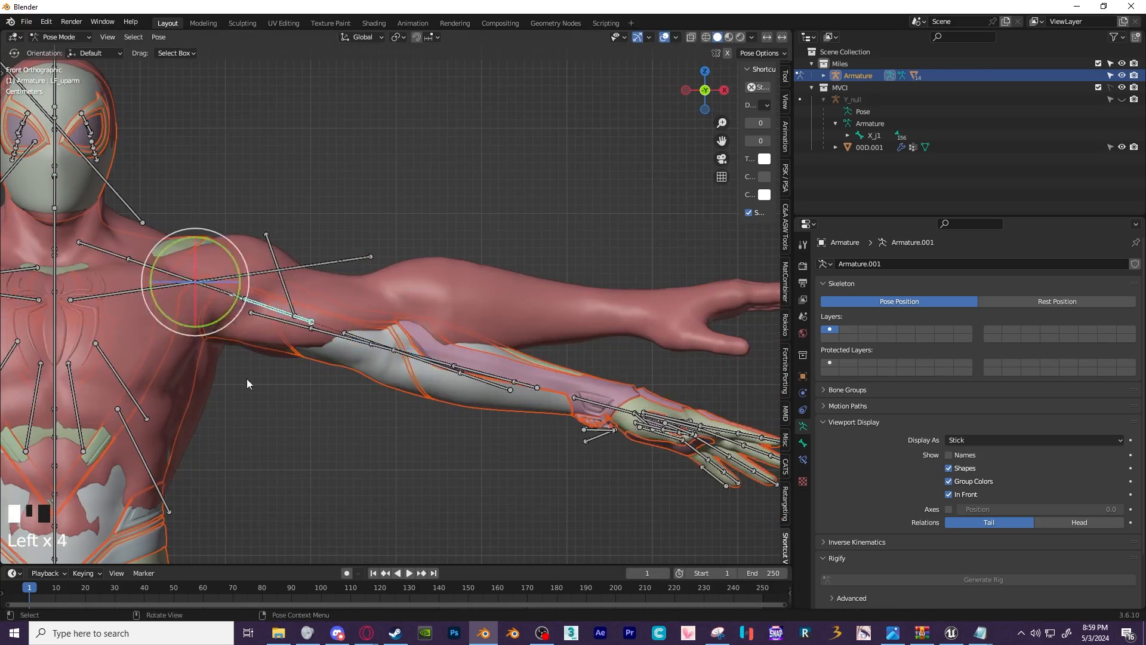
key(r)
click(705, 71)
key(r)
click(705, 109)
Rotate the right arm bones in top and front views so the forearm lies along the MVCI arm.
shift+middle_drag(191, 262, 539, 259)
click(537, 262)
click(705, 71)
scroll(261, 320, up, 1)
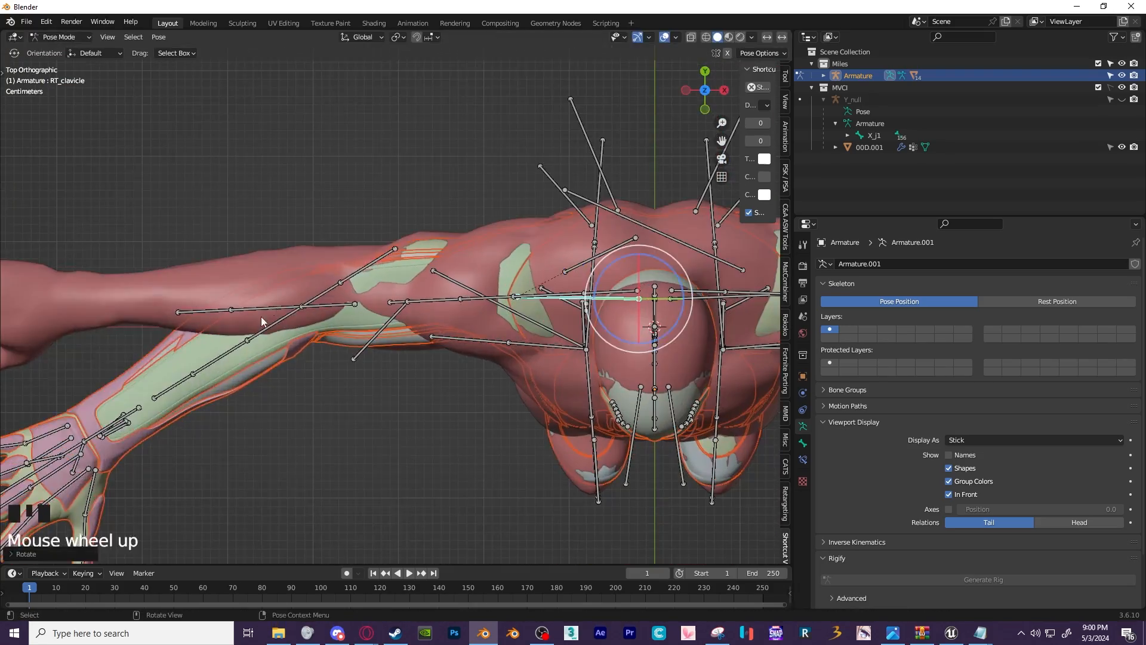
key(r)
click(705, 71)
key(r)
click(705, 109)
scroll(478, 334, down, 3)
shift+middle_drag(596, 412, 486, 399)
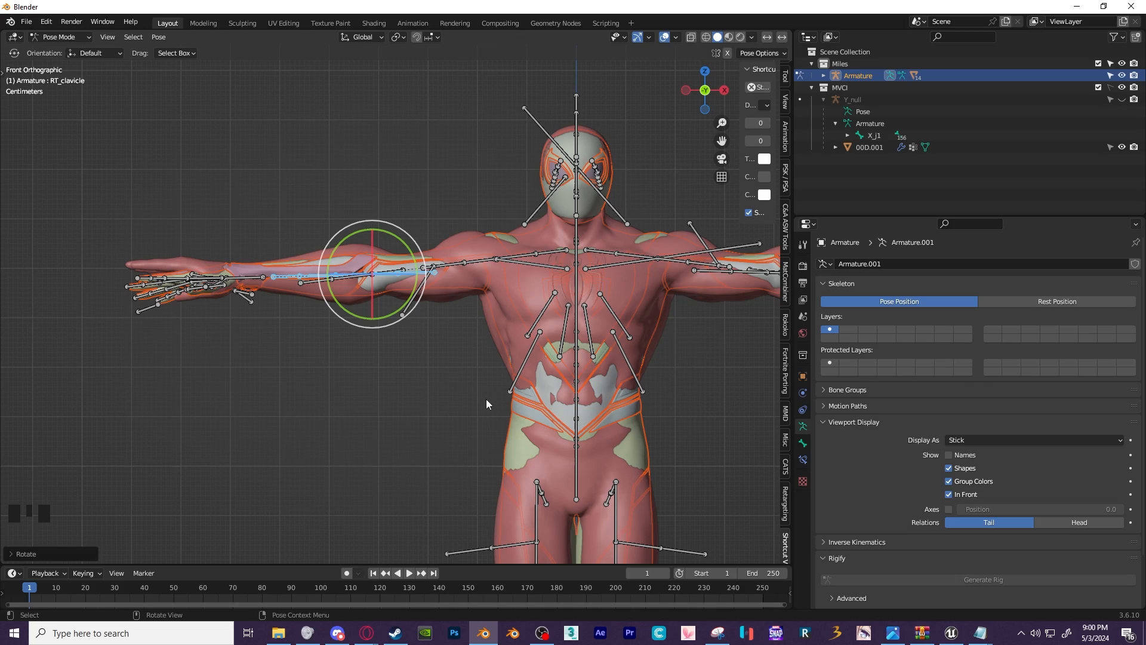
Hide the MVCI collection, test the scaling of RT_upleg_bind_2, and hide the outer thigh helper bones.
shift+middle_drag(398, 401, 482, 407)
scroll(482, 407, up, 1)
shift+middle_drag(609, 556, 335, 271)
click(343, 291)
click(1122, 87)
key(s)
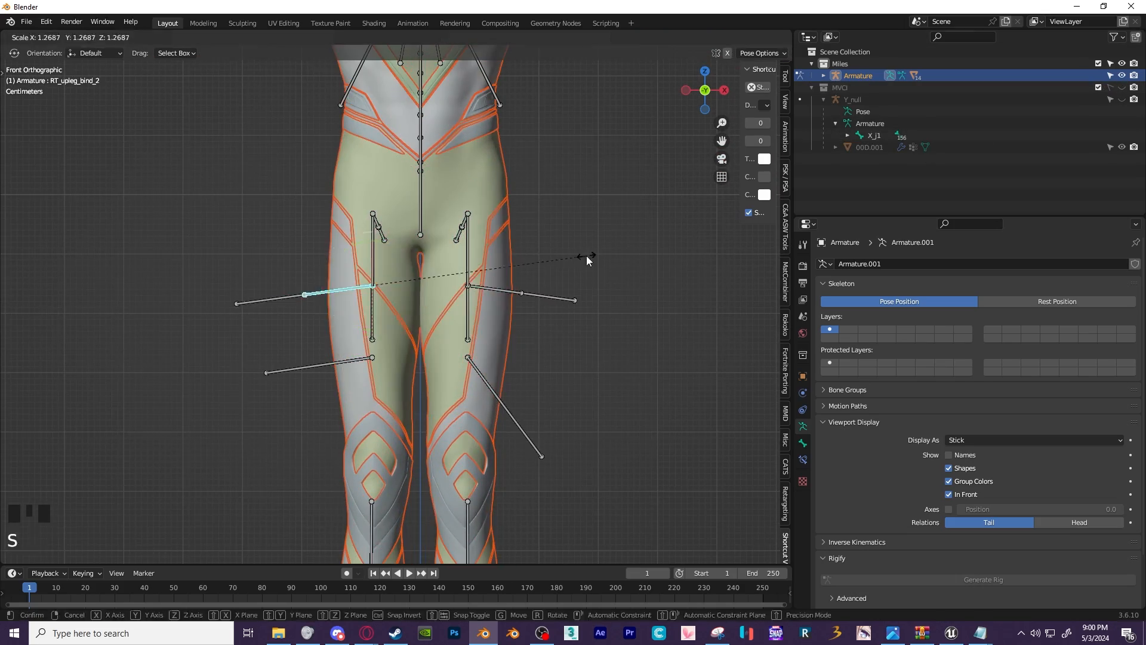
click(499, 291)
key(h)
Select the remaining leg helper bones together and hide them.
scroll(495, 400, down, 2)
shift+middle_drag(496, 532, 513, 311)
drag(364, 549, 548, 452)
key(h)
Show the MVCI collection again and compare it with the posed Miles model in front view.
shift+middle_drag(548, 149, 537, 537)
middle_drag(651, 382, 535, 385)
key(KP_1)
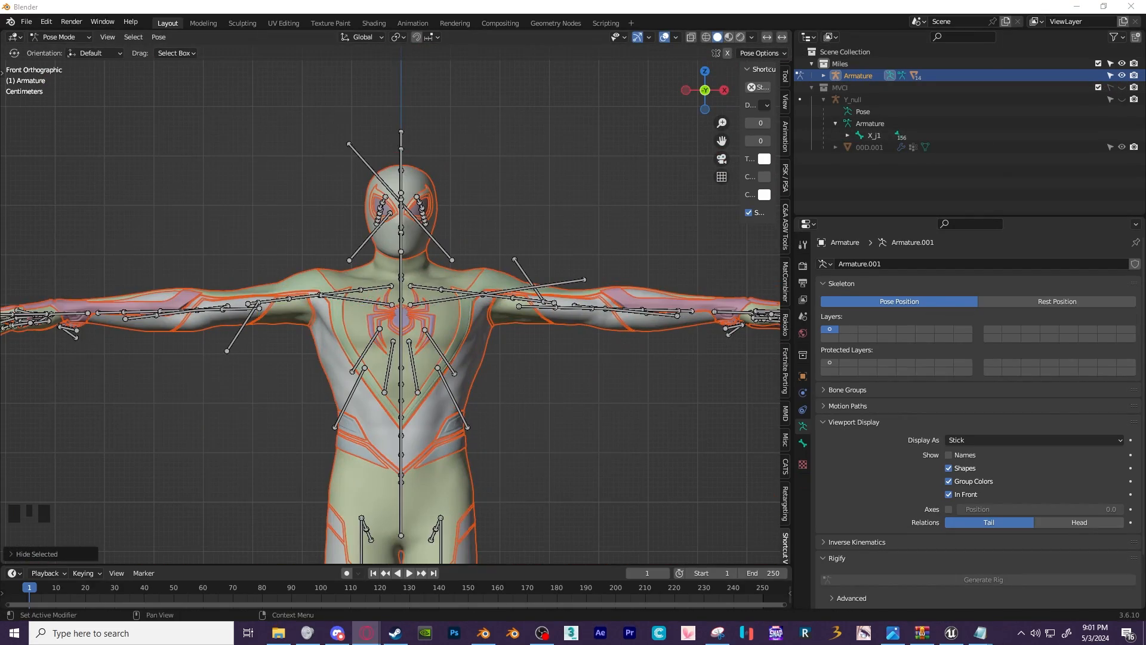
middle_drag(436, 322, 493, 333)
key(KP_1)
scroll(494, 333, down, 2)
click(1122, 87)
middle_drag(513, 286, 550, 292)
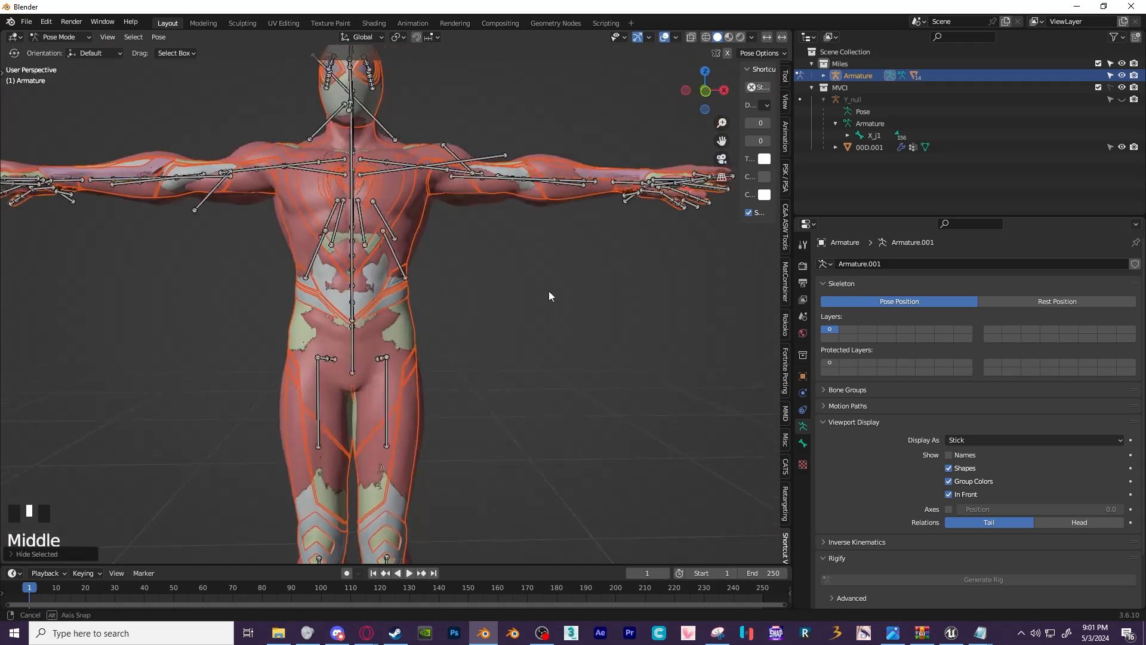
key(KP_1)
Move the left clavicle bone to line up with the MVCI left shoulder.
scroll(549, 291, up, 3)
shift+middle_drag(663, 239, 311, 382)
scroll(310, 382, up, 1)
click(328, 220)
shift+middle_drag(335, 316, 555, 328)
right_click(539, 394)
key(g)
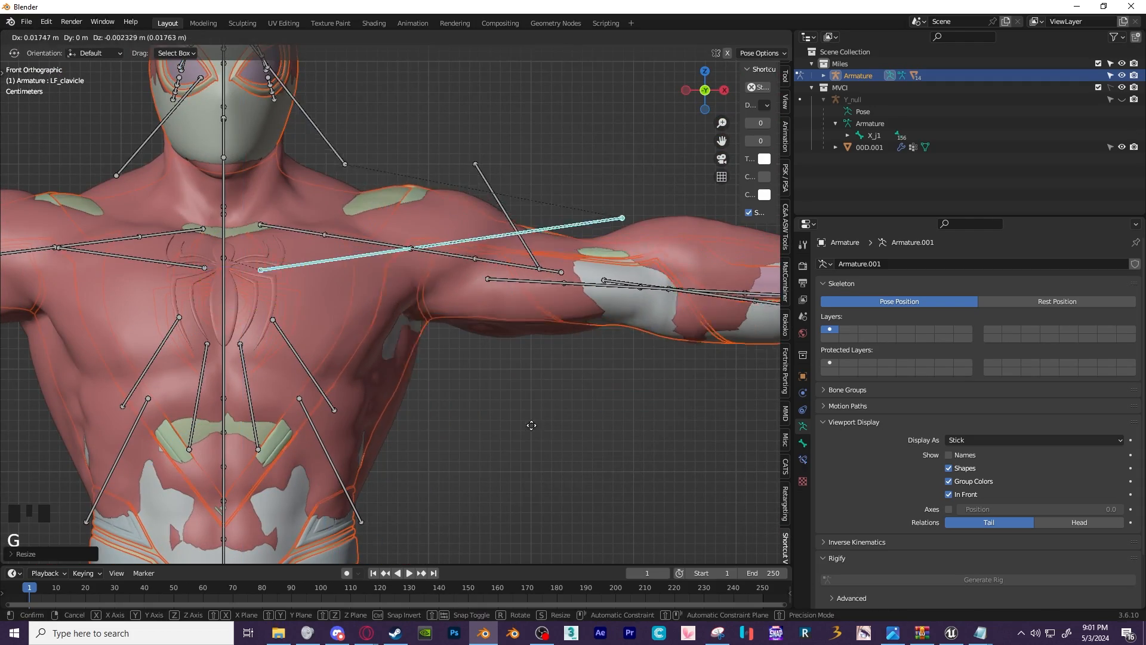
click(553, 429)
Rotate the left upper arm bone to follow the MVCI arm in front view.
click(486, 268)
click(454, 253)
shift+middle_drag(734, 334, 504, 324)
key(r)
click(549, 385)
shift+middle_drag(531, 382, 425, 384)
click(358, 273)
key(r)
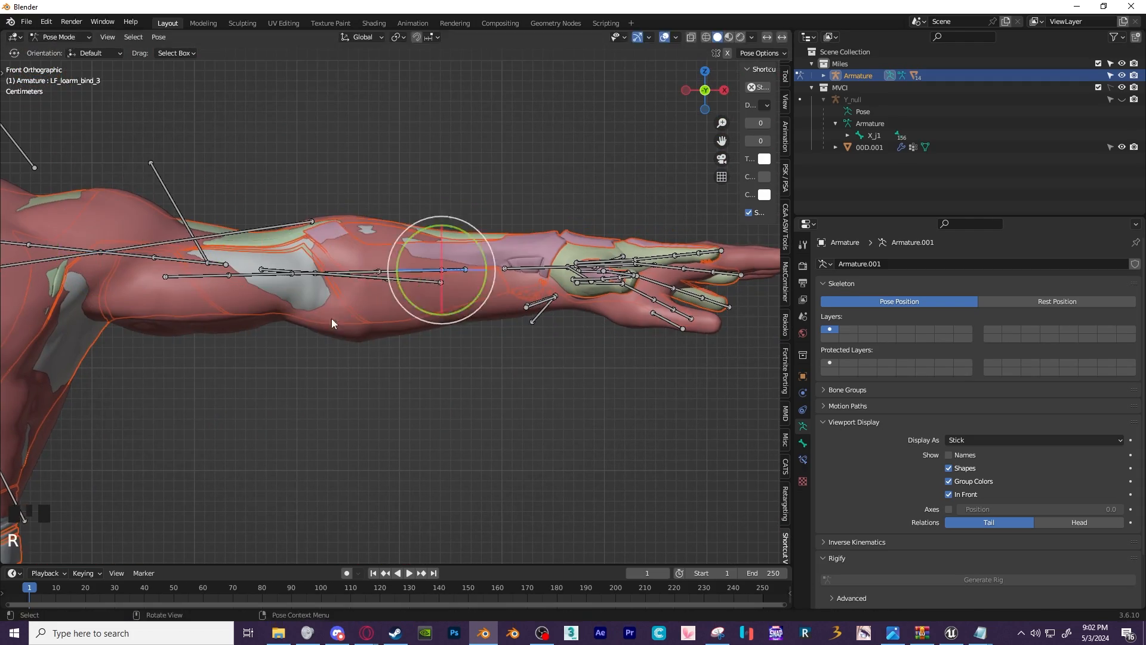
Rotate the left forearm bone LF_loarm and scale it along Z to fit the MVCI forearm.
click(343, 272)
key(r)
click(597, 367)
shift+middle_drag(597, 367, 439, 383)
key(s)
key(z)
click(561, 382)
shift+middle_drag(563, 375, 549, 375)
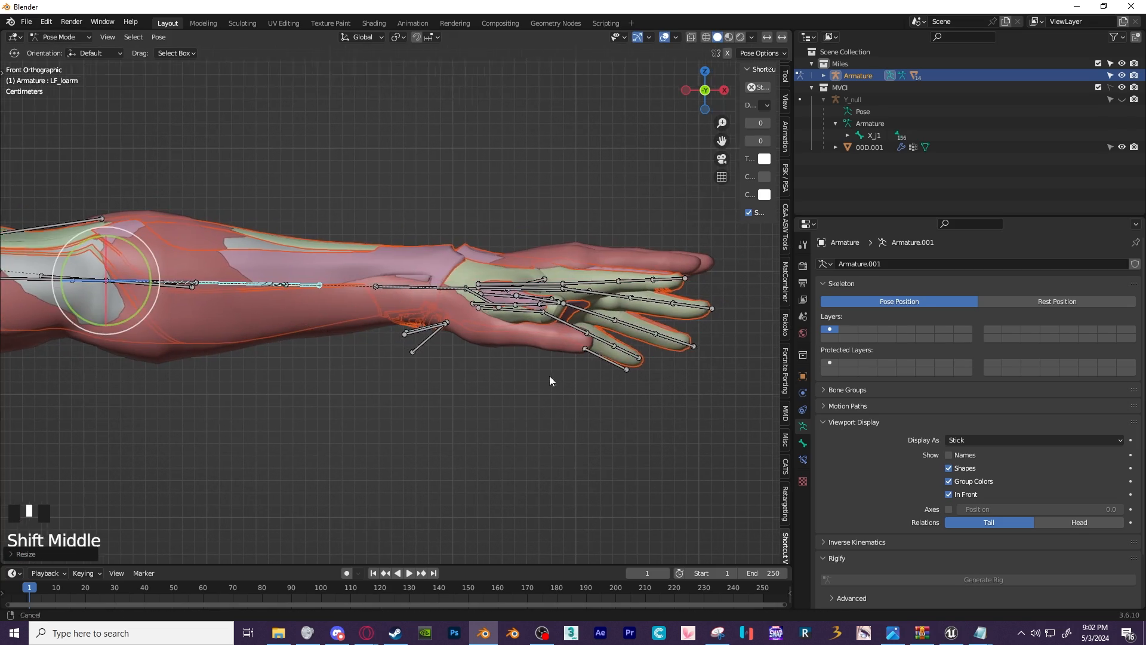
Rotate the left wrist bone about X and Y to align the Miles hand with the MVCI hand.
click(705, 72)
middle_drag(597, 335, 537, 382)
click(399, 412)
key(r)
key(x)
key(r)
key(y)
click(647, 374)
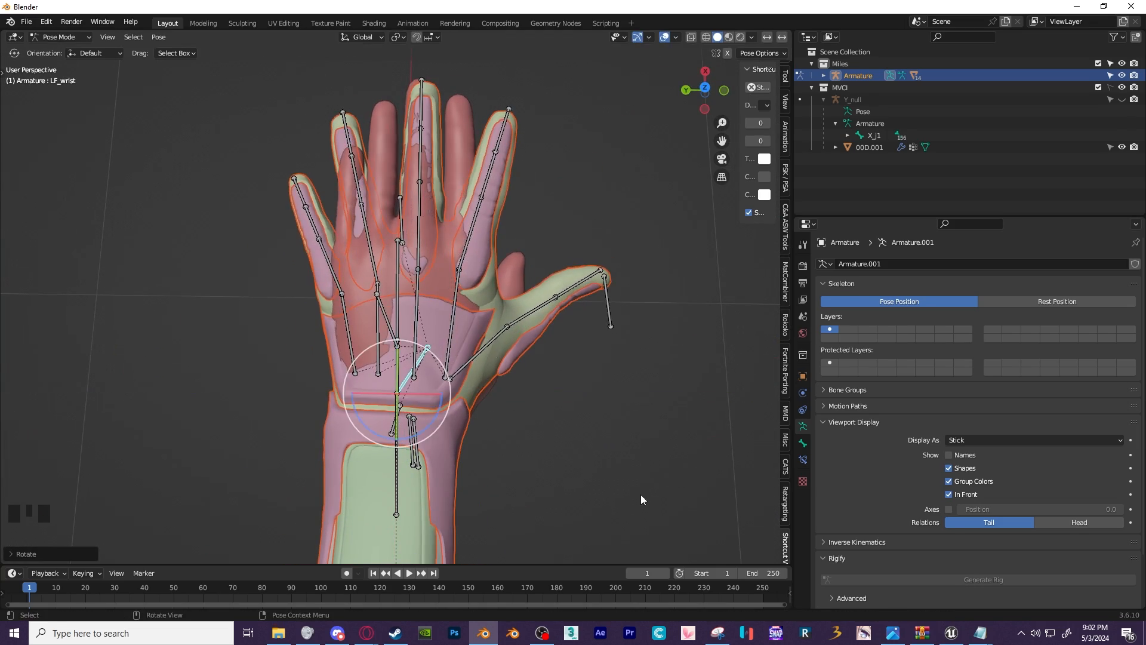
Free-rotate the left wrist bone to bring the Miles hand into line with the MVCI hand.
scroll(436, 348, up, 3)
click(416, 340)
key(r)
key(r)
click(436, 349)
shift+middle_drag(436, 348, 518, 318)
Adjust the left finger base bones, rotating LF_finger_D_A about X to follow the MVCI little finger.
click(380, 373)
click(415, 343)
drag(444, 353, 405, 369)
click(354, 360)
middle_drag(508, 299, 461, 232)
scroll(514, 348, up, 2)
click(433, 339)
key(r)
key(x)
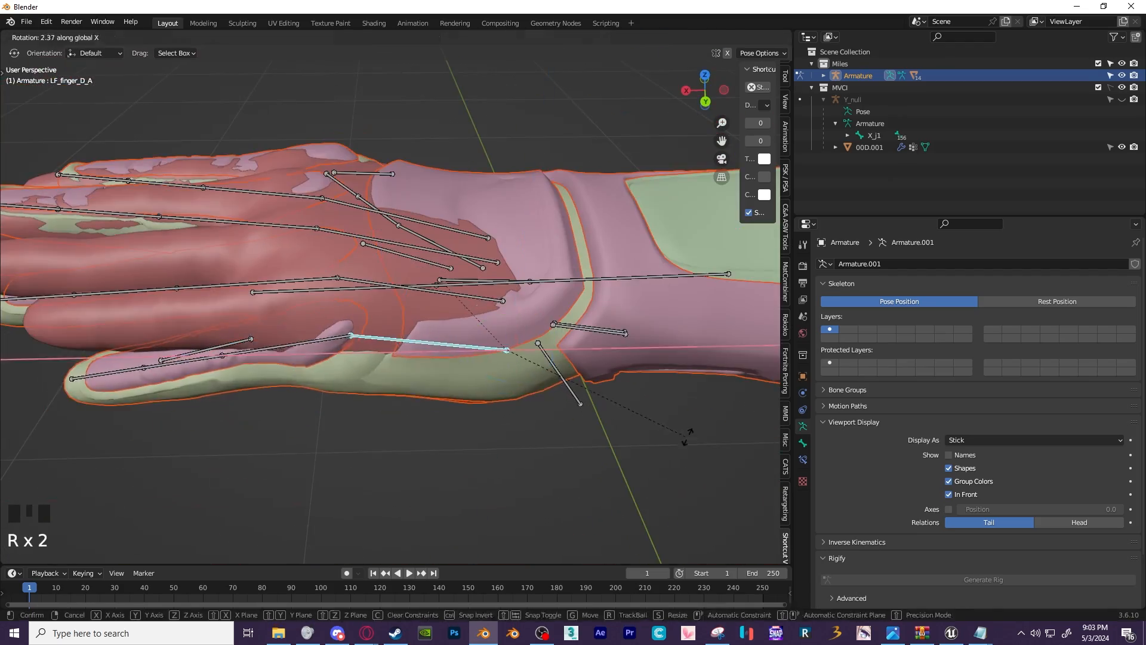
click(686, 435)
Rotate two neighbouring left finger bones about Y and adjust LF_finger_B_B to follow the MVCI fingers.
middle_drag(597, 358, 573, 430)
click(495, 313)
key(r)
key(y)
click(637, 431)
click(507, 254)
key(r)
key(y)
click(540, 361)
middle_drag(540, 361, 453, 316)
drag(439, 297, 445, 301)
middle_drag(443, 298, 344, 201)
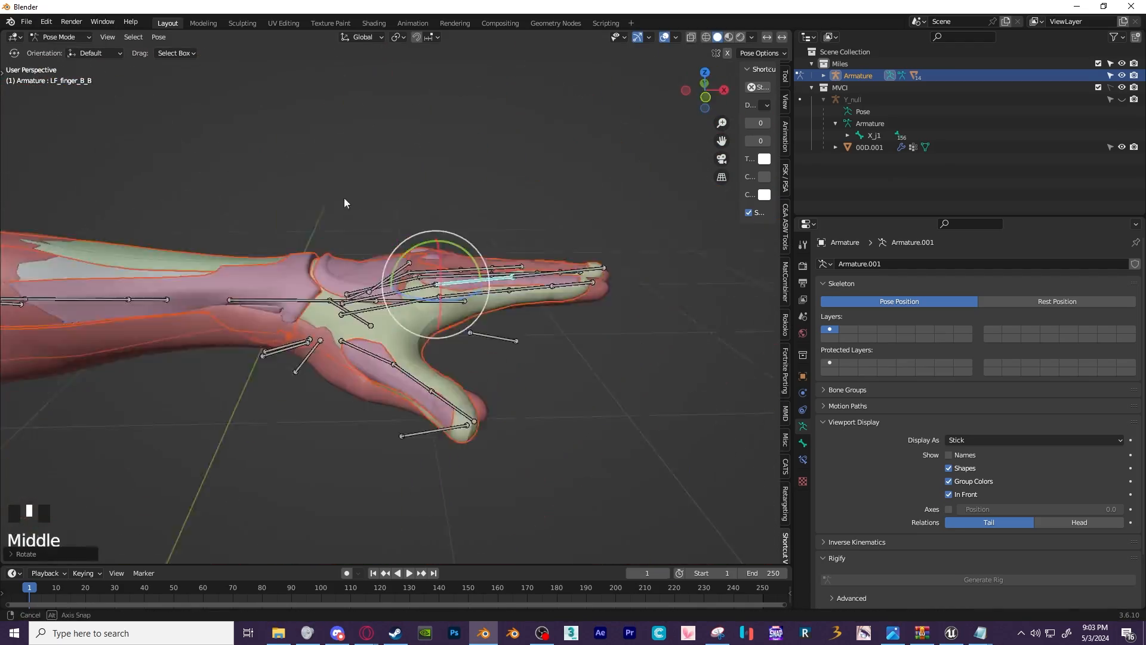
Rotate the left hand's finger and thumb bones to line up with the MVCI hand, and select LF_thumb_A.
click(705, 109)
click(382, 272)
drag(367, 280, 352, 305)
click(431, 327)
drag(412, 341, 418, 331)
click(364, 298)
middle_drag(418, 334, 319, 306)
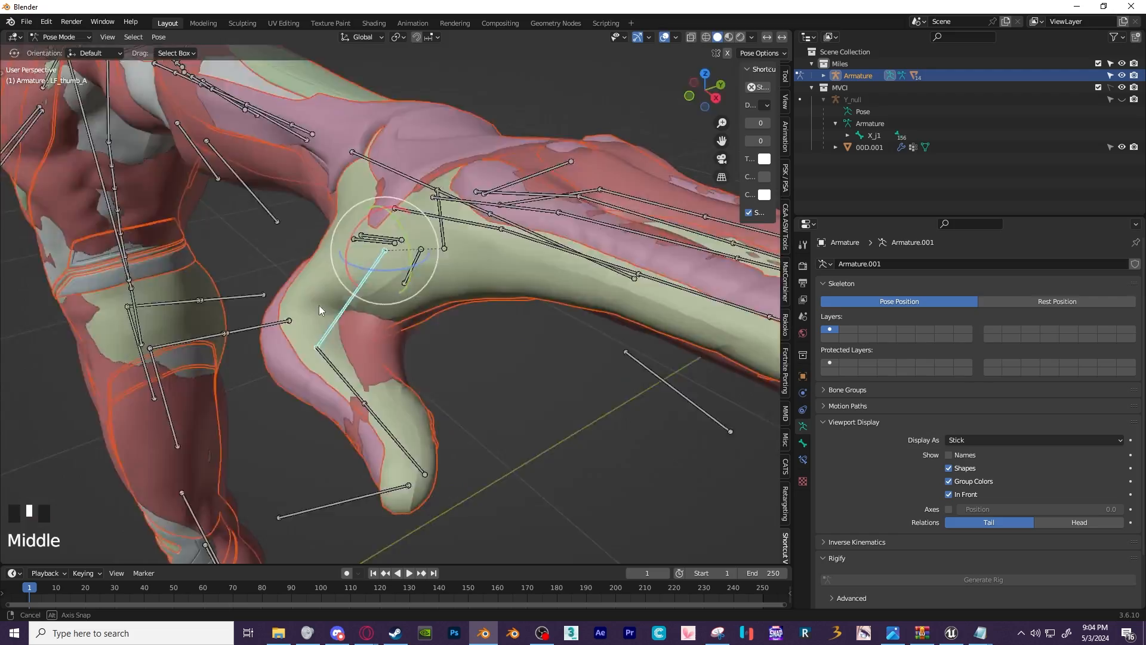
Move the left thumb base bone LF_thumb_A onto the MVCI thumb and rotate the tip bone LF_thumb_C.
click(704, 104)
key(g)
click(582, 353)
click(443, 207)
key(r)
click(606, 185)
With the MVCI model hidden, scale the left thumb base bone along X and reposition it on the palm.
middle_drag(573, 197, 471, 384)
click(1122, 88)
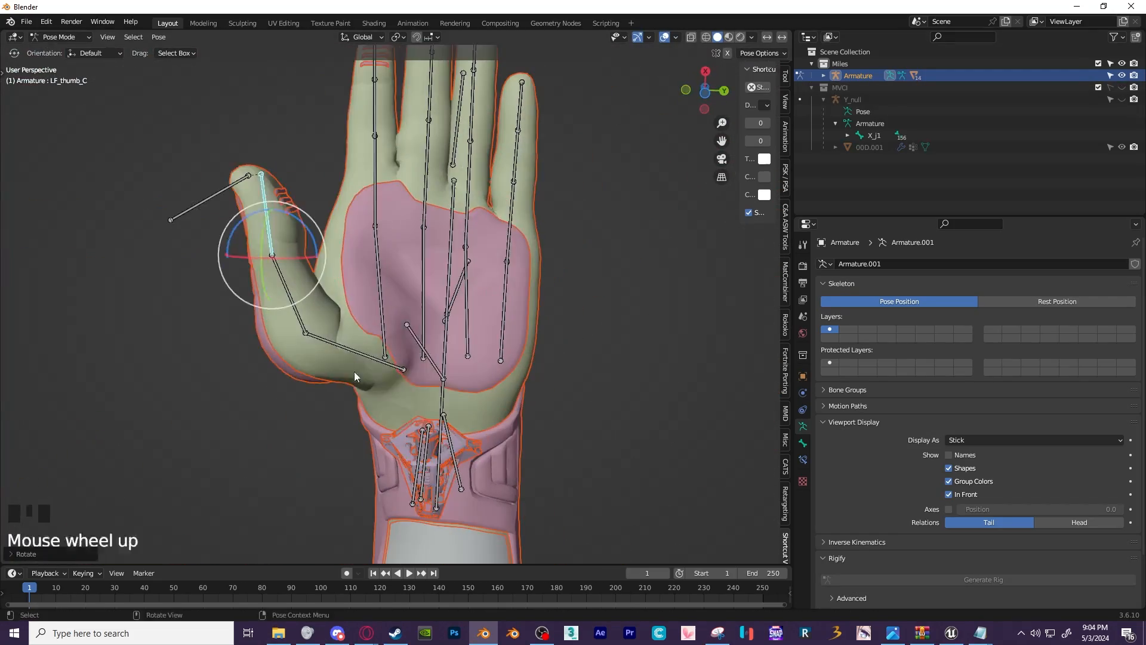
click(355, 372)
key(s)
key(x)
click(673, 437)
key(g)
click(664, 426)
Rotate LF_thumb_B to follow the MVCI thumb, and check the arm with the MVCI model toggled off and on.
click(286, 288)
middle_drag(370, 286, 454, 149)
click(1121, 87)
drag(445, 299, 447, 305)
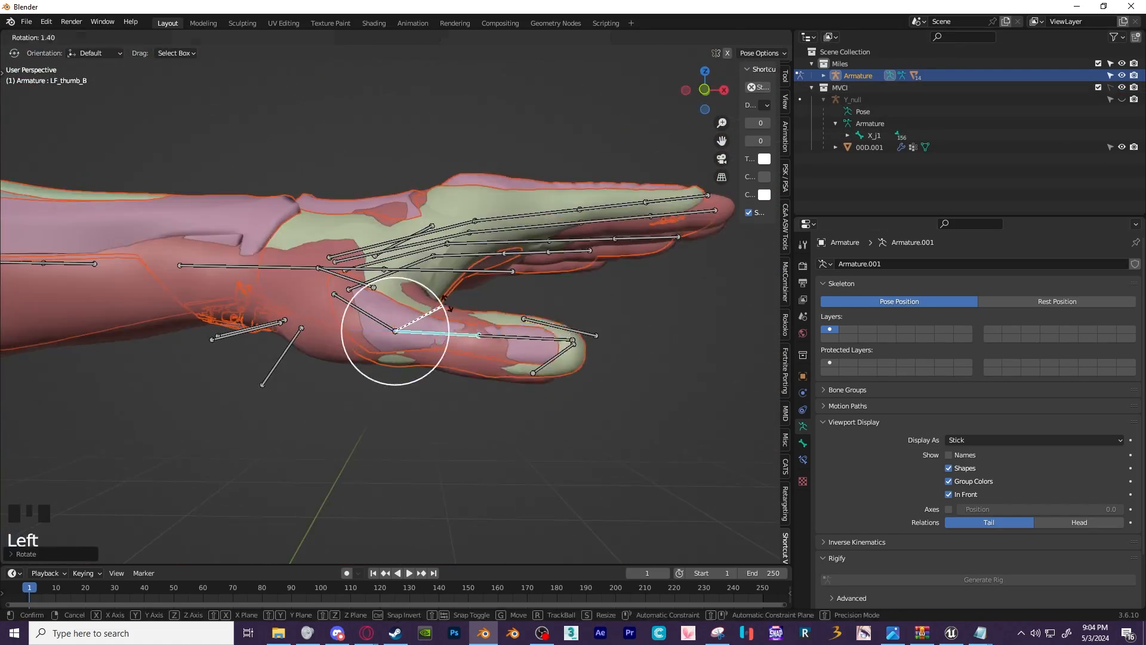
click(1122, 88)
middle_drag(418, 287, 371, 249)
scroll(646, 351, up, 3)
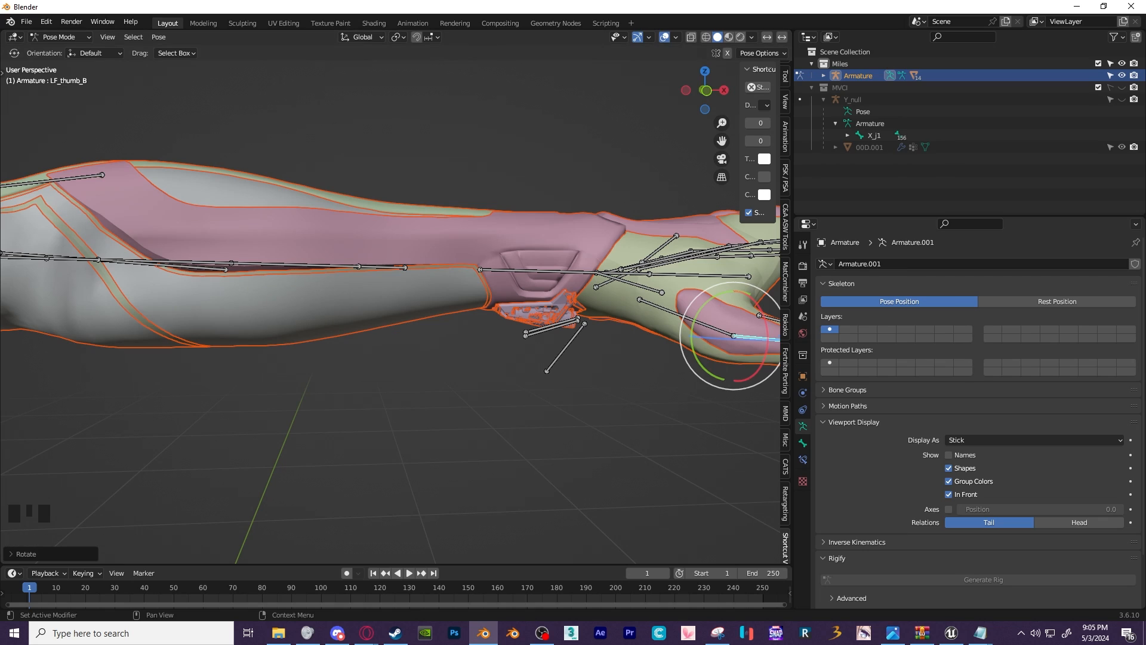
middle_drag(454, 334, 382, 197)
click(1121, 88)
Scale the left index finger base bone LF_finger_A_A along X in top view to match the MVCI finger.
click(706, 90)
click(705, 90)
click(350, 355)
key(s)
key(x)
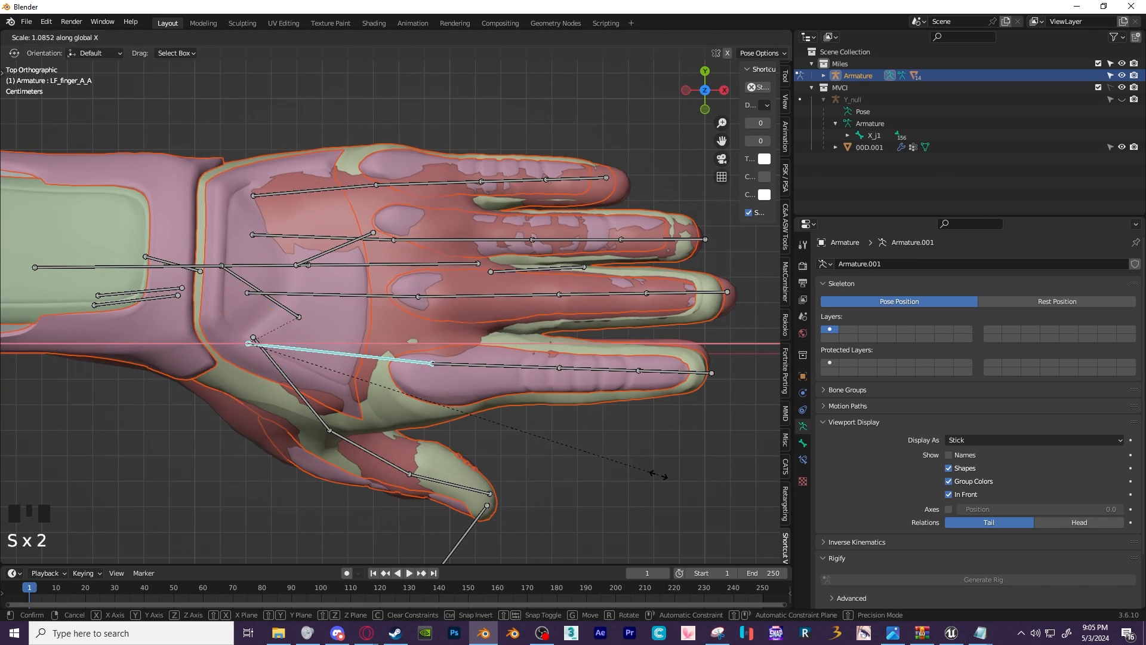
Scale the left ring finger base bone along X, and move the ring, middle and little finger bones onto the MVCI fingers.
click(346, 239)
key(s)
key(x)
click(511, 333)
key(g)
click(406, 301)
key(g)
click(373, 198)
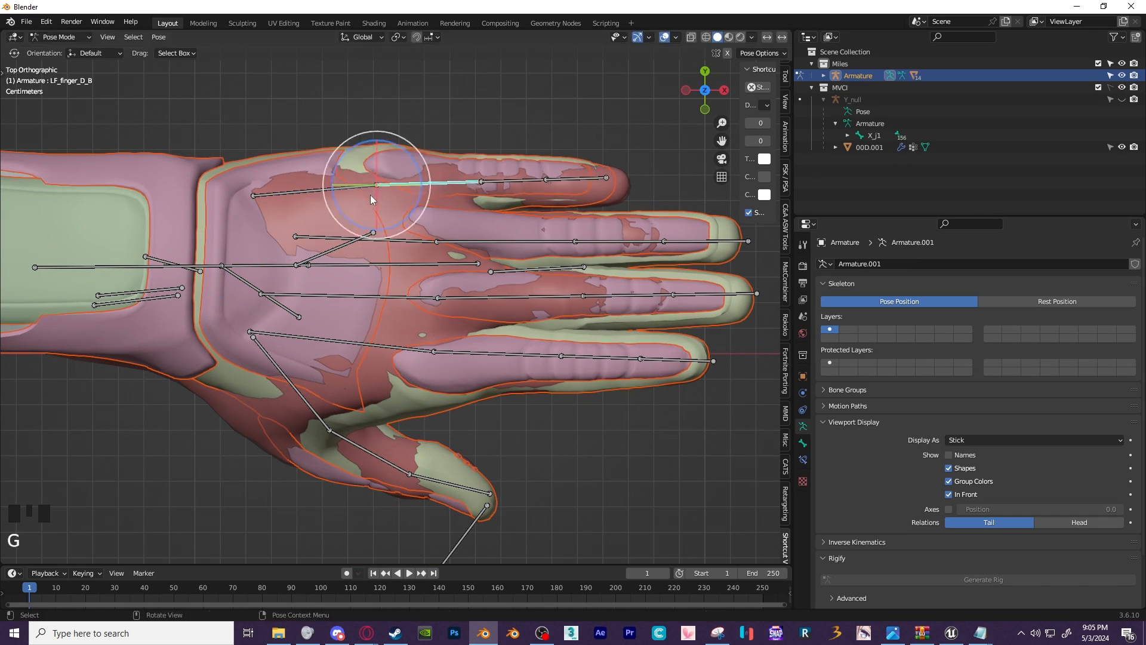
click(358, 194)
key(g)
click(468, 192)
Scale the left ring finger bone LF_finger_C_B and the adjacent middle finger bone along X to match the MVCI finger lengths.
scroll(470, 196, up, 2)
click(322, 274)
key(s)
key(x)
click(352, 349)
key(s)
key(x)
shift+middle_drag(532, 433, 522, 368)
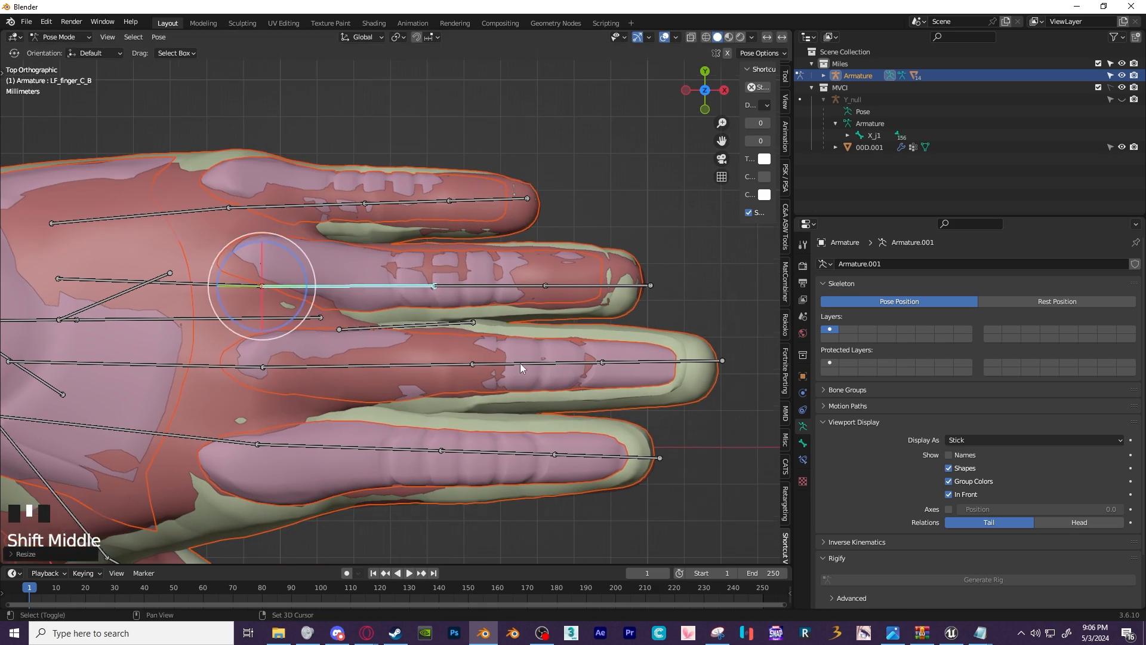
click(373, 363)
key(s)
key(x)
click(692, 466)
middle_drag(333, 346, 474, 312)
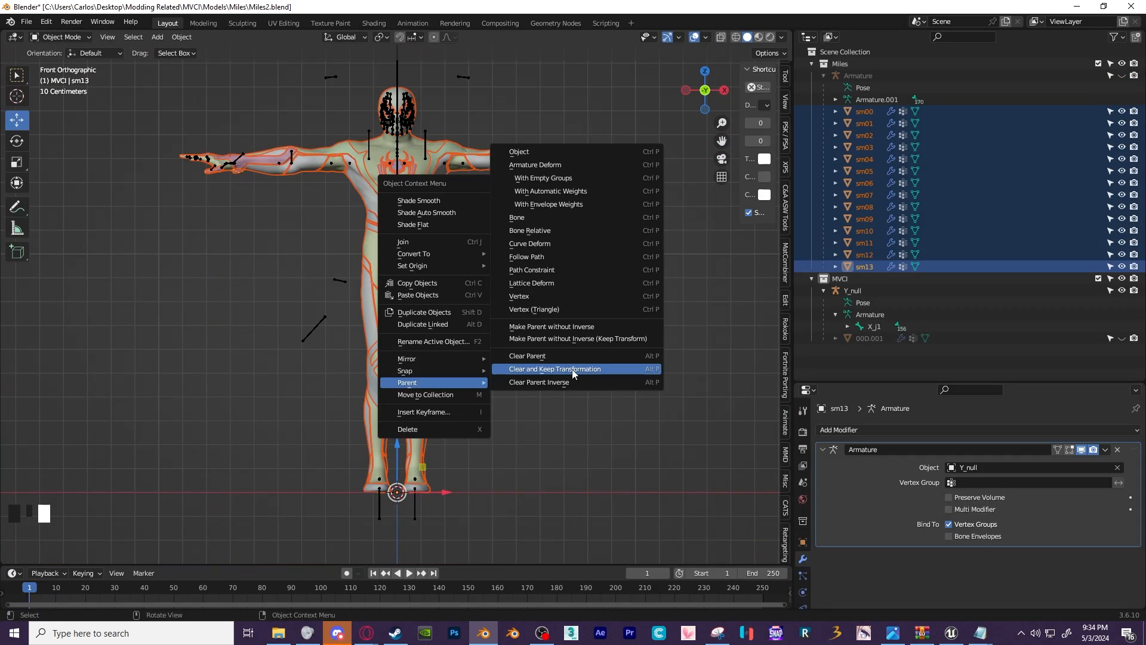
Clear the parent of meshes sm00 to sm13 while keeping their transformation, and join them into a single mesh.
click(572, 369)
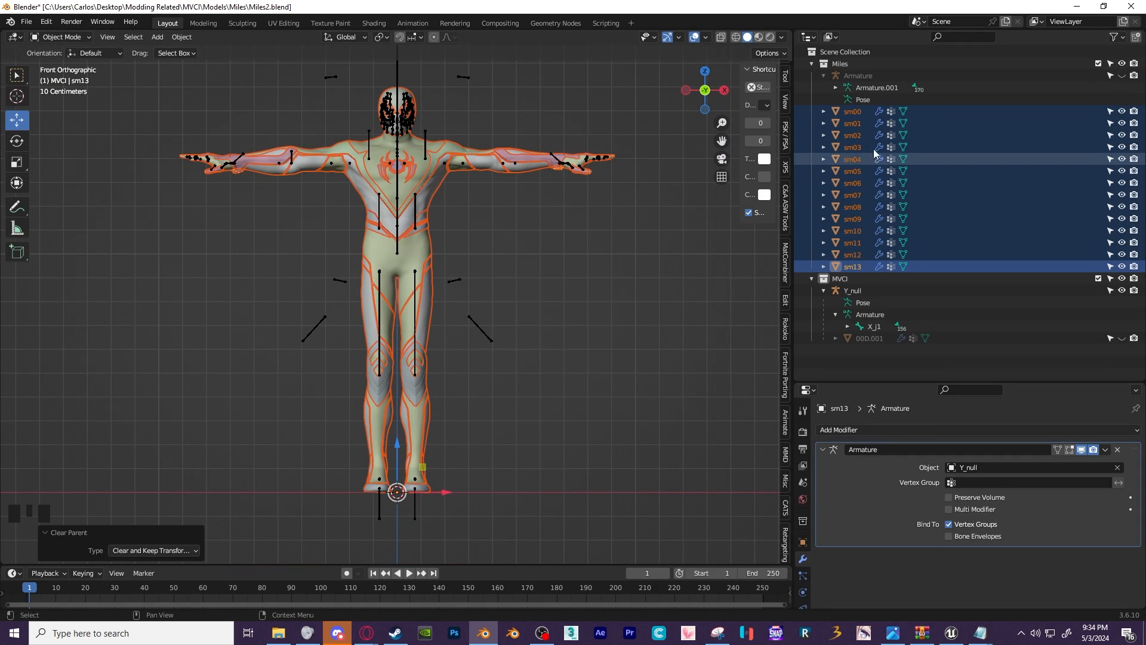
right_click(599, 231)
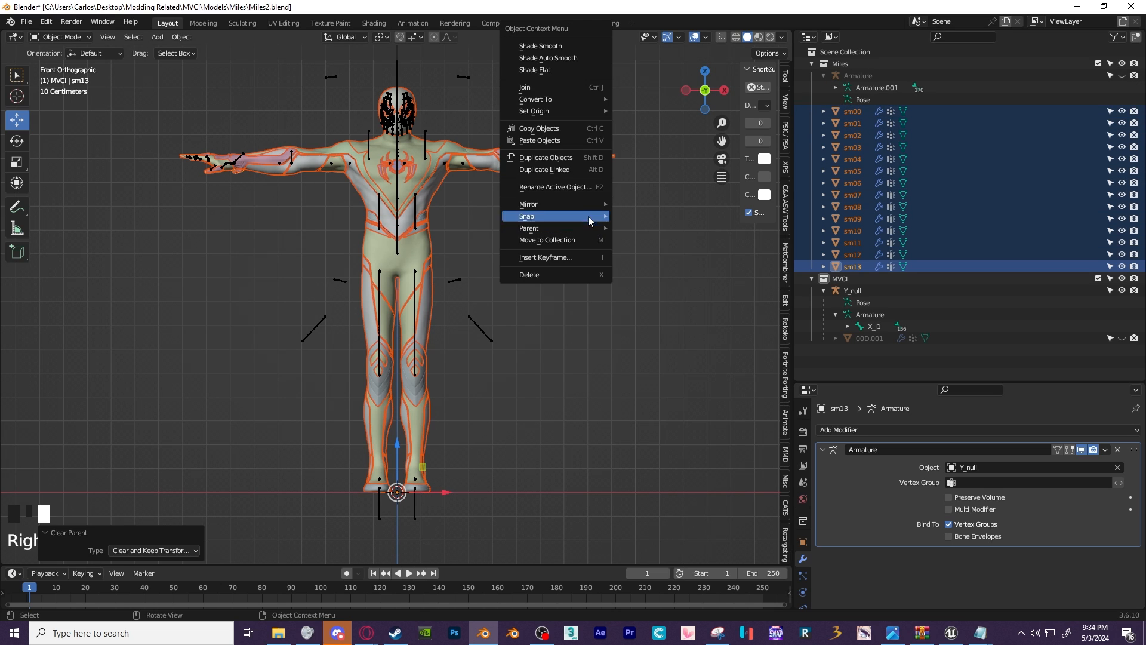
click(528, 88)
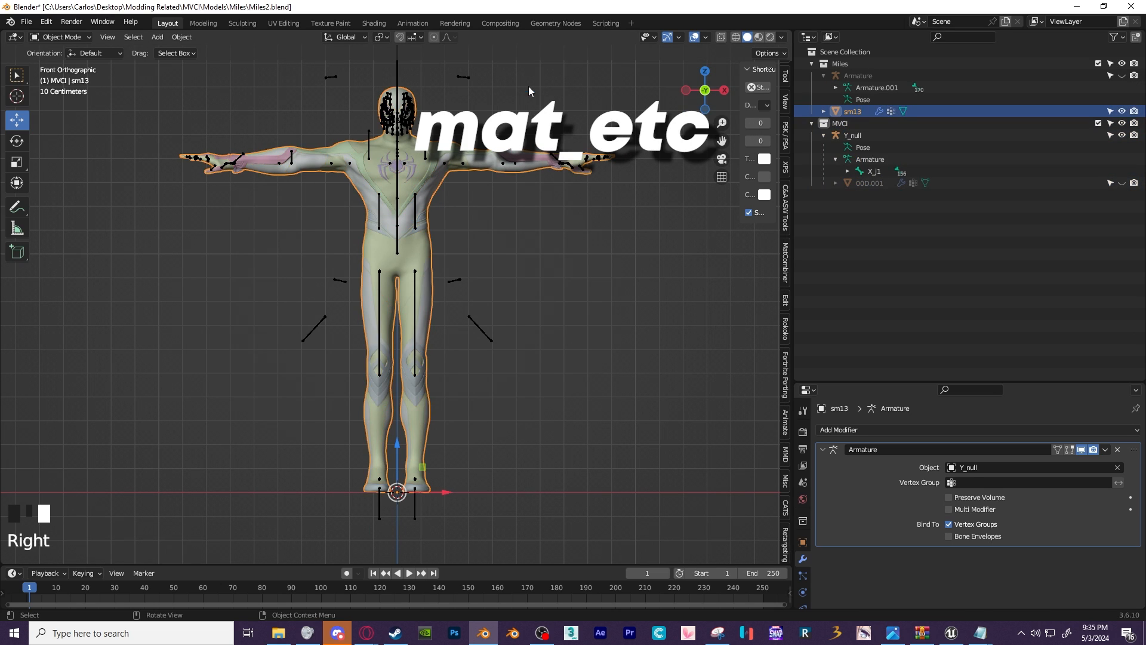
Try moving the joined mesh sm13 away from the armature, and cancel the move.
click(866, 114)
click(859, 114)
click(853, 114)
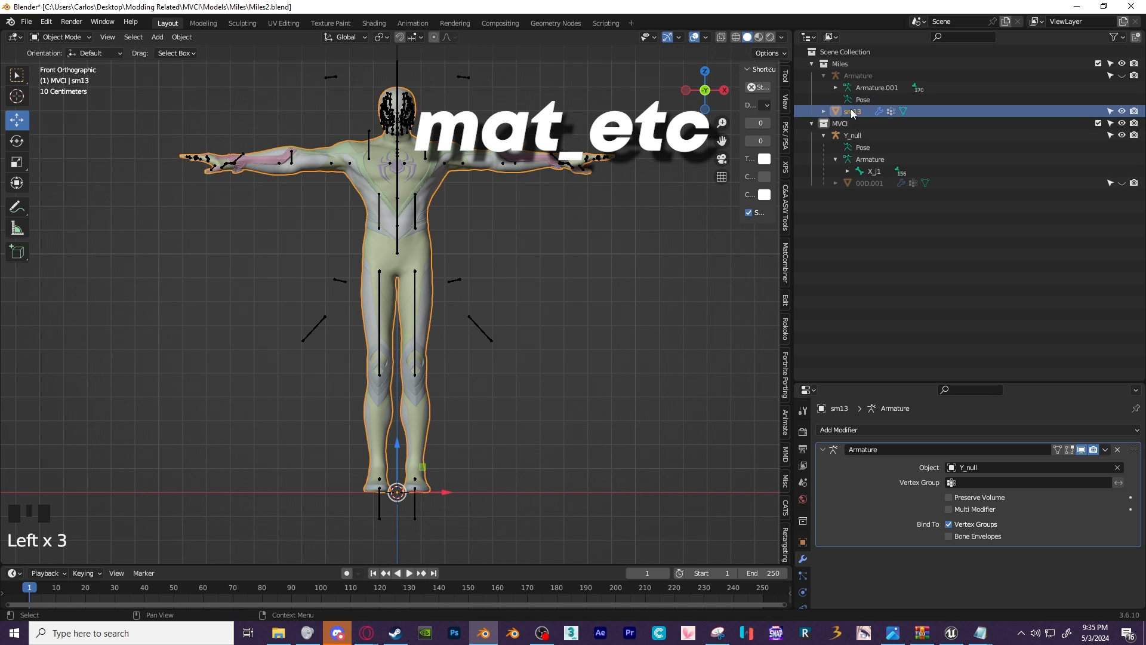
key(g)
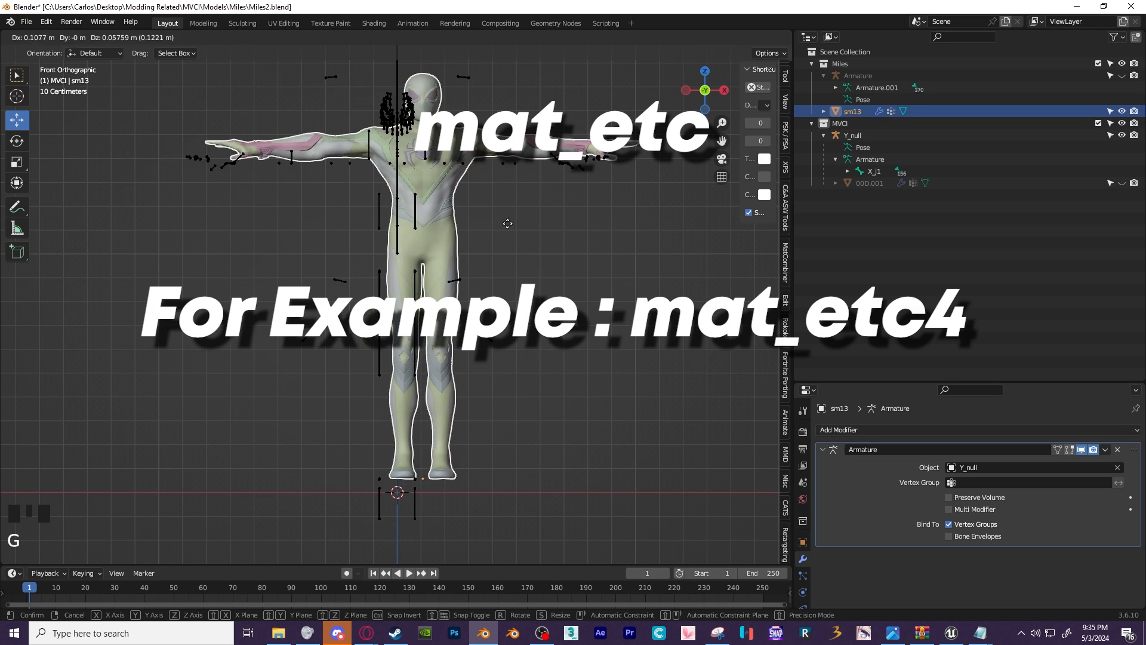
right_click(565, 258)
Expand the material slot list of sm13 to examine all of its material names.
drag(832, 381, 831, 224)
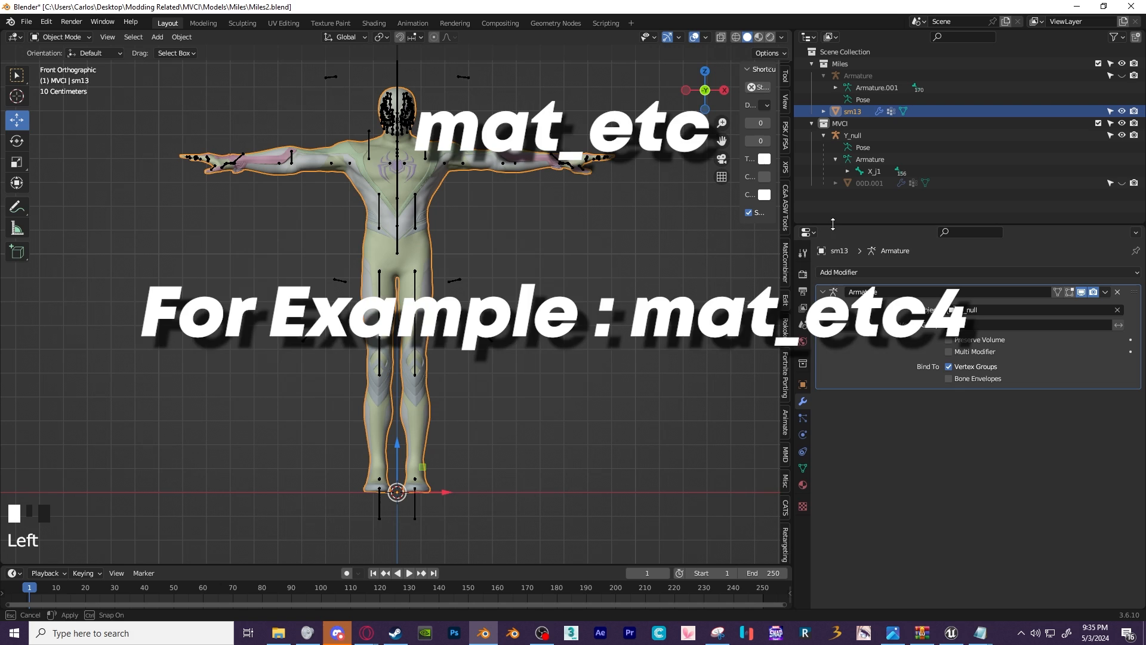
click(803, 486)
drag(976, 332, 955, 514)
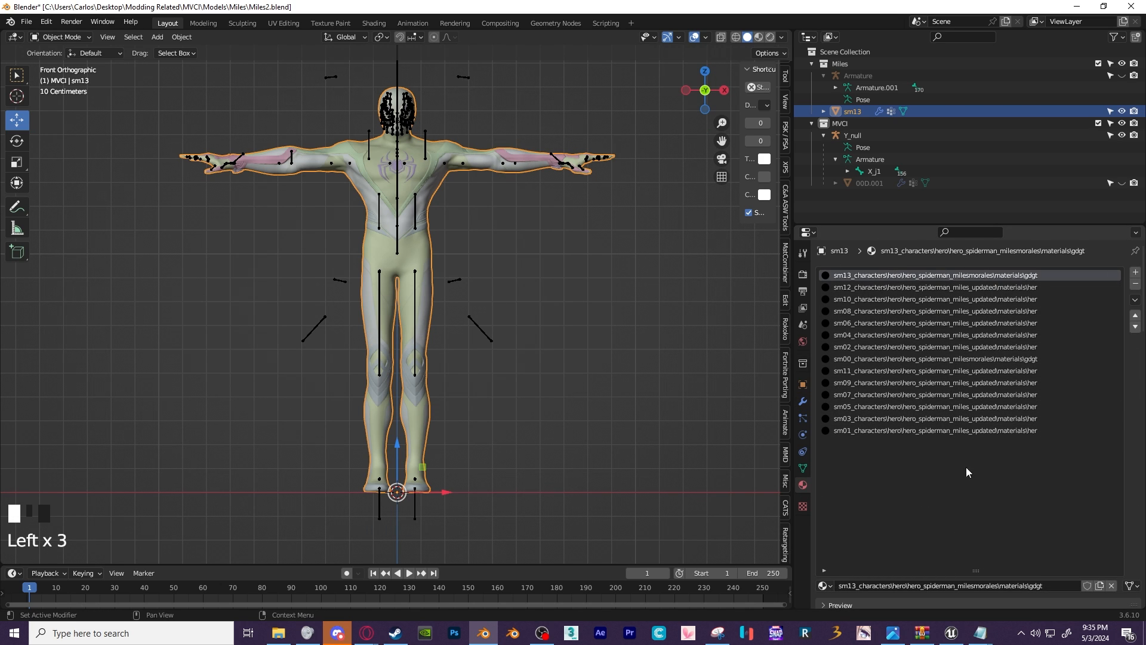
click(855, 286)
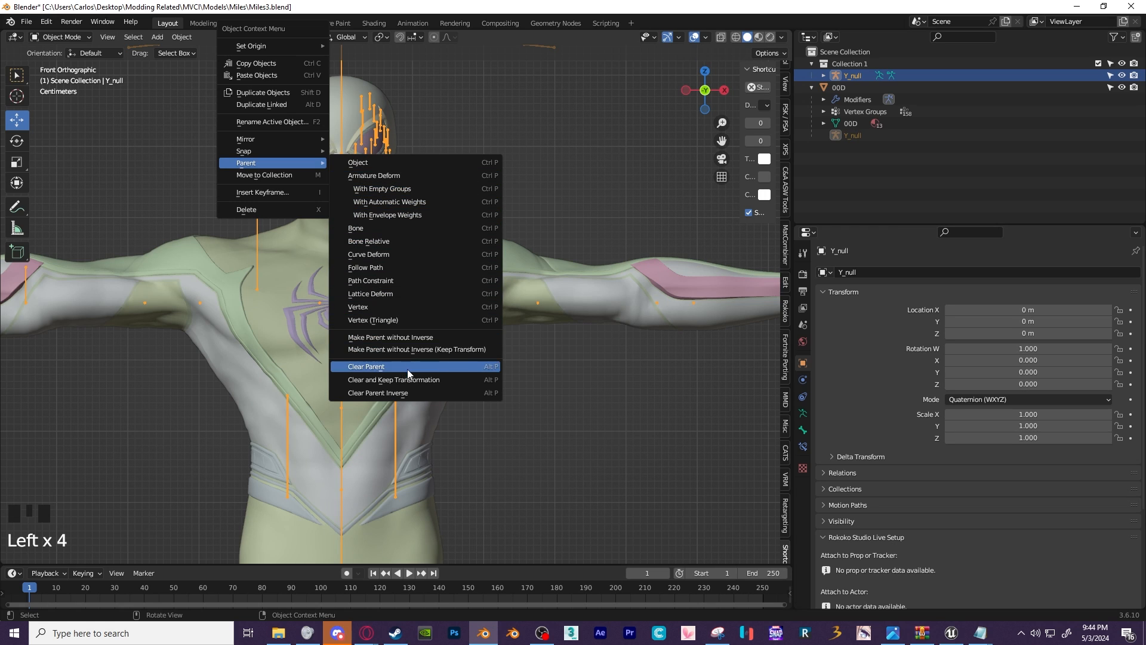
Clear the parent of the Y_null armature while keeping its transformation, and collapse the Y_null and 00D hierarchies.
click(407, 369)
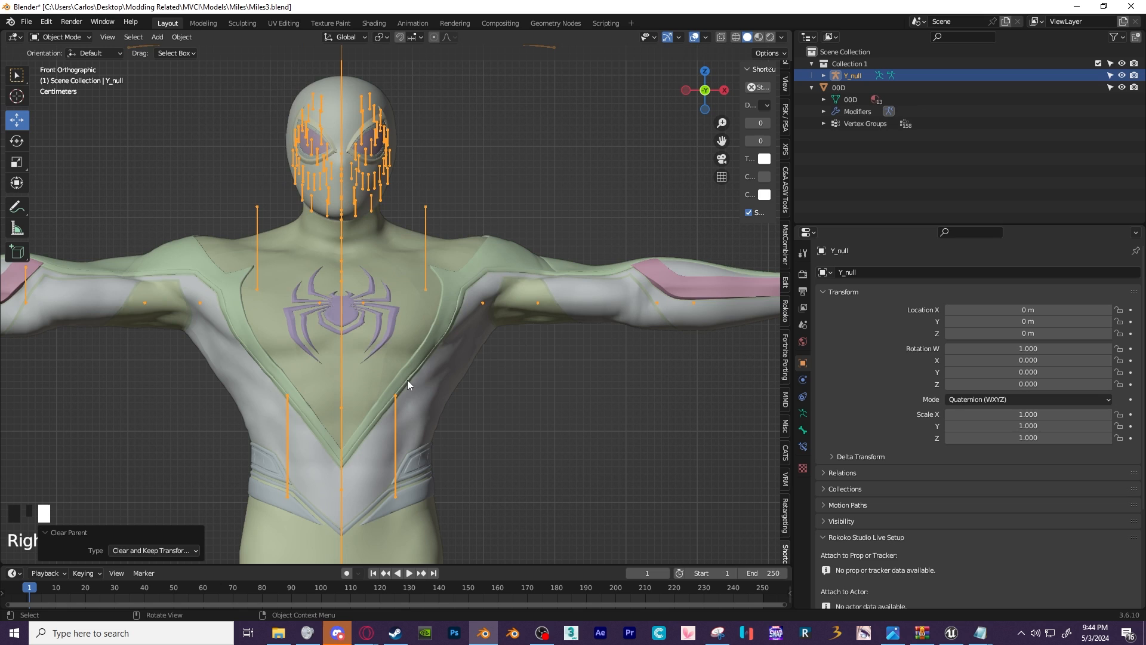
click(854, 196)
click(825, 76)
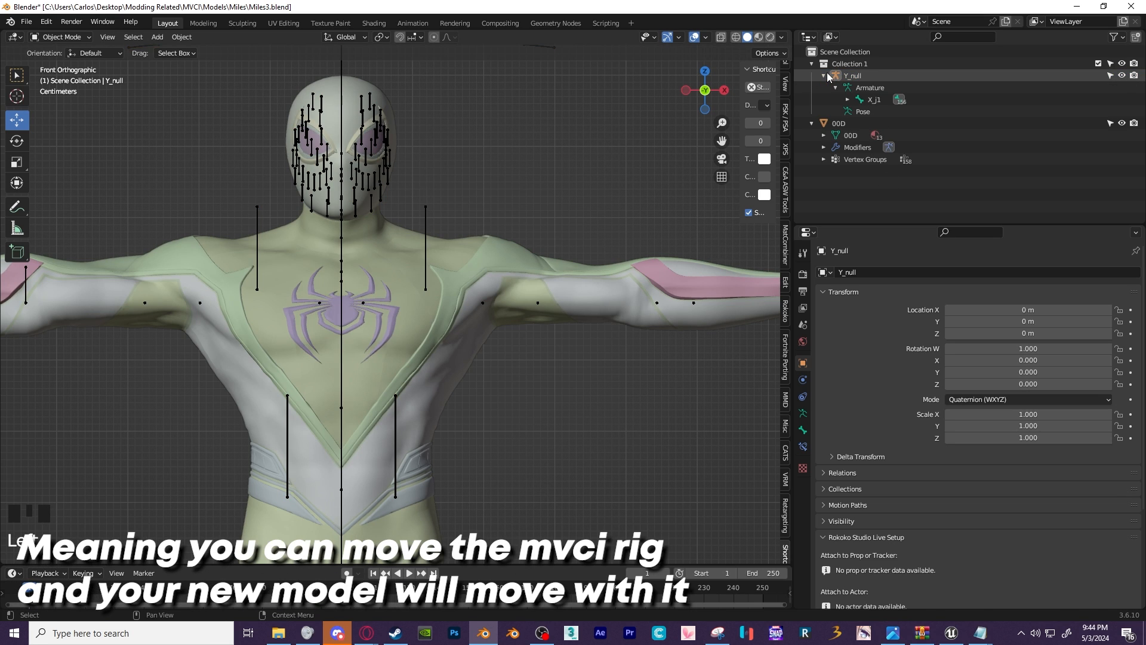
click(824, 75)
click(811, 88)
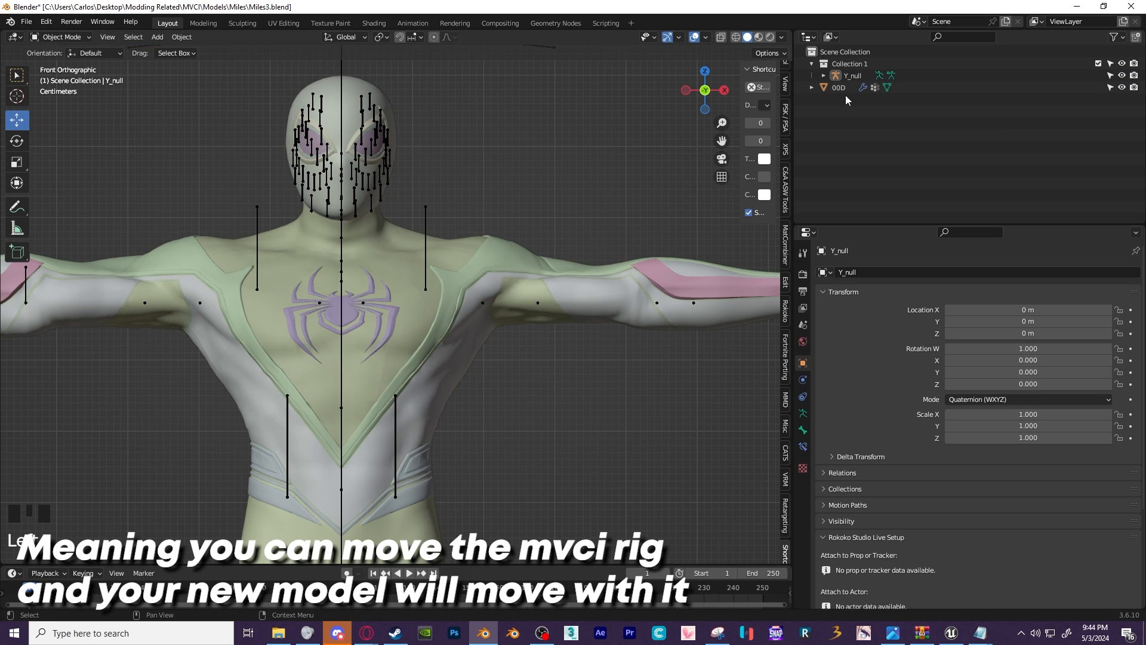
Parent the 00D mesh to the Y_null armature using Armature Deform With Empty Groups.
click(842, 88)
ctrl+click(853, 76)
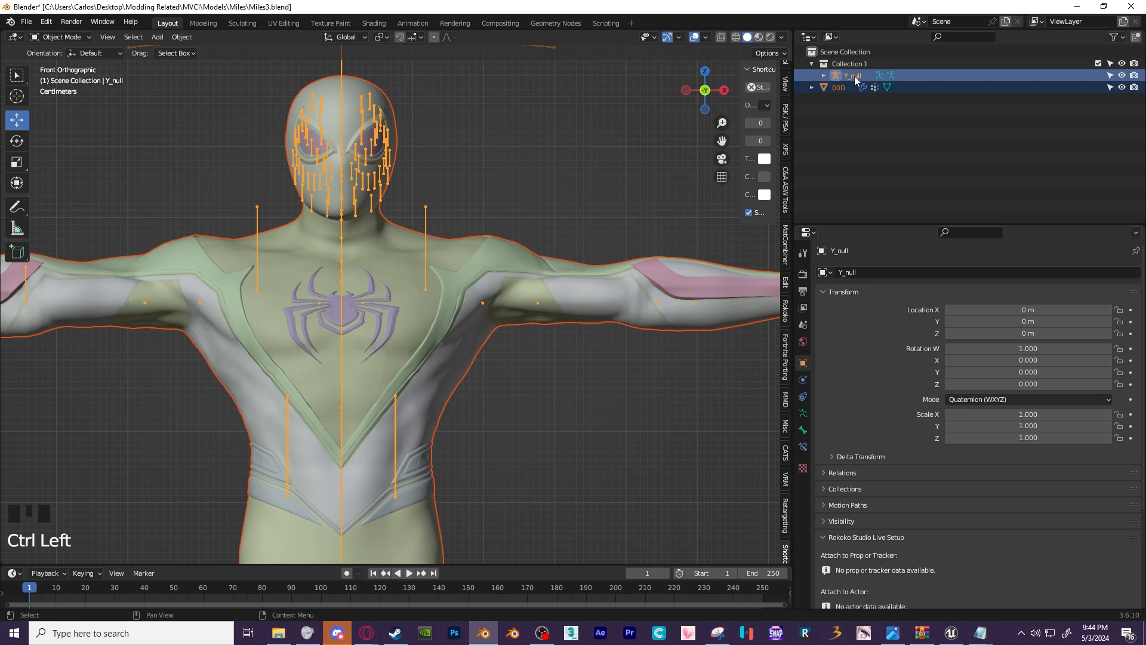
right_click(568, 171)
mouse_move(572, 178)
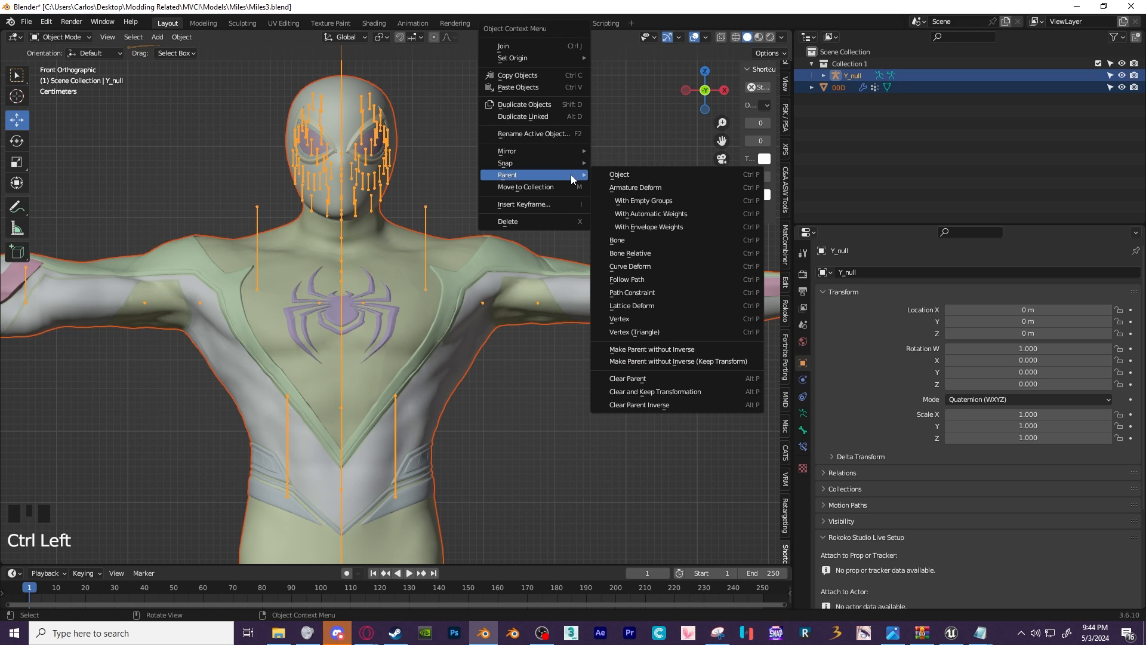
click(664, 202)
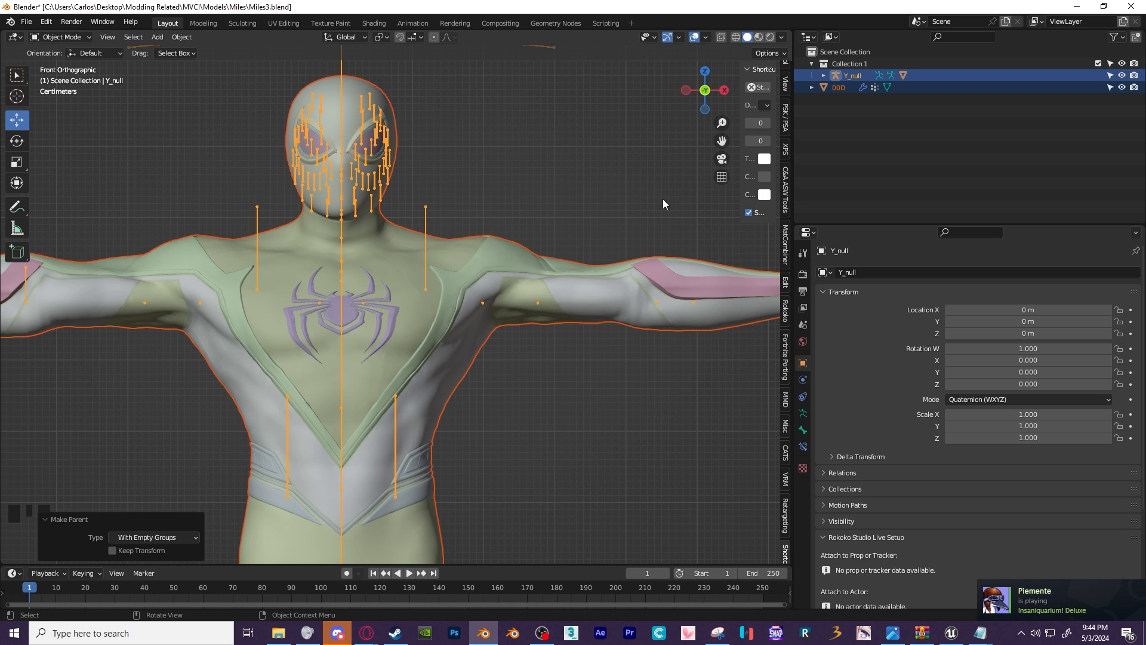
Inspect the parenting of Y_null and 00D in the scene hierarchy.
click(857, 162)
drag(841, 136, 852, 64)
click(889, 170)
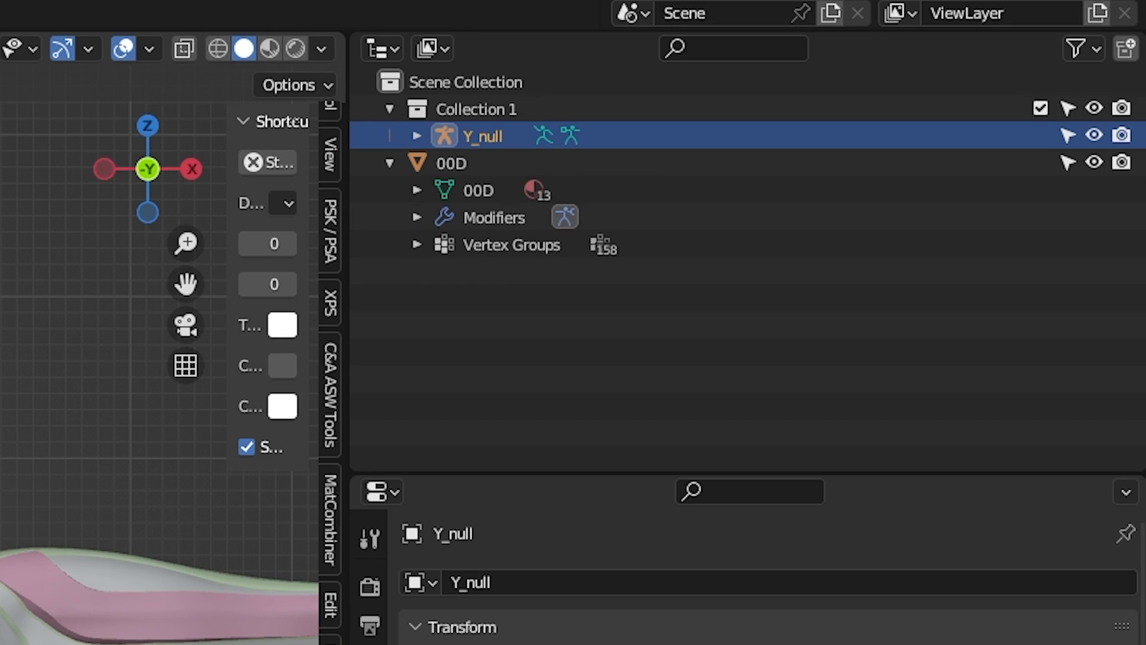
click(550, 348)
click(423, 130)
click(418, 136)
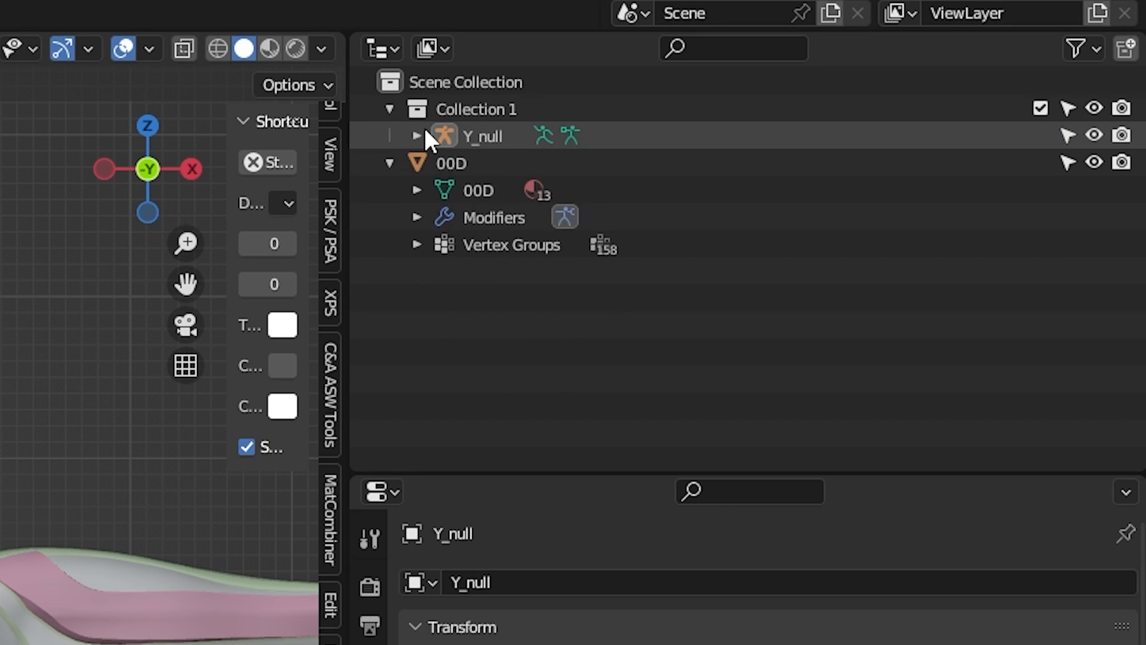
click(389, 164)
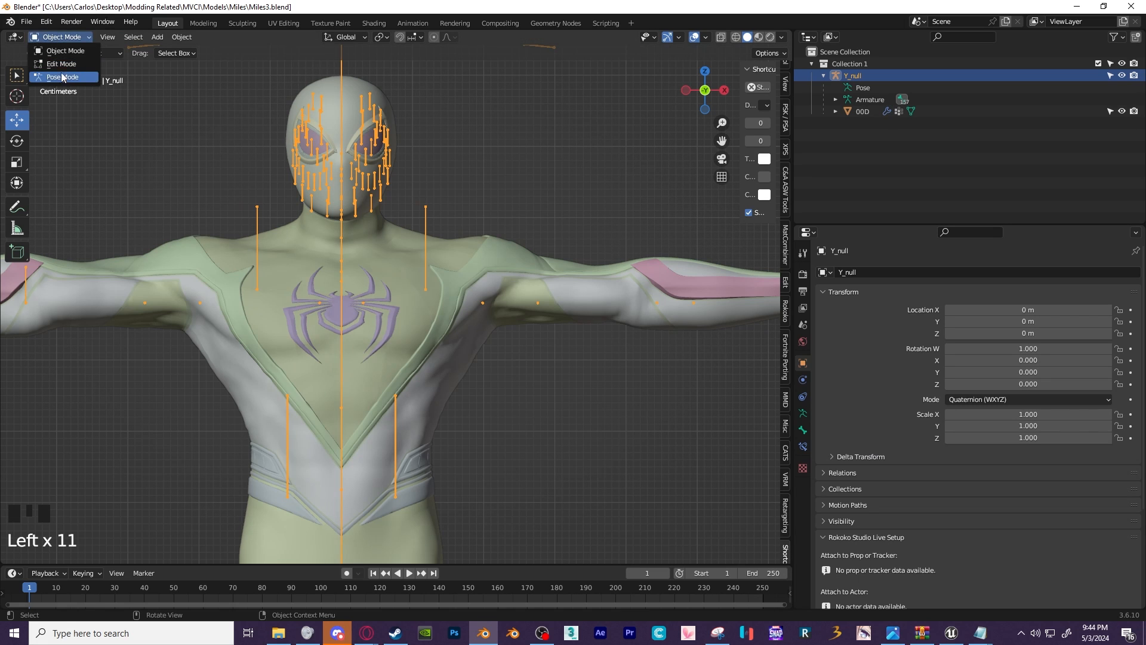
Test-rotate the bone above the left side of the chest by 37° in Pose Mode, and undo the rotation.
key(Left)
click(426, 248)
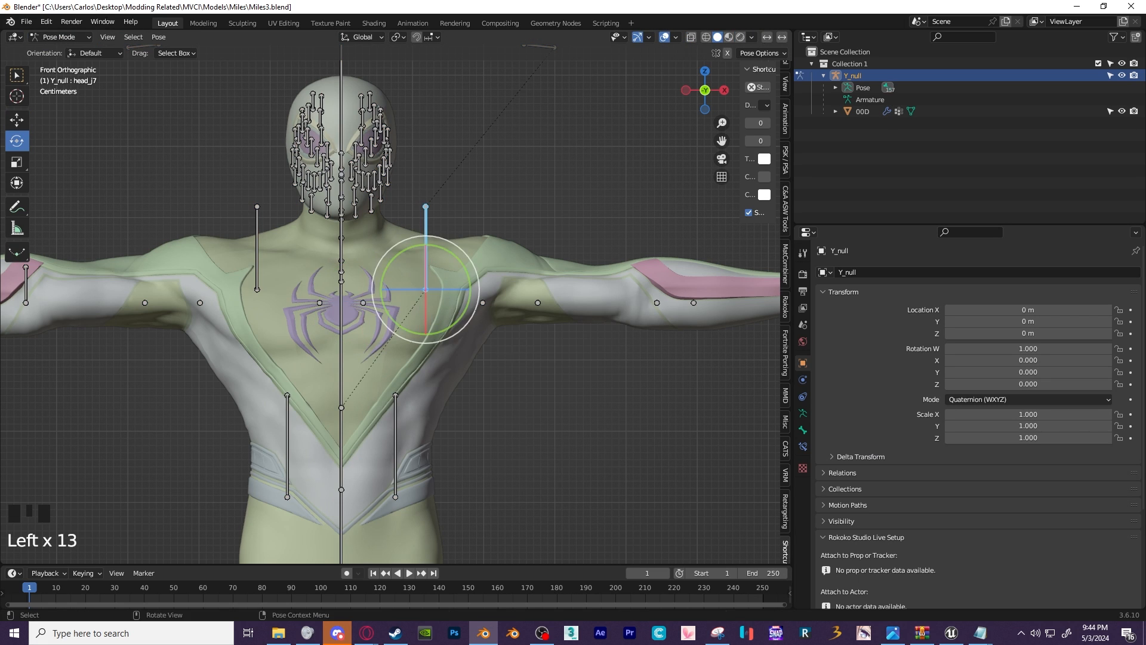
key(r)
click(519, 284)
key(r)
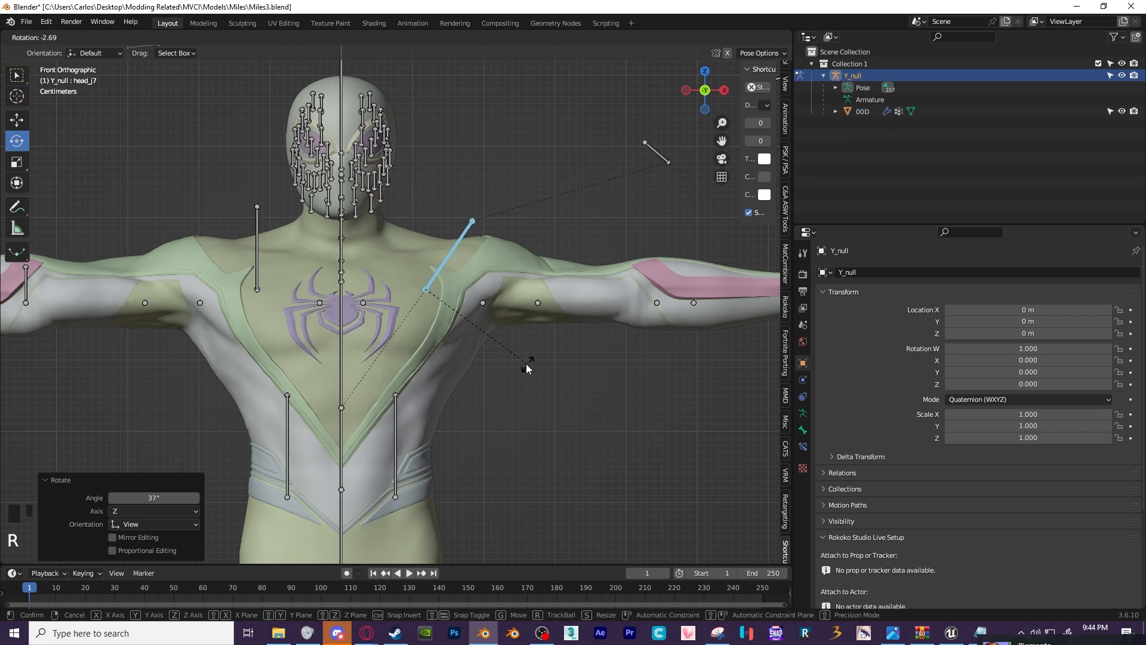
right_click(537, 375)
key(ctrl+z)
Test-rotate the left upper arm bone to check that the mesh follows the rig, and cancel the rotation.
click(470, 304)
click(479, 302)
key(r)
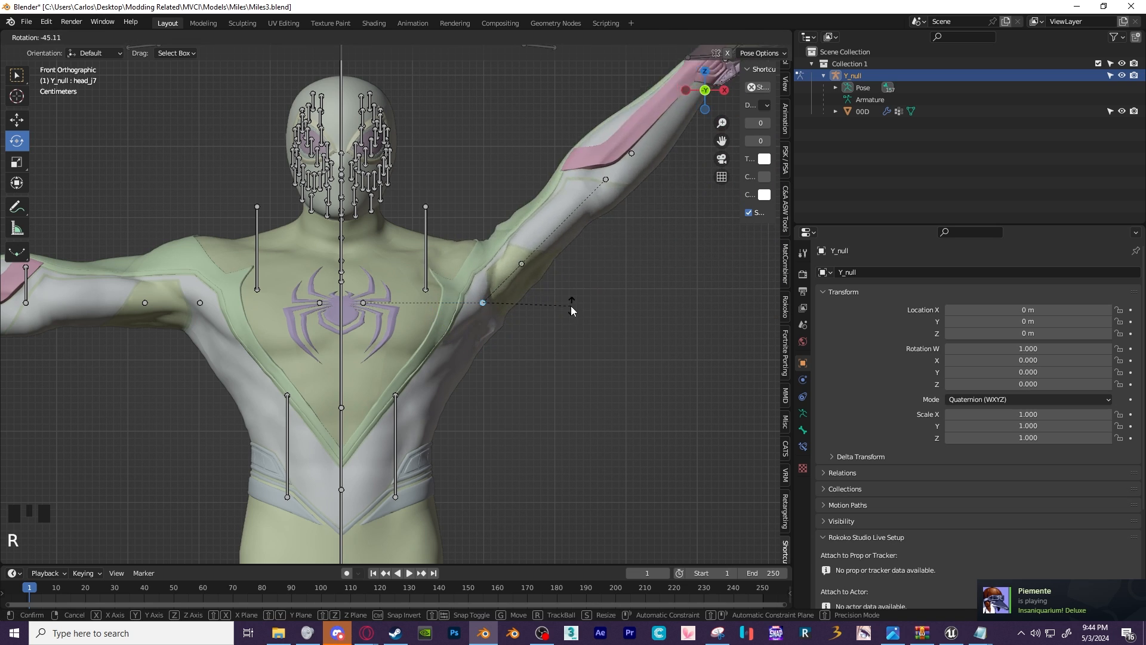
right_click(579, 320)
Select both the Y_null armature and the 00D mesh in Object Mode.
drag(223, 149, 601, 549)
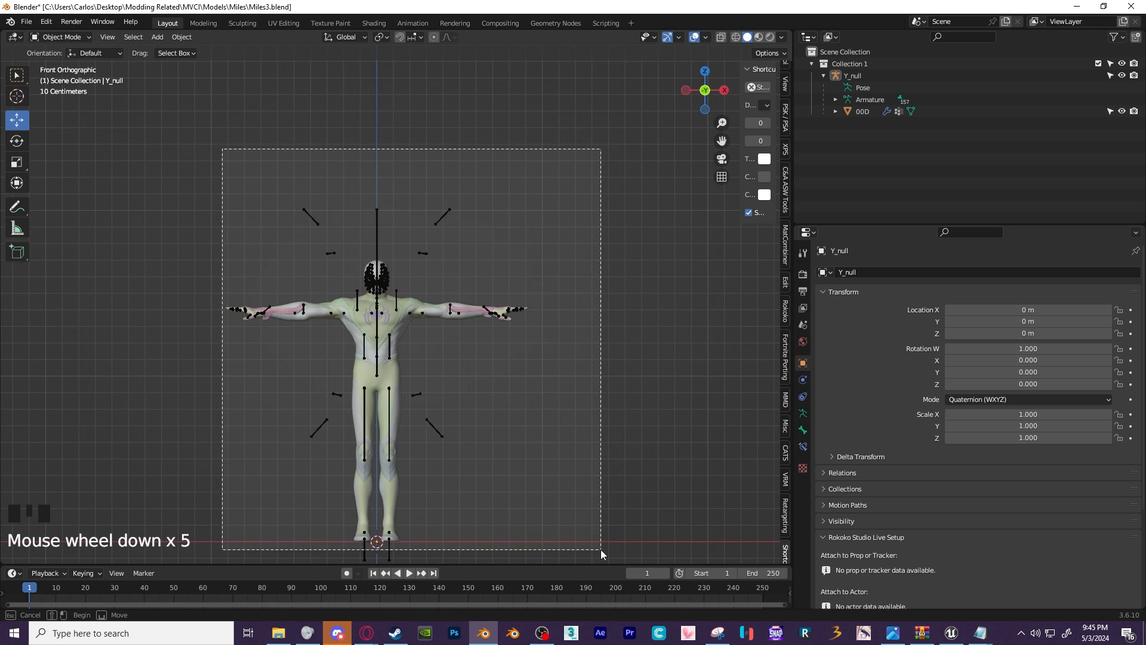
scroll(493, 378, up, 4)
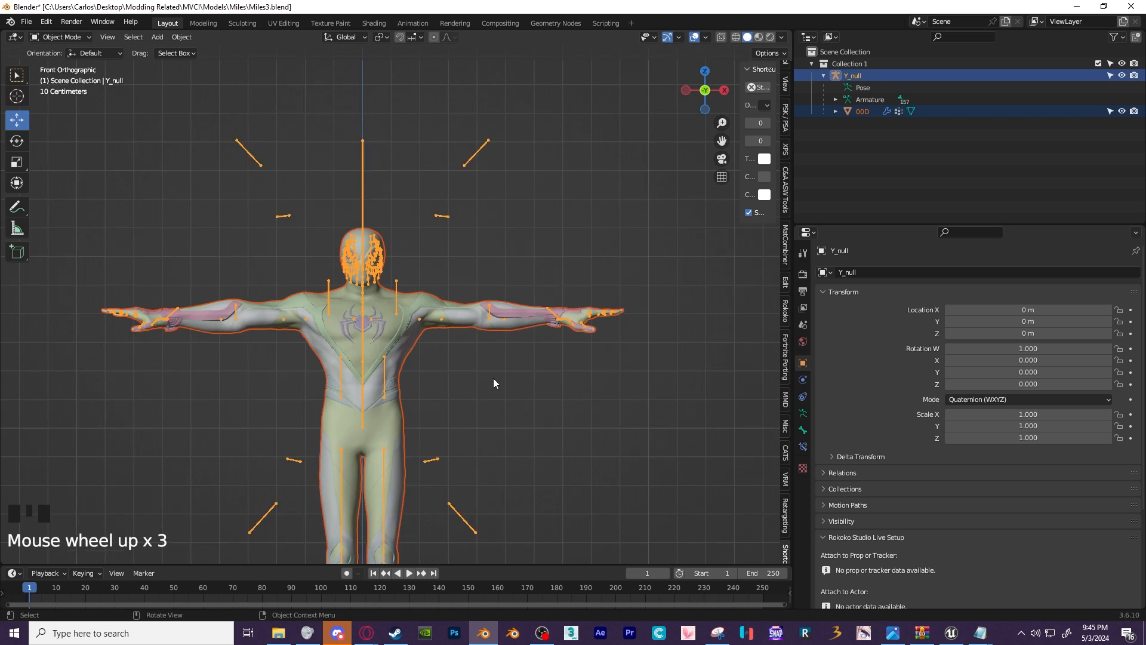
click(581, 257)
key(a)
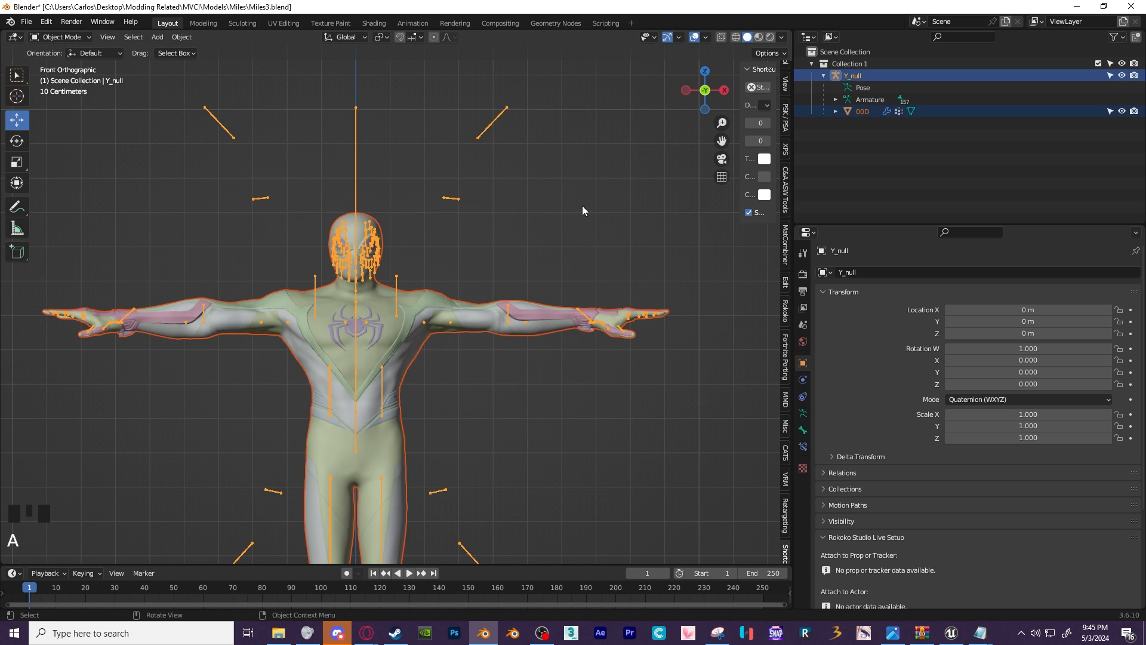
Start an FBX export limited to the selected objects, with only the Armature and Mesh object types included.
click(27, 22)
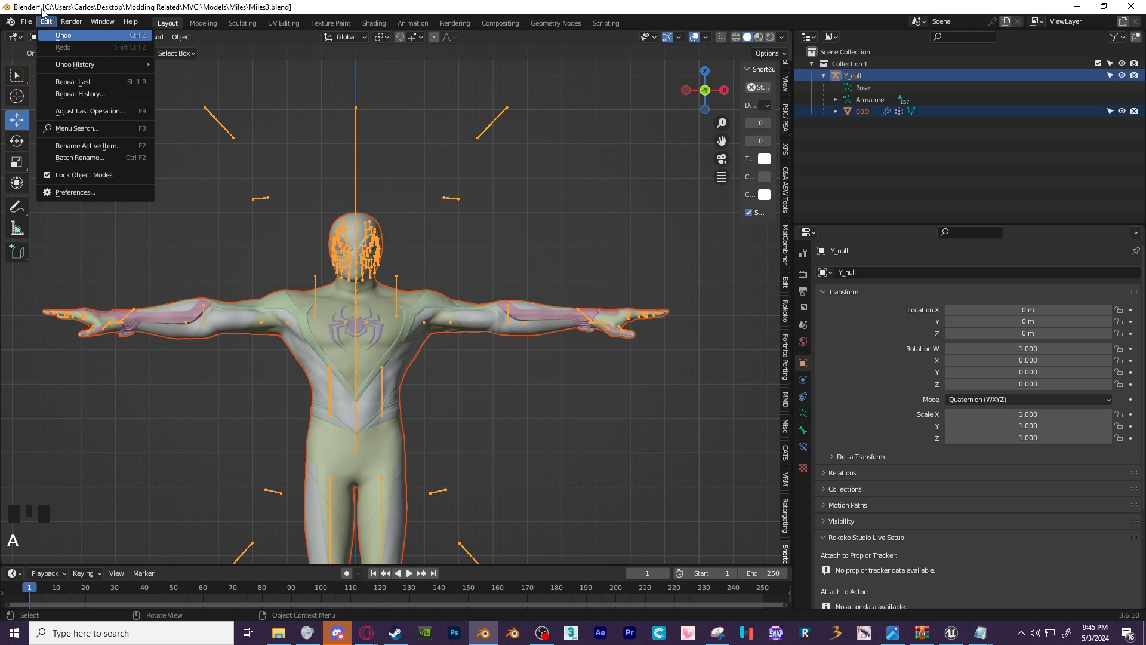
click(22, 22)
click(23, 22)
mouse_move(59, 203)
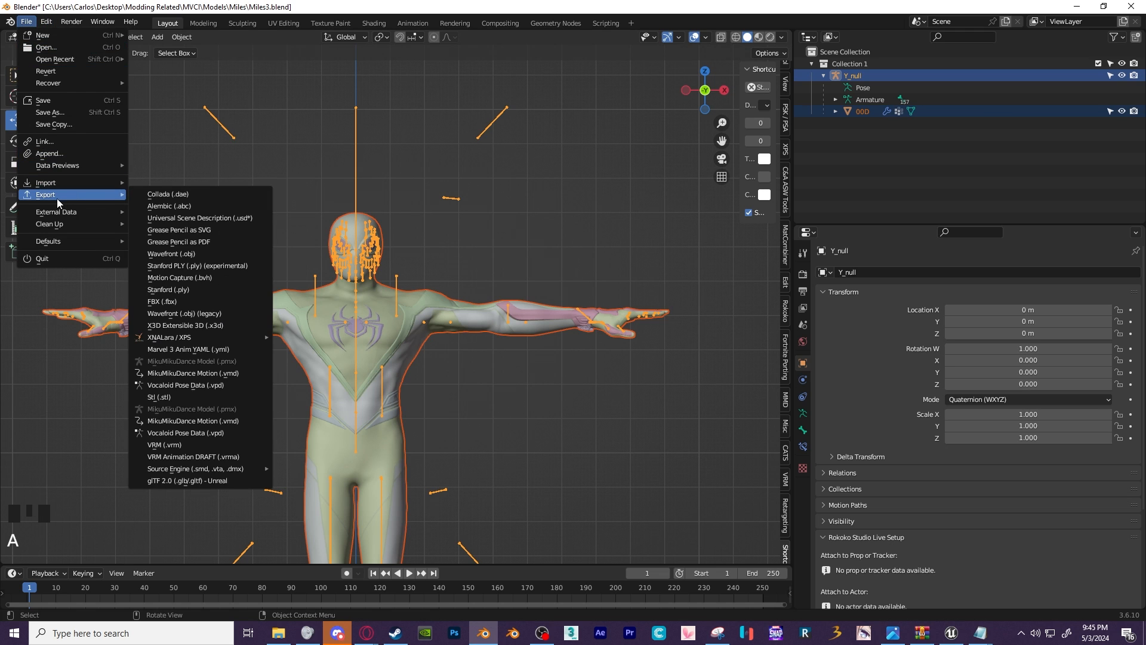
click(162, 301)
click(1019, 224)
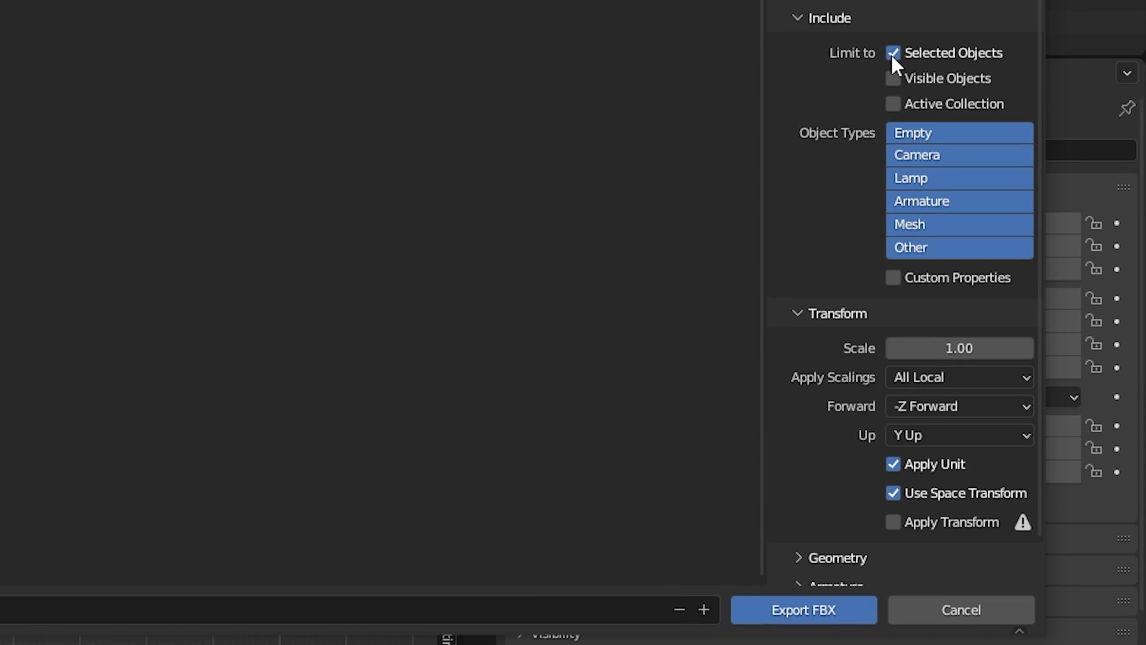
click(931, 203)
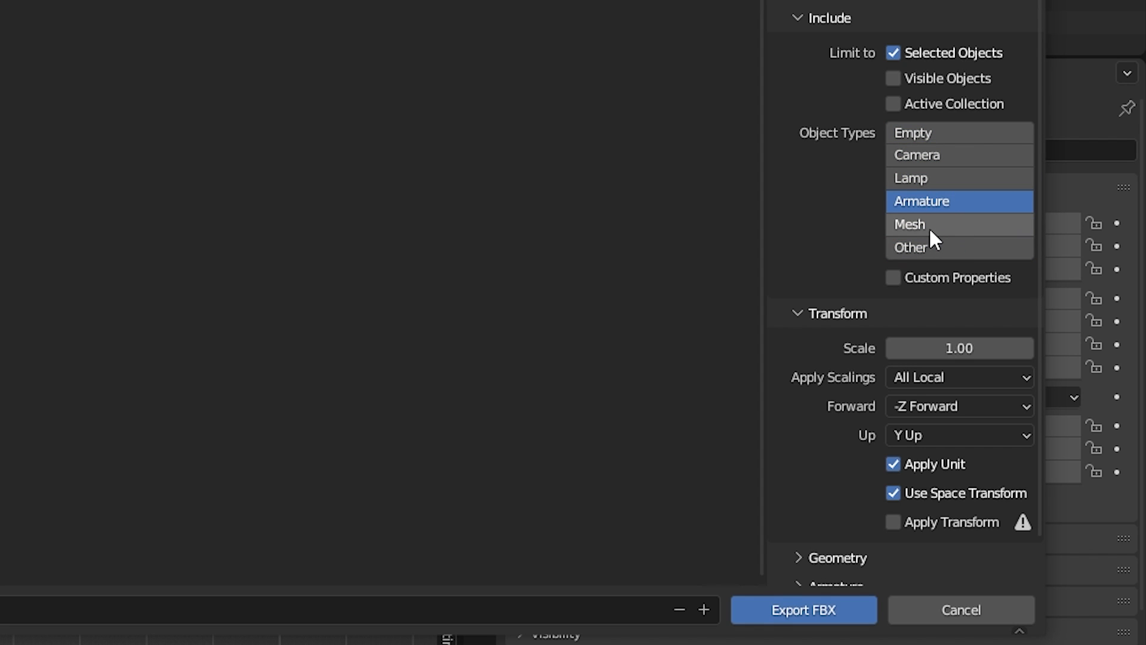
shift+click(931, 225)
scroll(815, 576, down, 2)
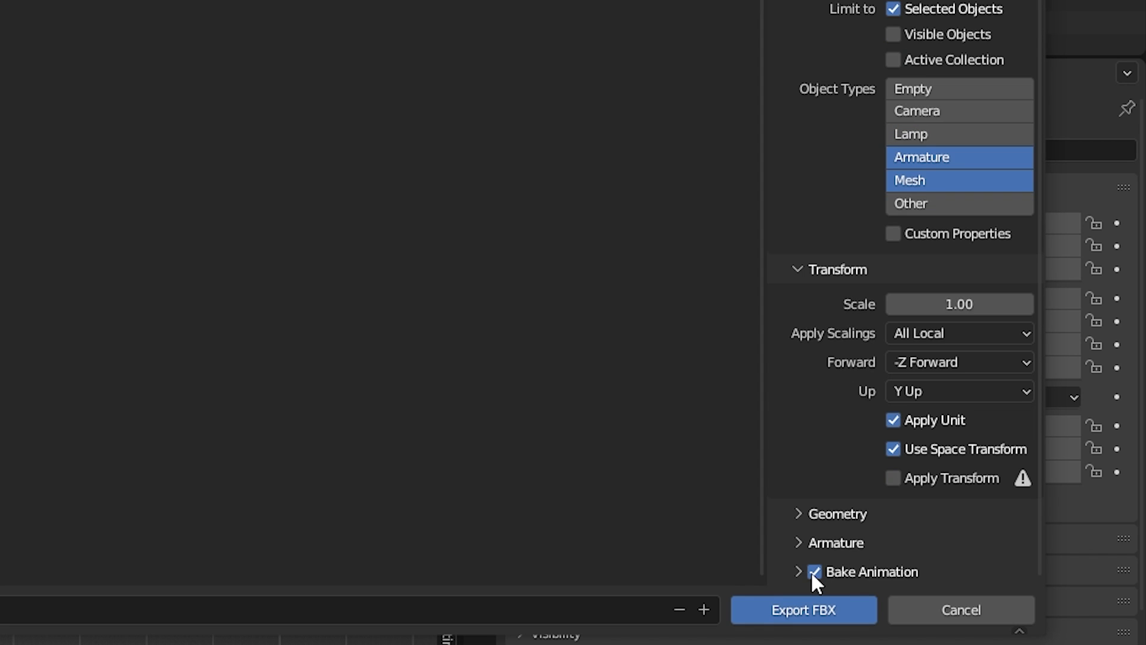
Set the export's geometry smoothing to Face and export the FBX file.
click(805, 537)
scroll(806, 533, down, 7)
click(969, 347)
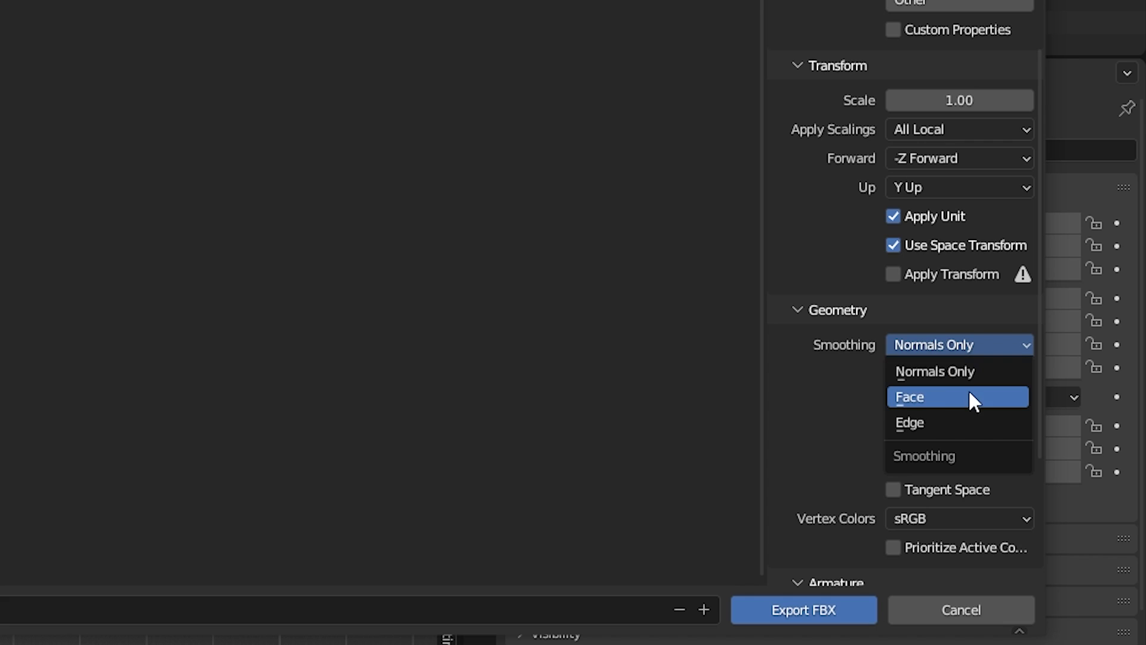
click(916, 394)
click(804, 610)
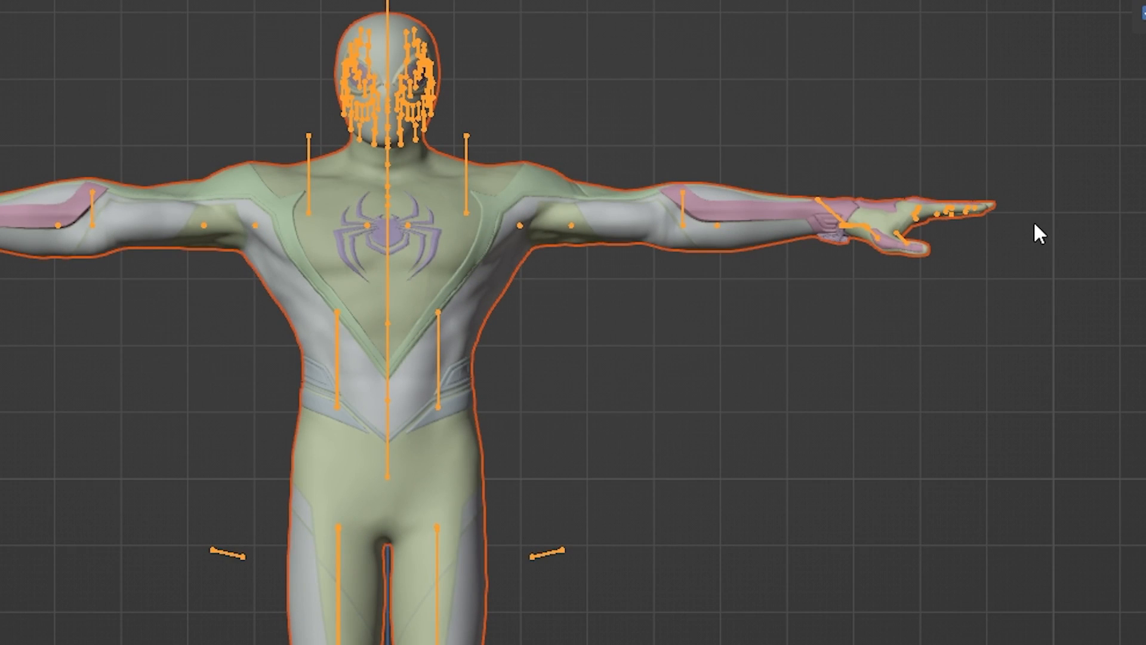
scroll(953, 179, down, 2)
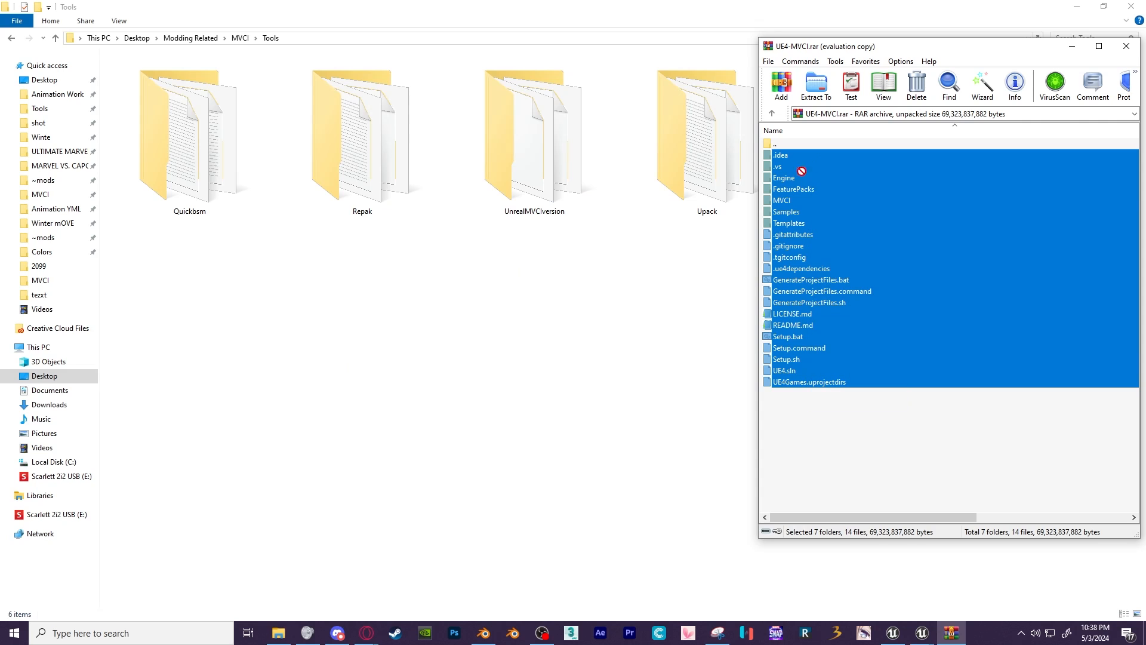
Close the UE4-MVCI.rar archive and look through the Win64 folder under UnrealMVCIversion, Engine, Binaries.
drag(794, 167, 806, 188)
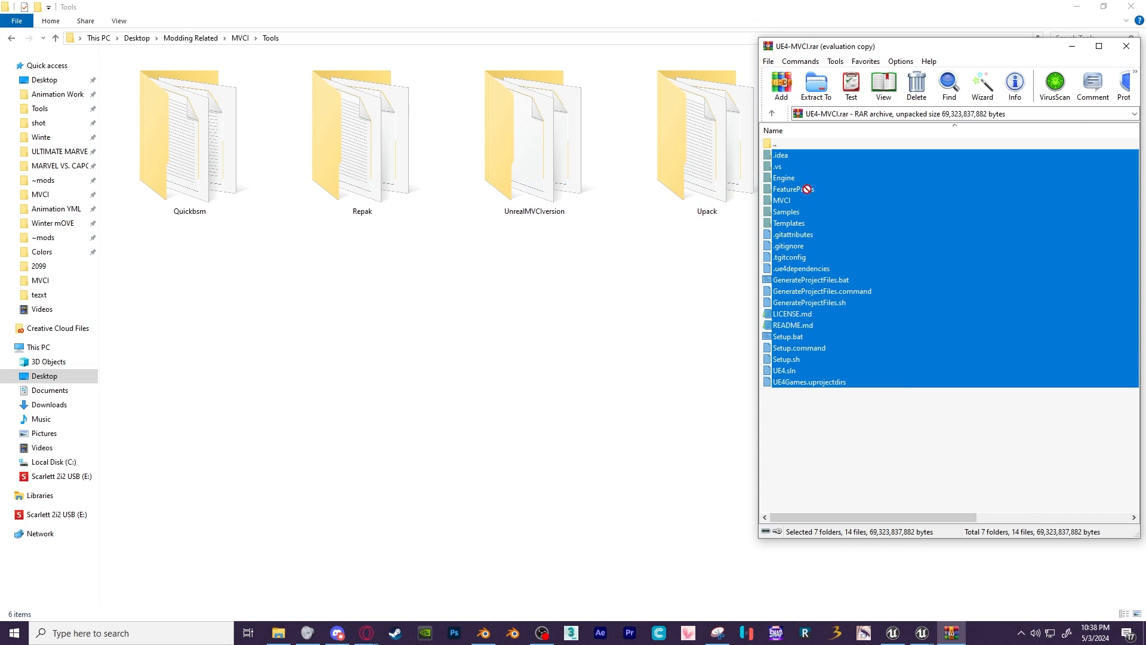
click(1128, 47)
double_click(501, 150)
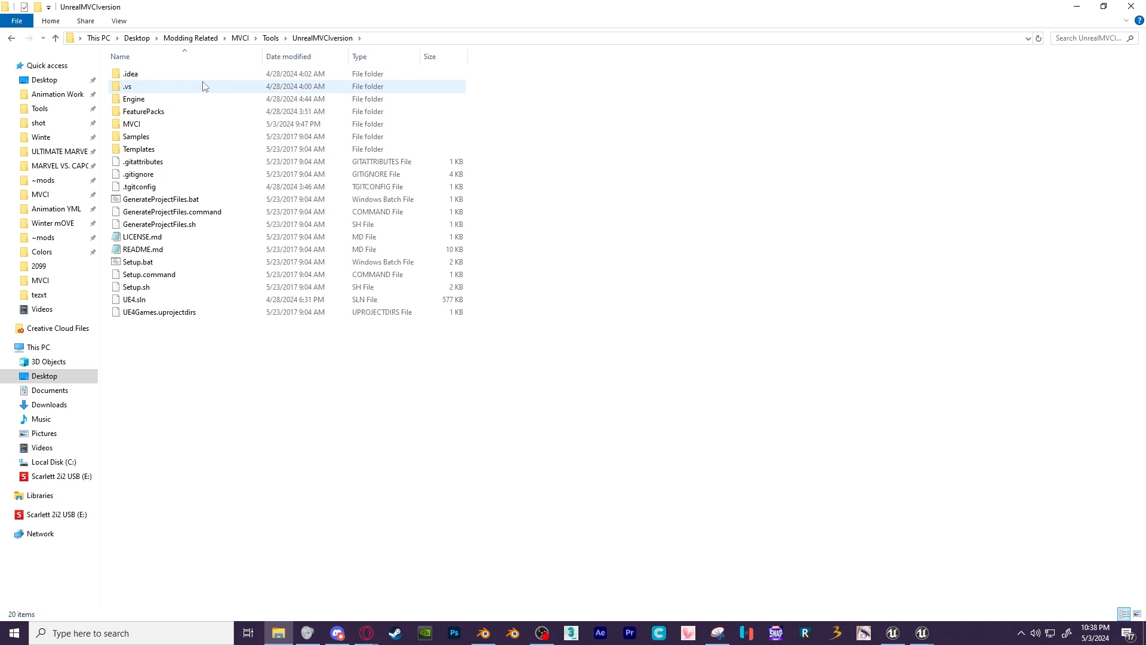
double_click(136, 100)
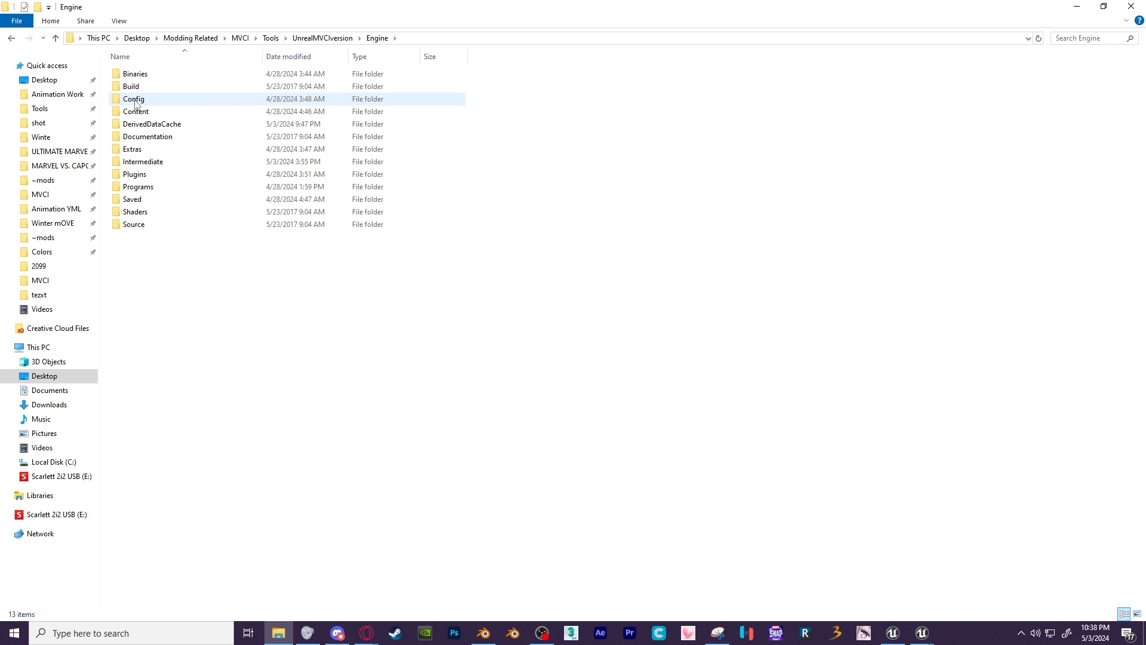
double_click(142, 78)
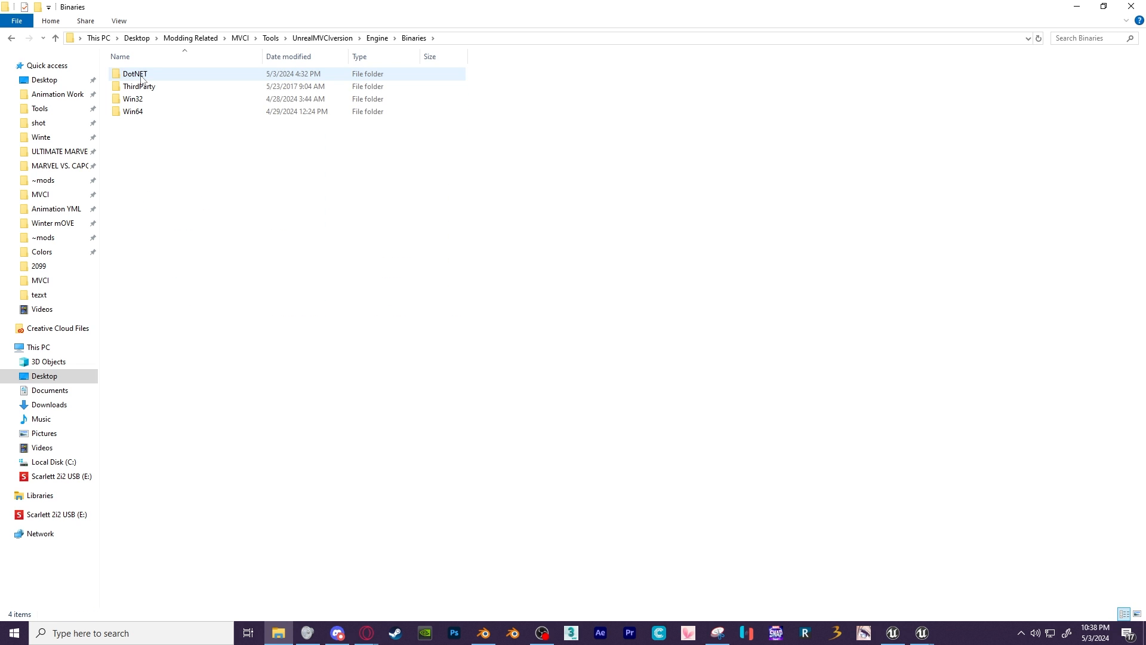
double_click(133, 111)
scroll(235, 301, down, 18)
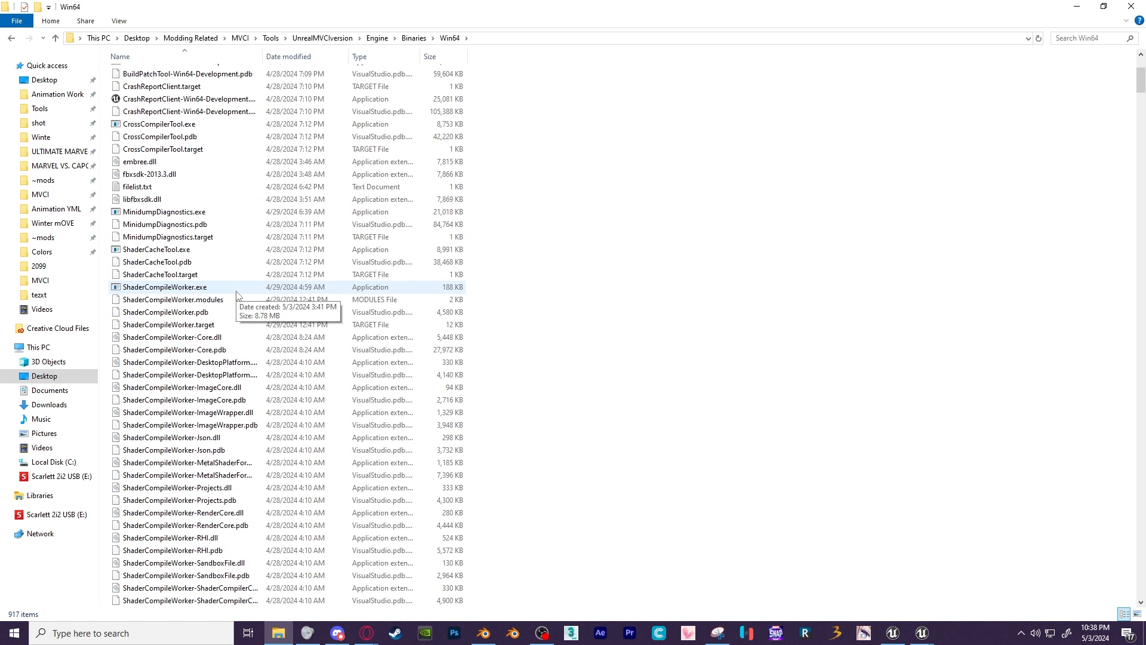
scroll(235, 305, down, 7)
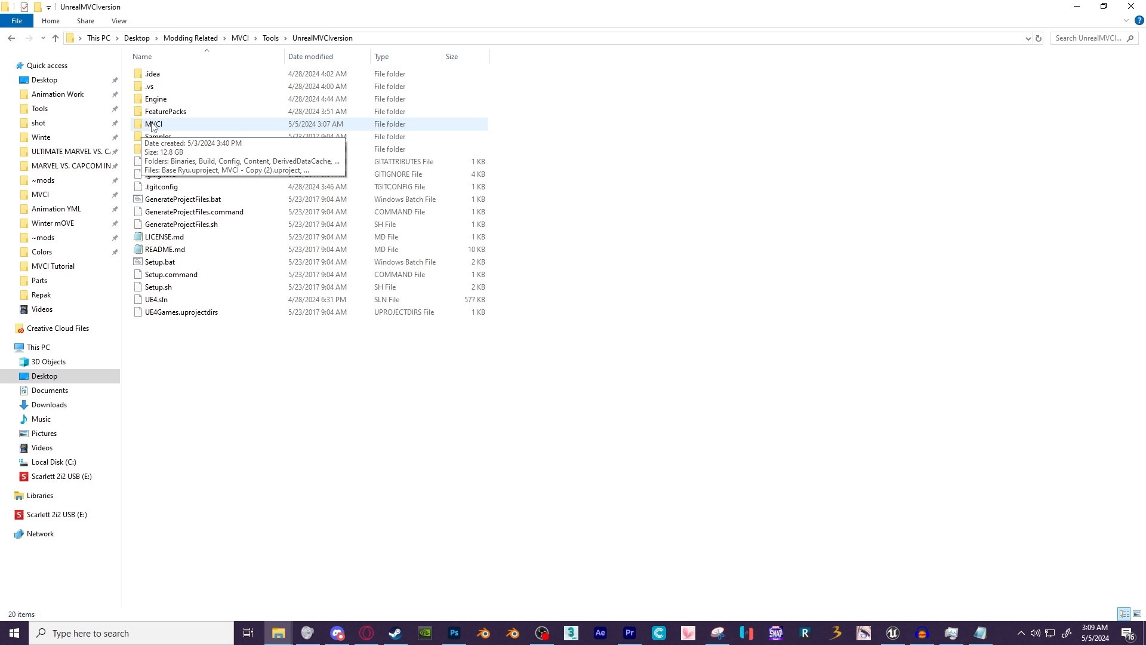
Open the MVCI project folder in UnrealMVCIversion, switch to the Unreal Editor and open the Chara content folder.
double_click(157, 124)
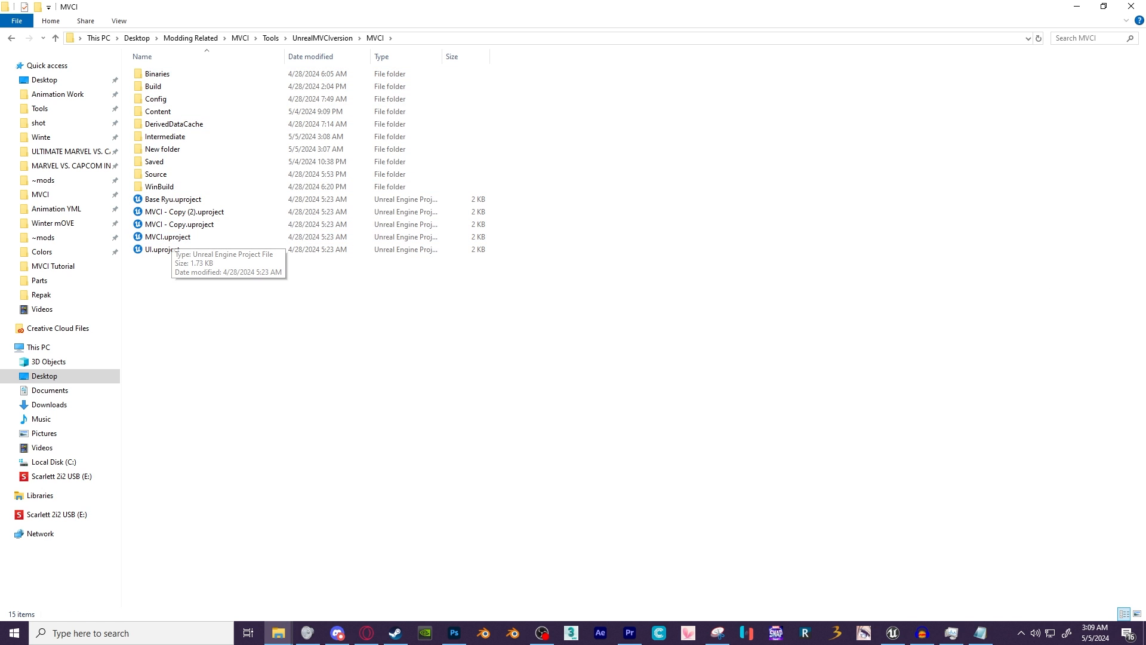
click(893, 634)
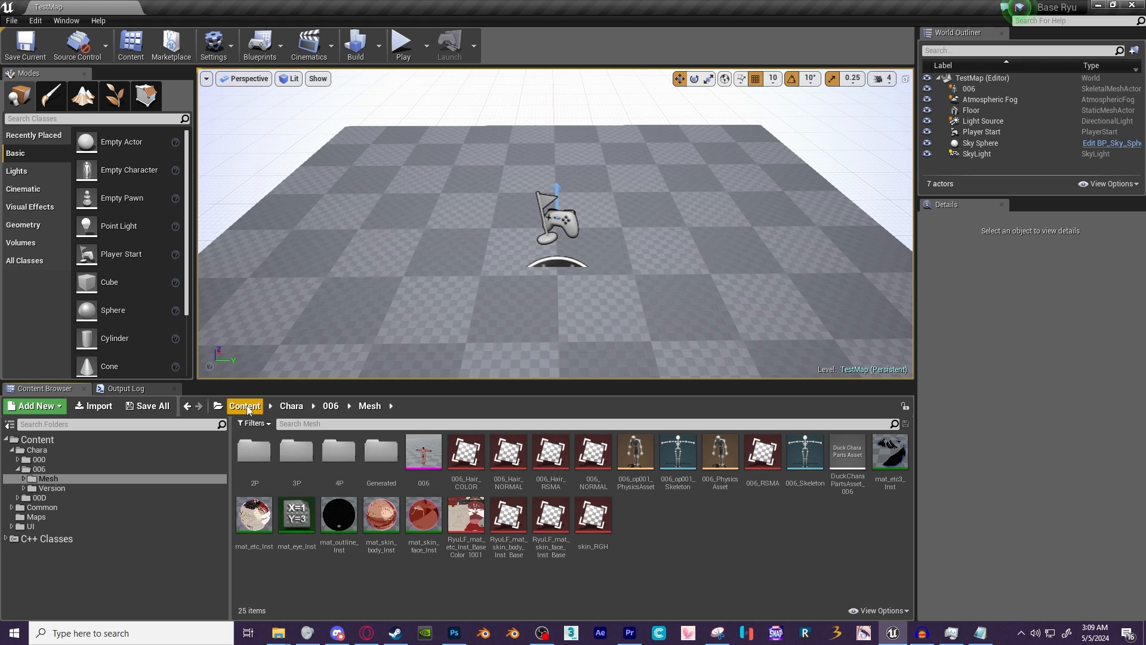
click(285, 405)
right_click(303, 474)
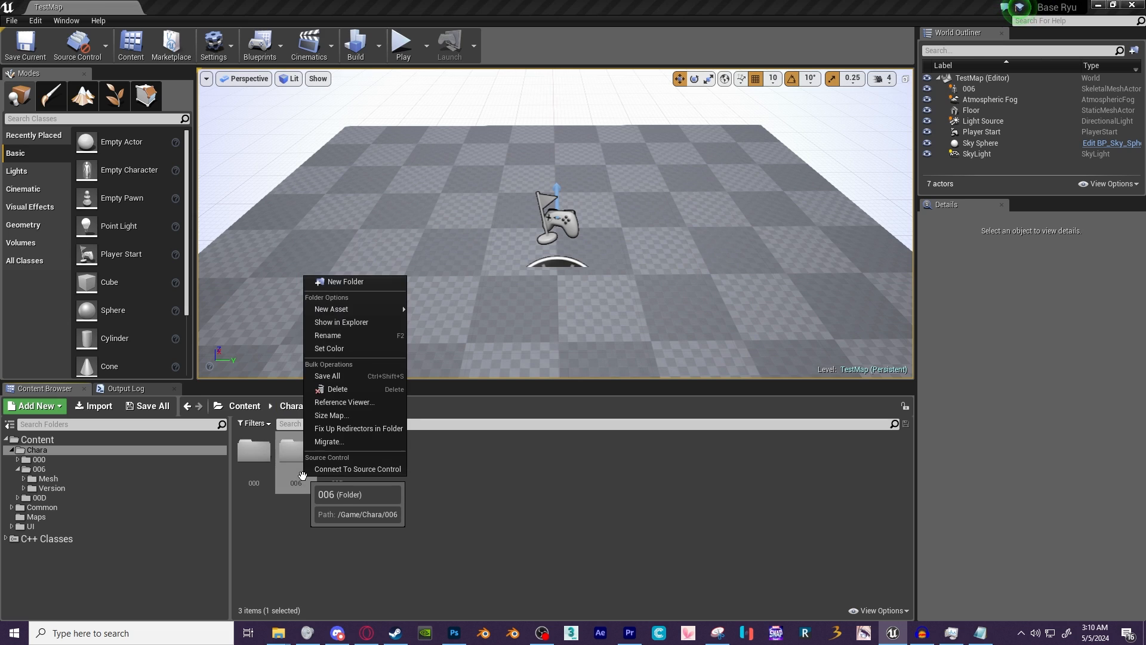
click(346, 387)
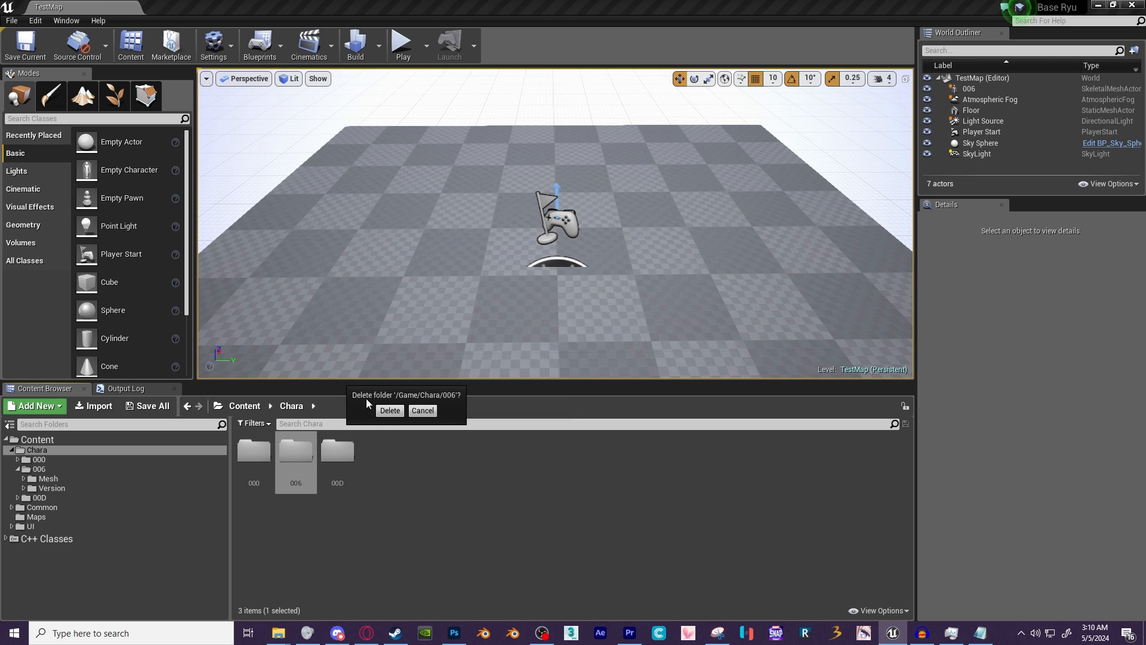
click(417, 508)
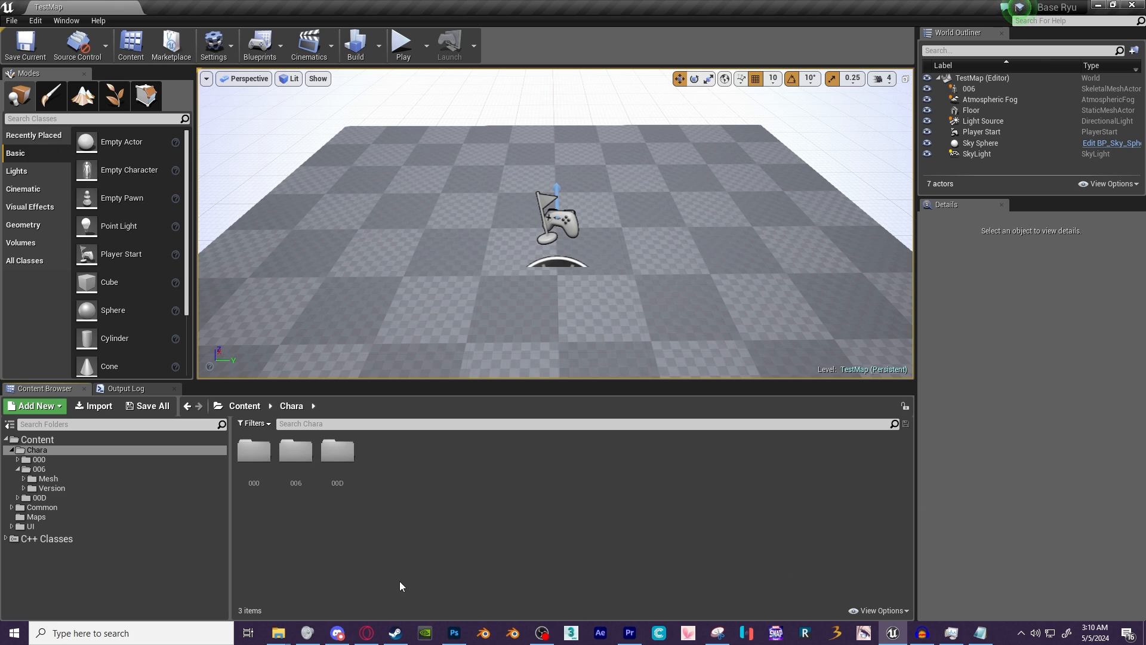
Open the Generated folder inside Chara, 00D, Mesh in the project content.
double_click(355, 484)
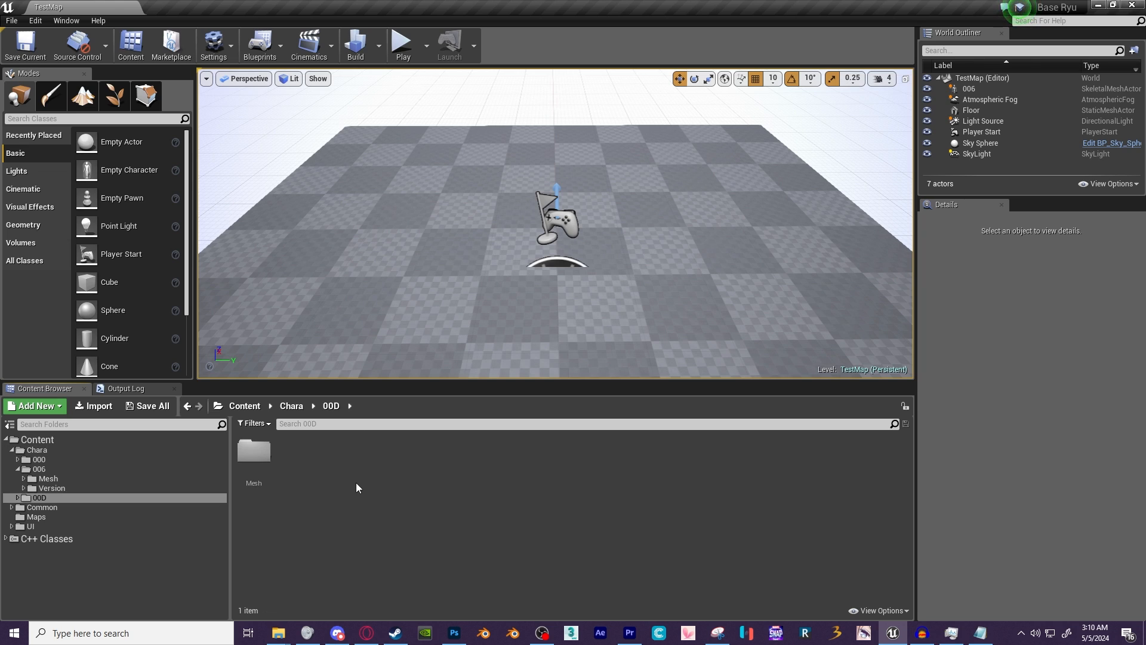
click(271, 481)
double_click(271, 481)
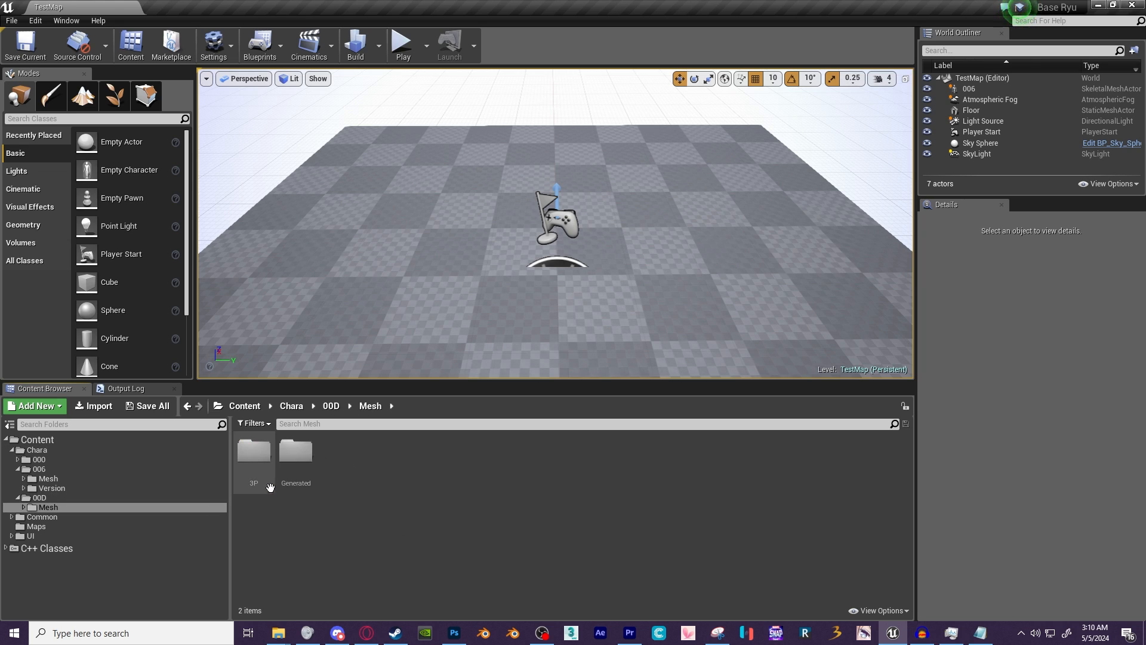
double_click(304, 484)
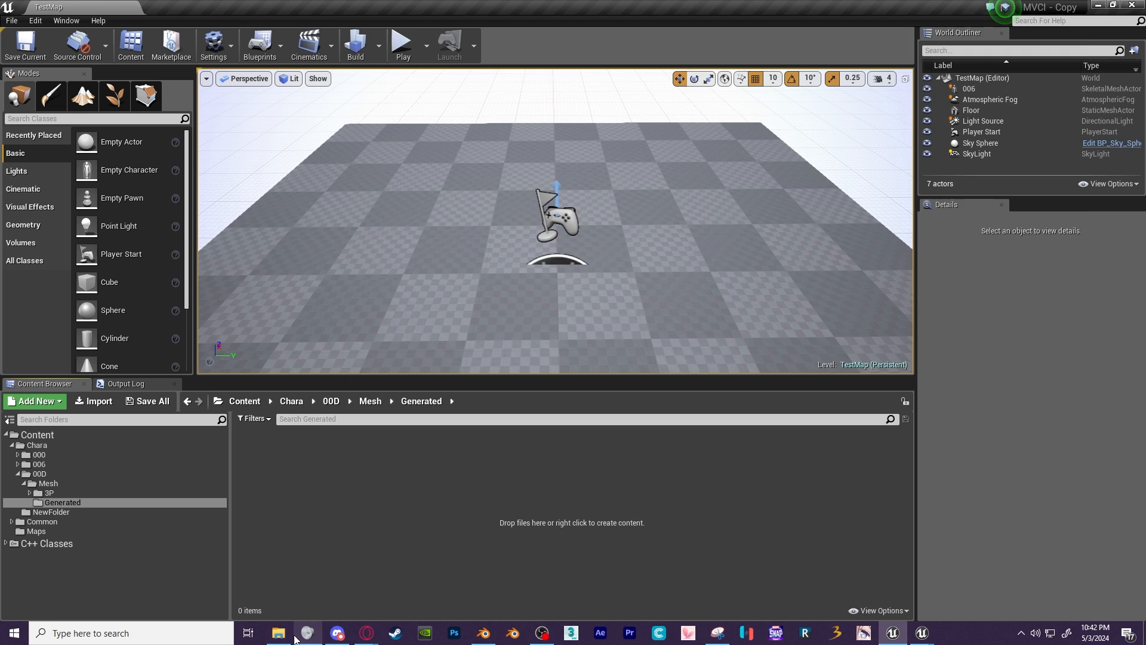
Bring 00D.fbx from the Miles models folder into the Generated content folder to start its import.
click(278, 633)
drag(588, 13, 864, 23)
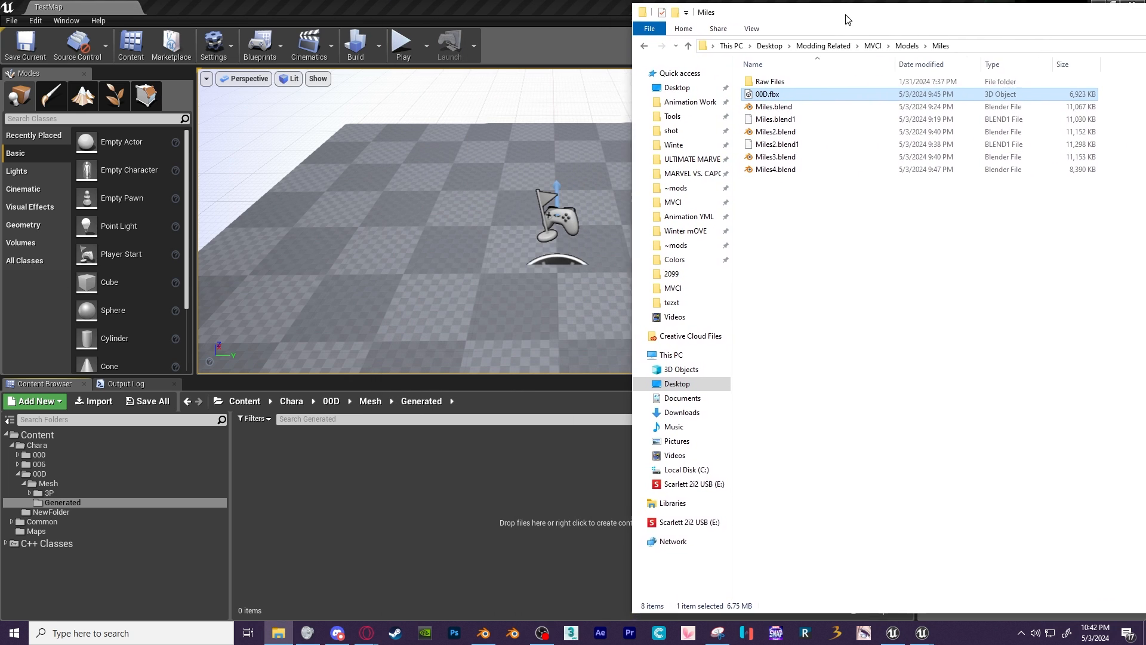
drag(785, 106, 539, 522)
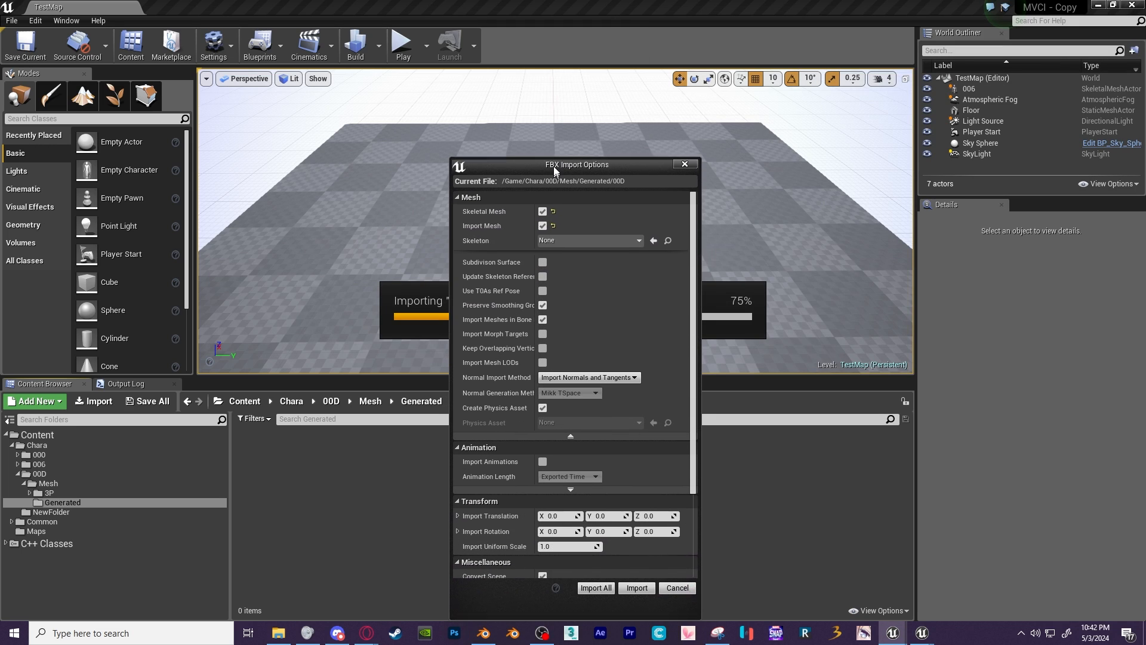
Review the FBX import options, keep the Import Normals and Tangents method, and import everything as a skeletal mesh.
drag(554, 166, 554, 114)
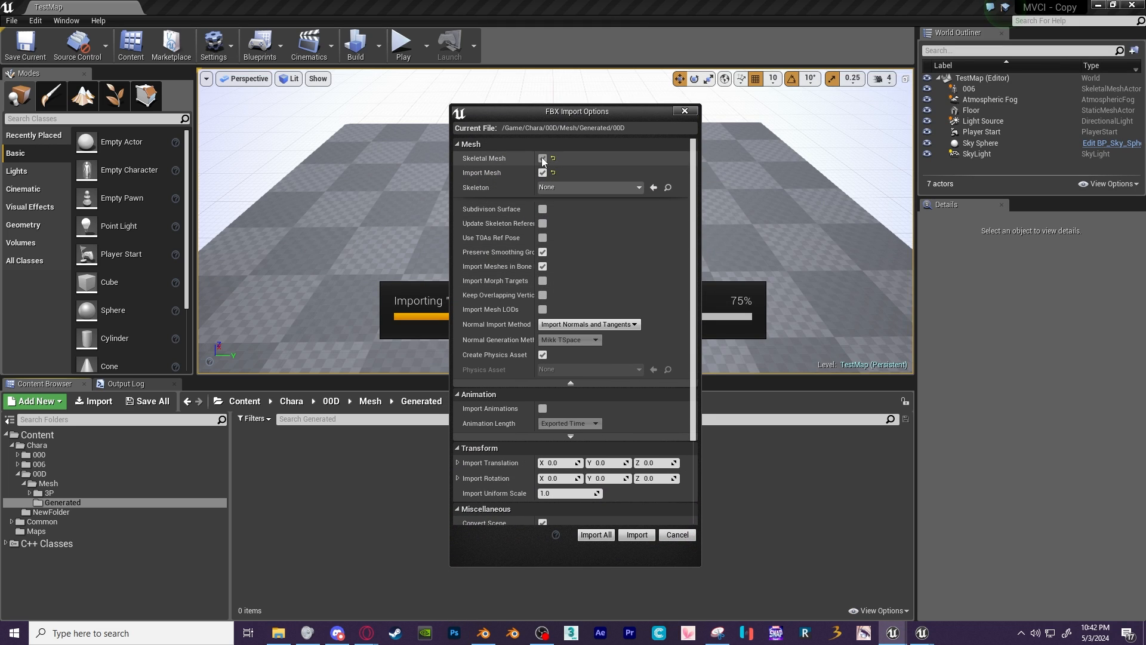
click(588, 326)
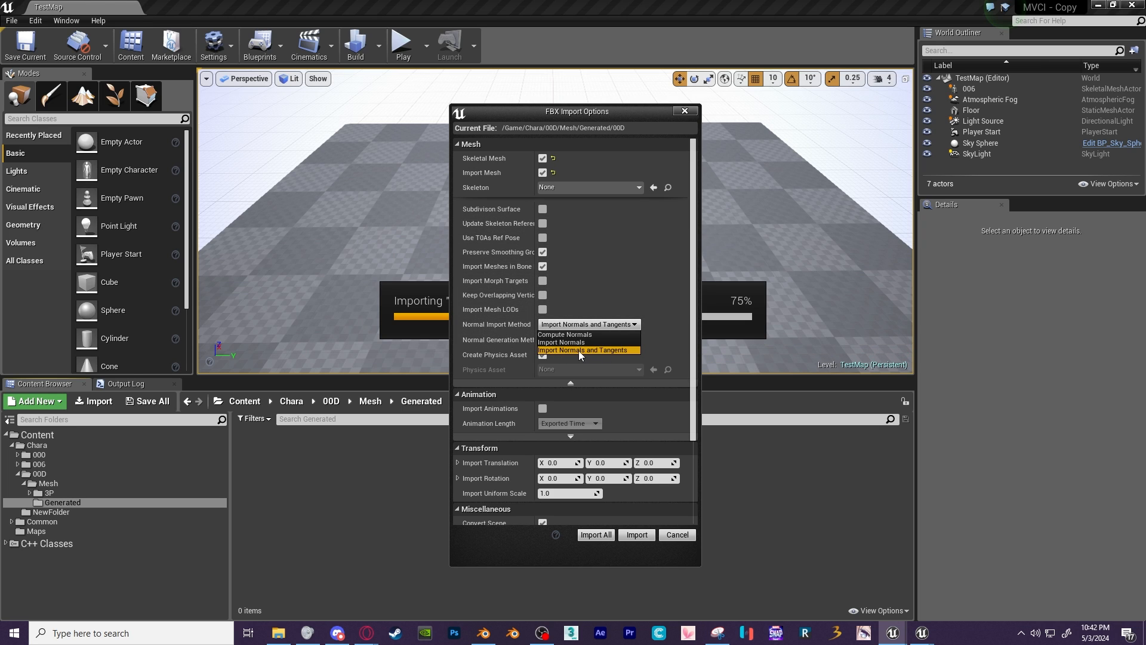
click(463, 360)
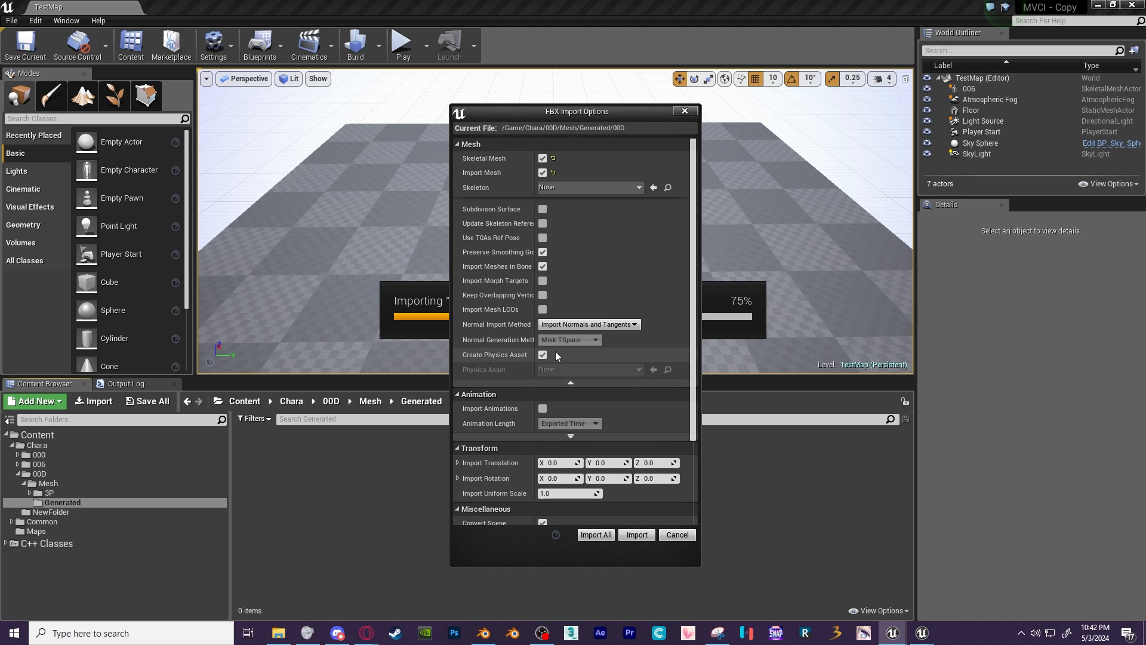
scroll(514, 380, down, 4)
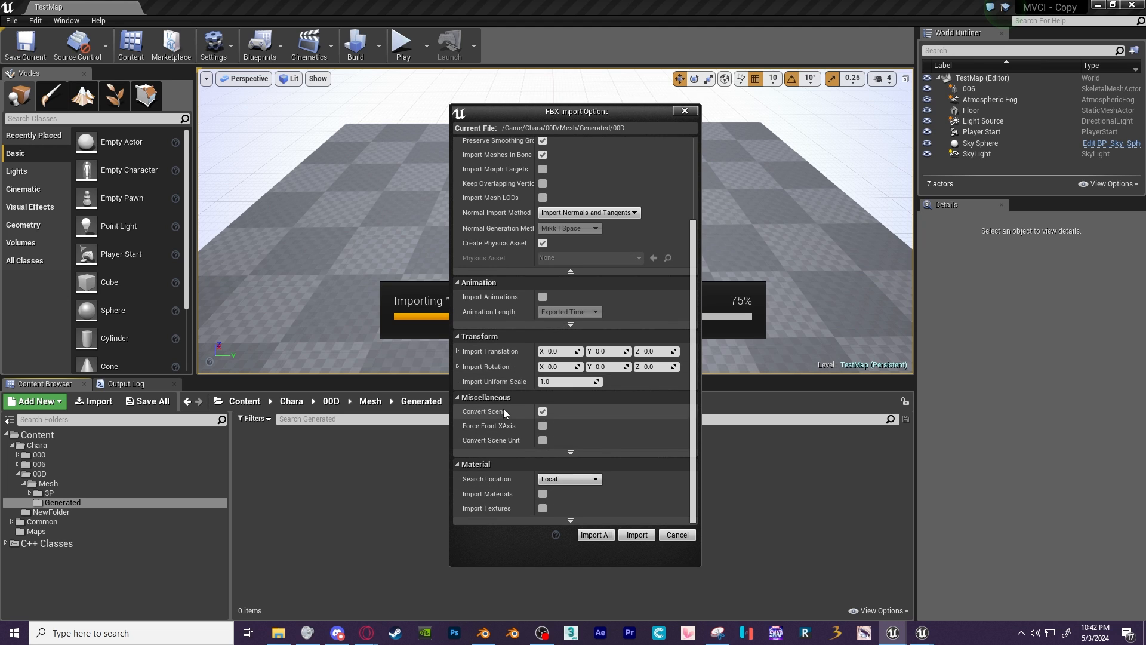
scroll(503, 409, down, 1)
click(595, 535)
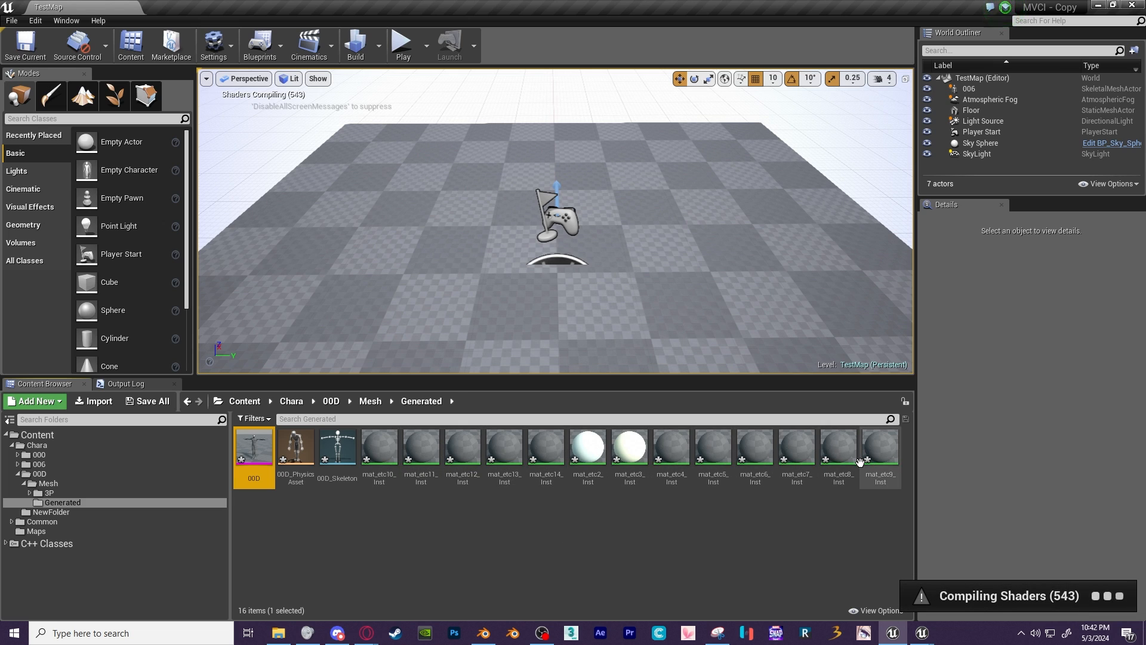
Move the 00D_PhysicsAsset and 00D_Skeleton assets from the Generated folder into the 00D Mesh folder.
click(295, 447)
ctrl+click(338, 447)
drag(337, 447, 60, 483)
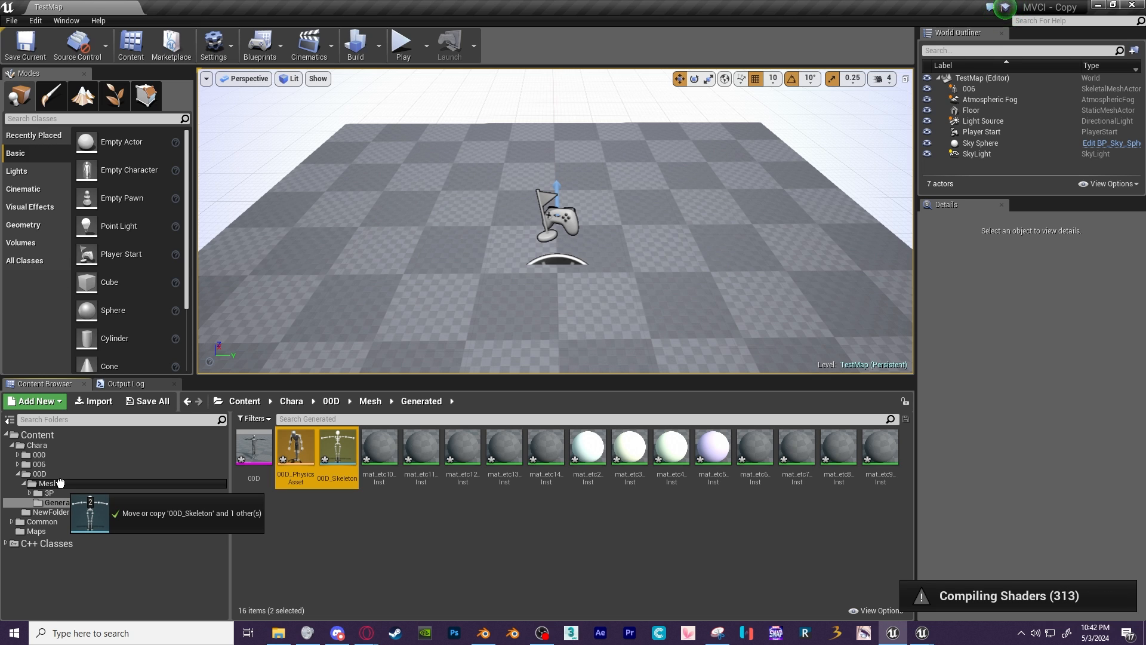
drag(61, 483, 60, 483)
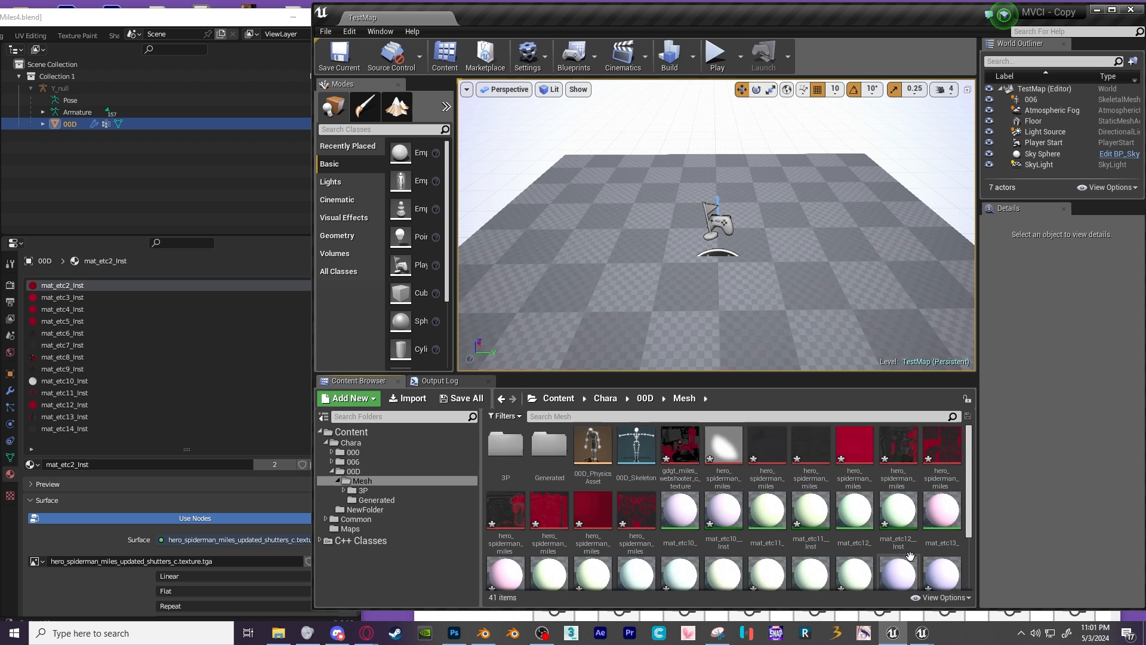
Open the mat_etc10_ material, remove its colour parameter node and reposition the main material node.
scroll(801, 539, down, 1)
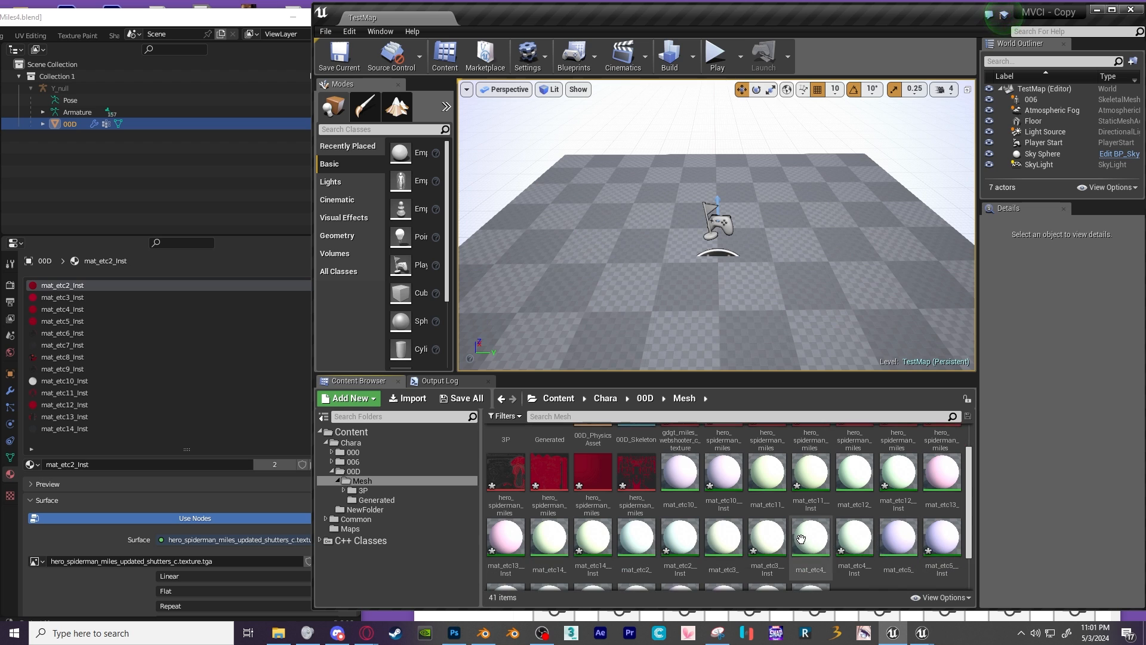
double_click(680, 473)
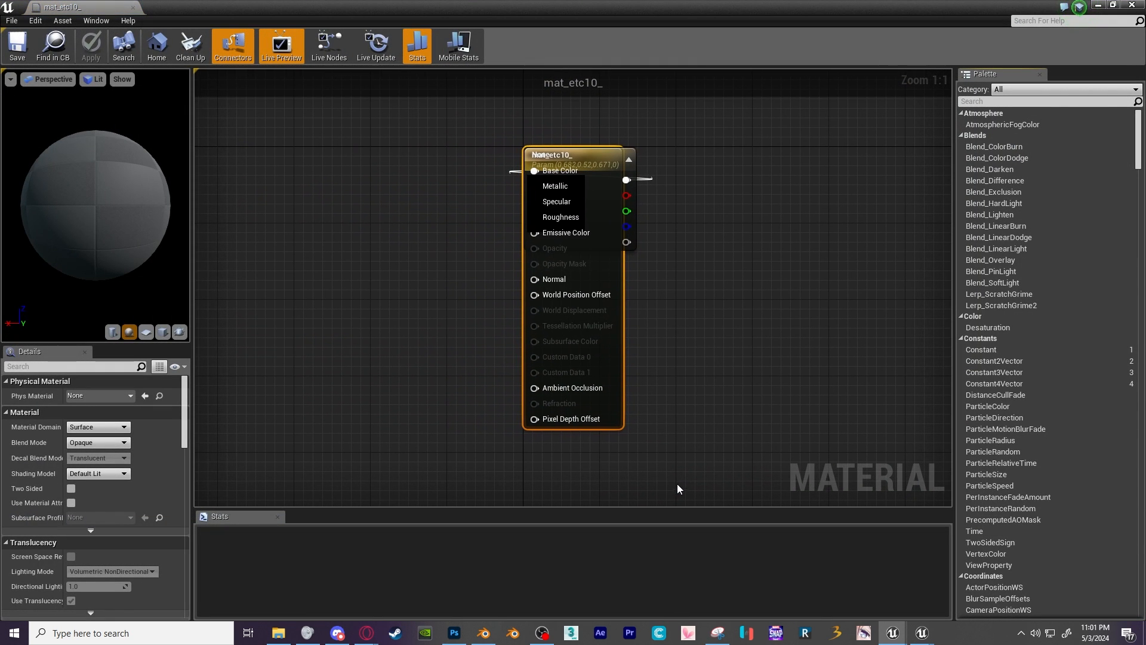
right_drag(618, 171, 727, 218)
drag(718, 208, 727, 246)
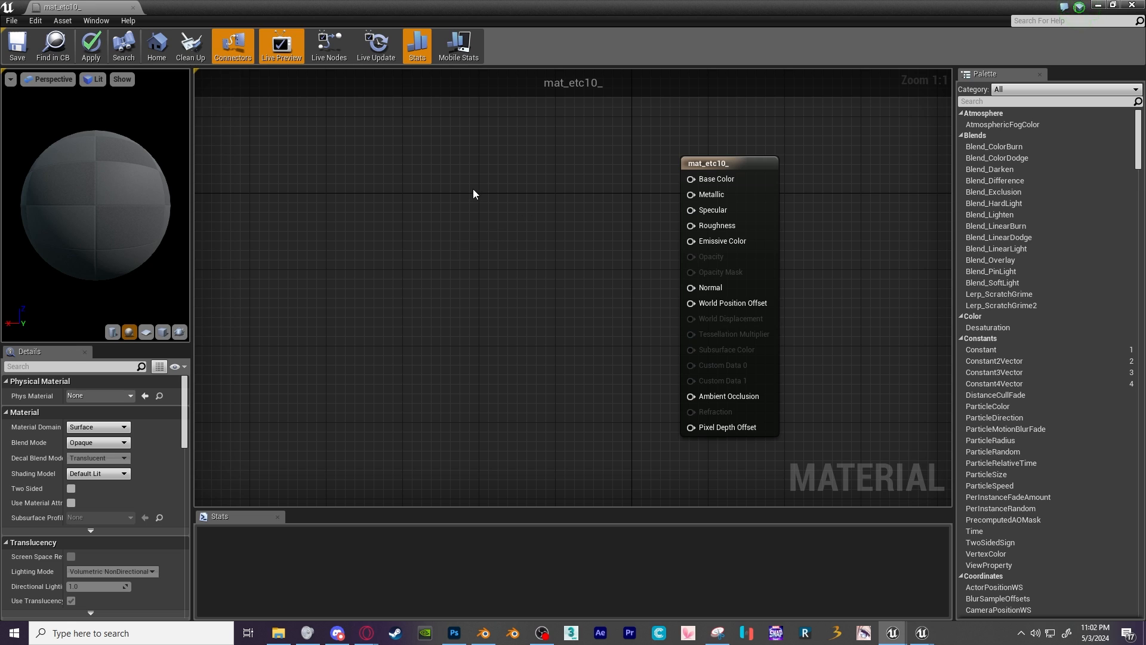
Add a TextureSampleParameter2D node to the mat_etc10_ material graph.
right_click(474, 189)
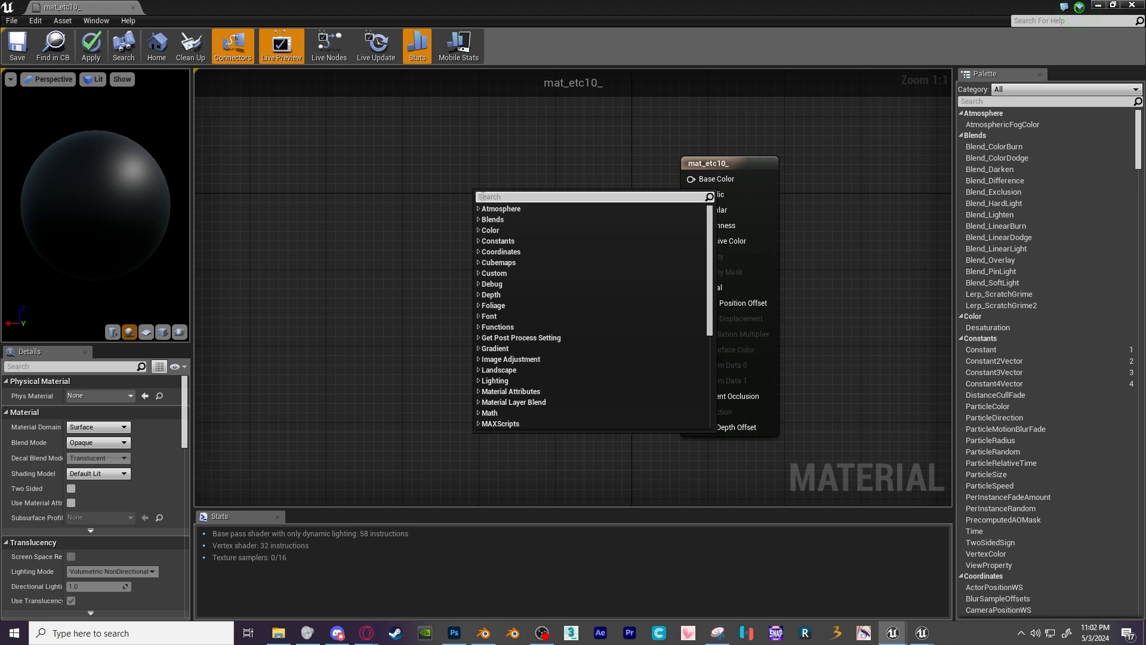
text(para)
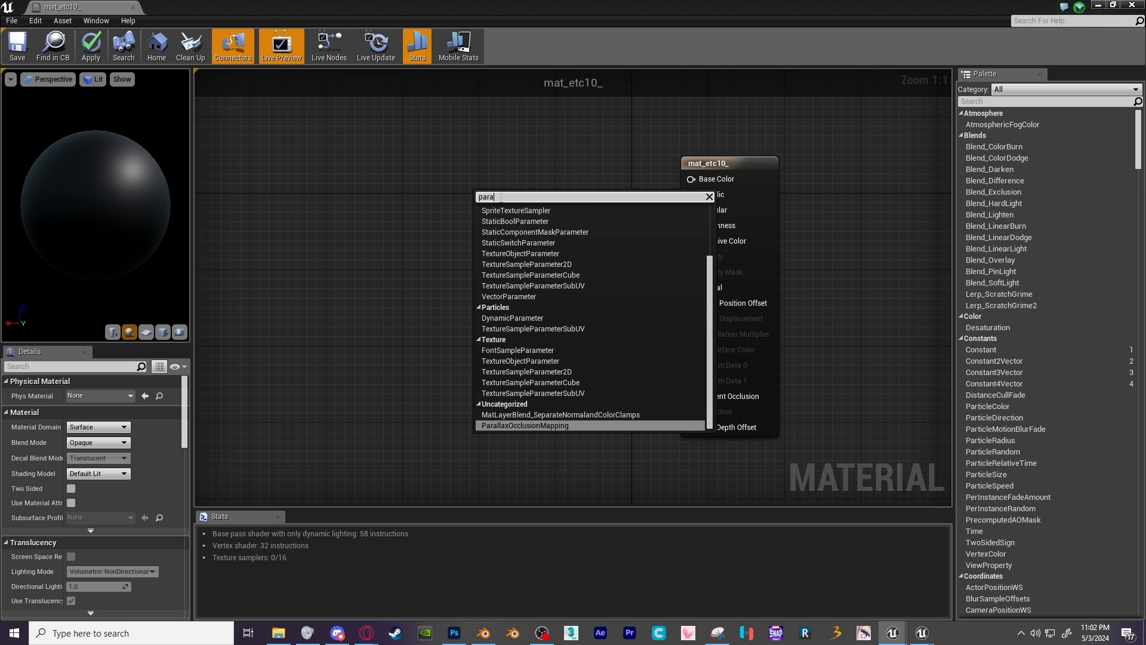
text(meter)
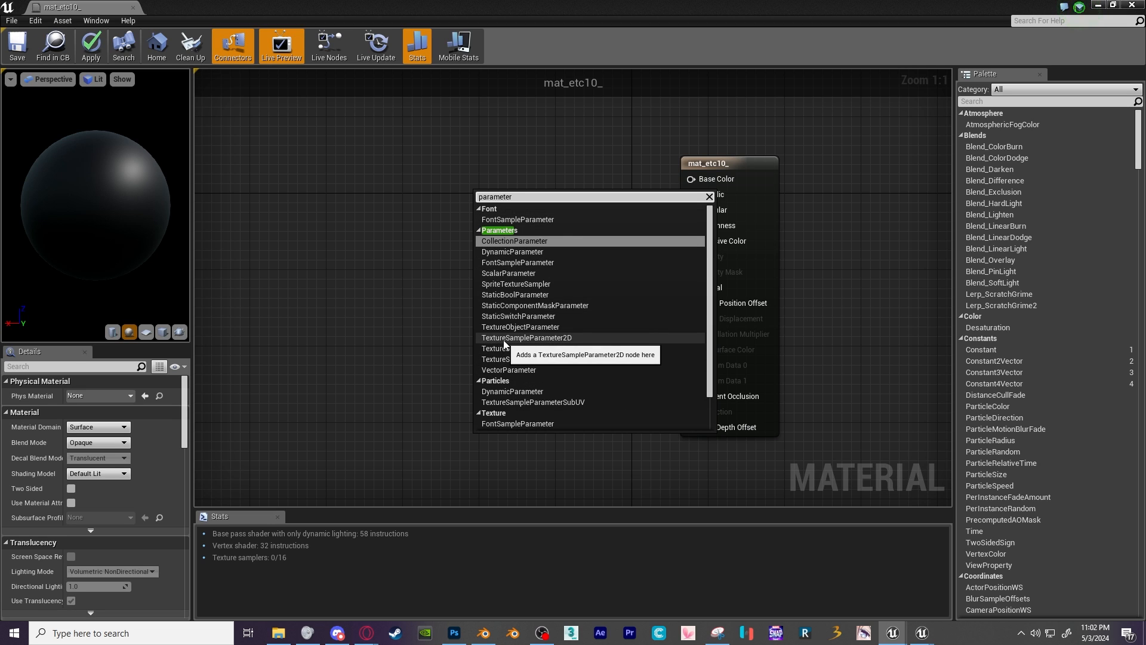
click(565, 339)
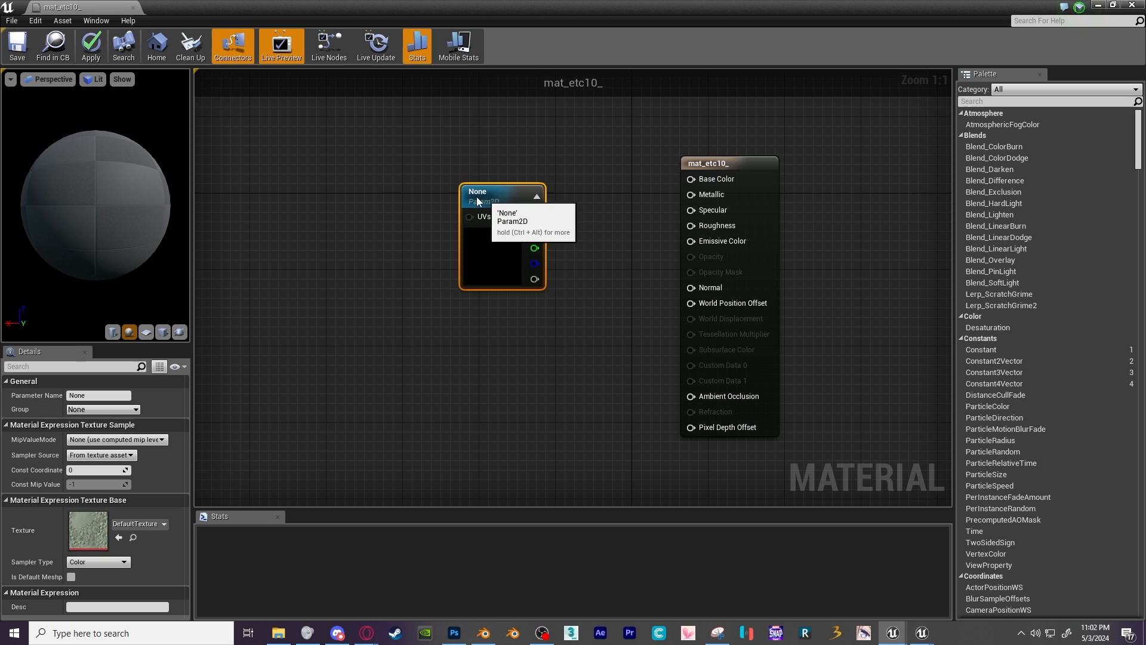
Switch to Blender and check which image texture the mat_etc10_Inst material uses.
click(483, 633)
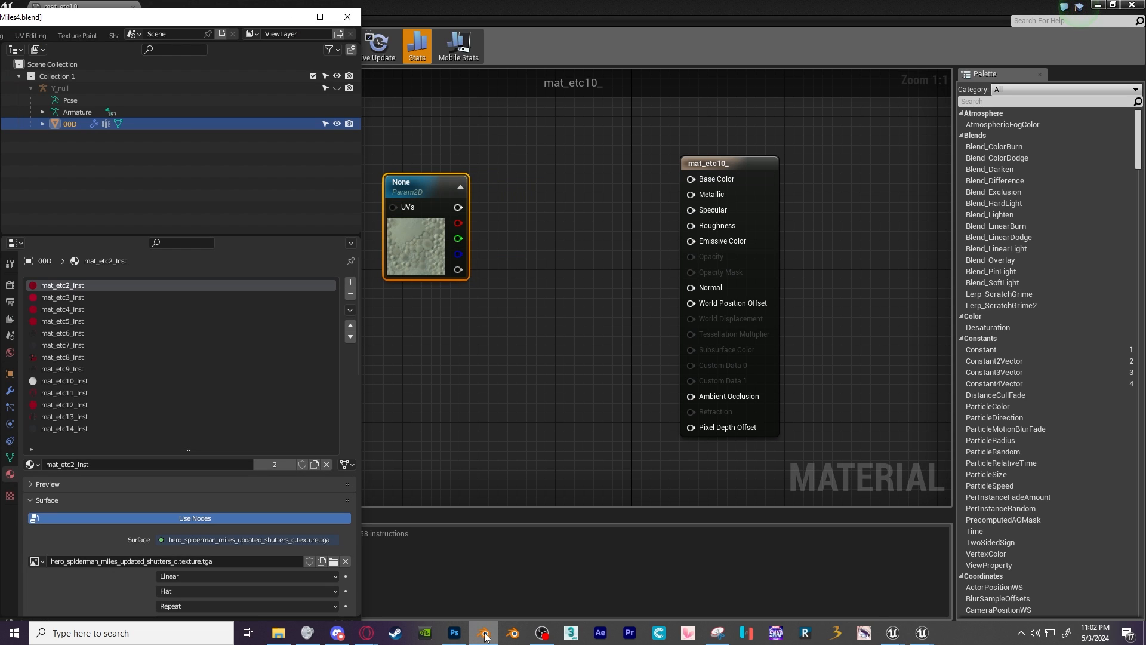
click(92, 383)
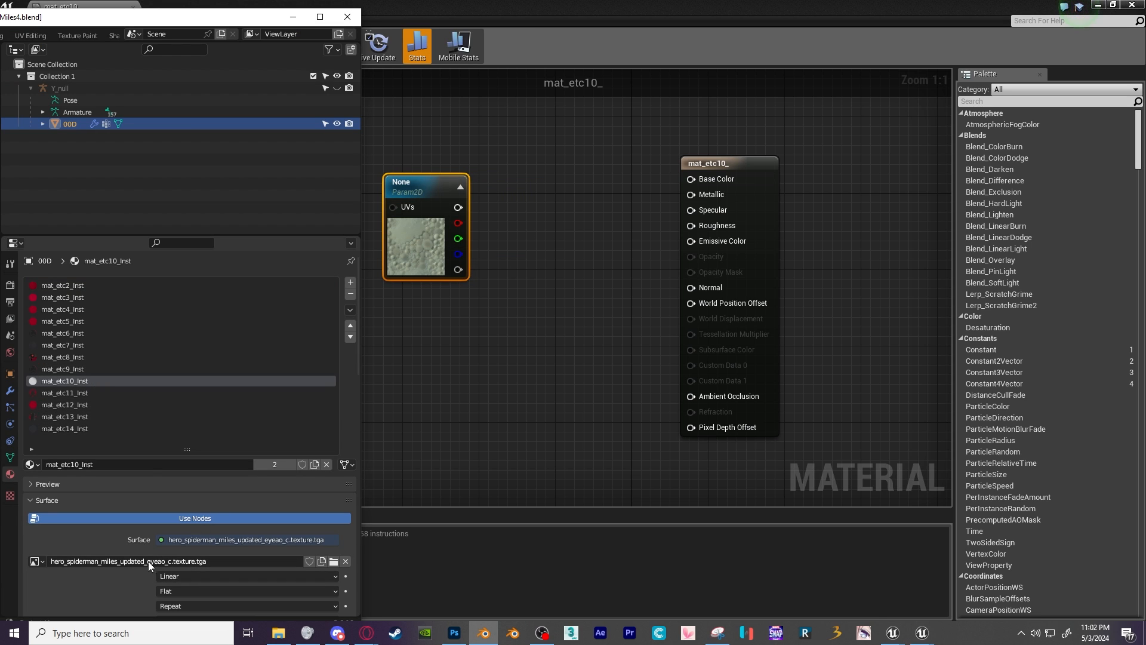
key(alt+Tab)
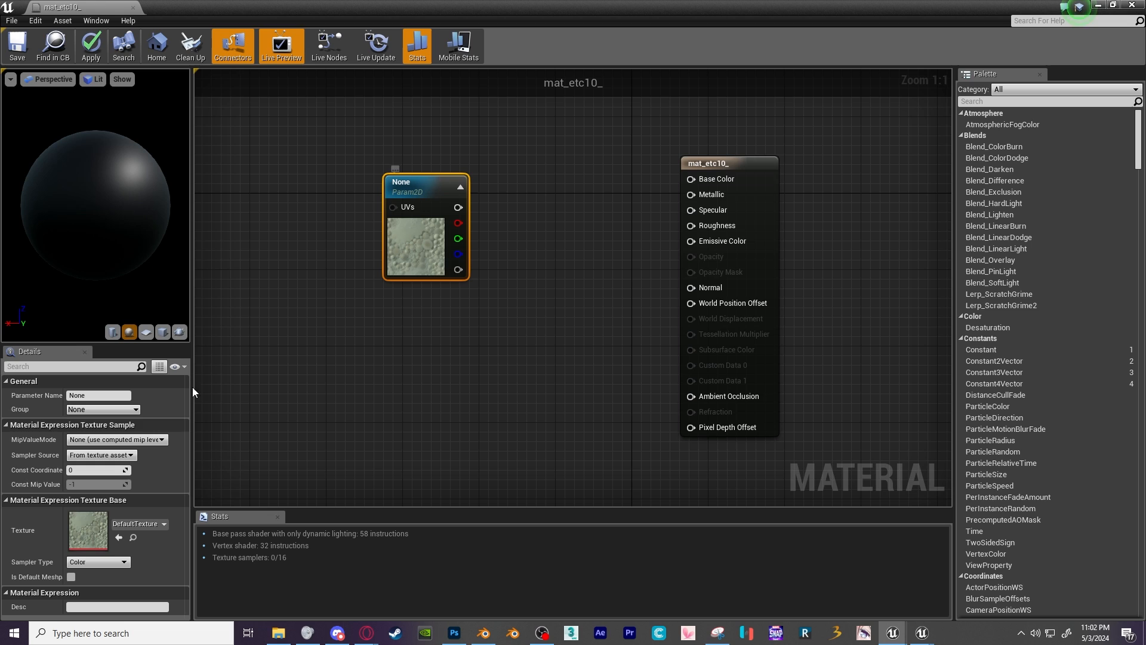
Assign hero_spiderman_miles_updated_eyeao_c_texture to the parameter node and connect it to Base Color, saving mat_etc10_.
click(120, 525)
text(w)
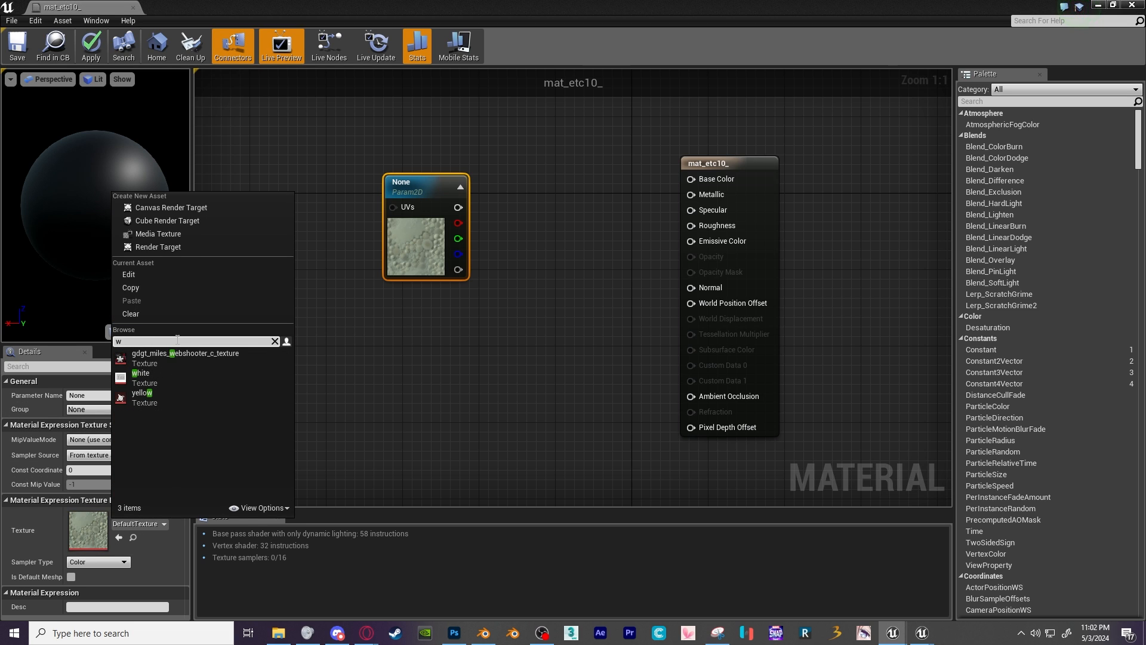
text(eye)
click(182, 370)
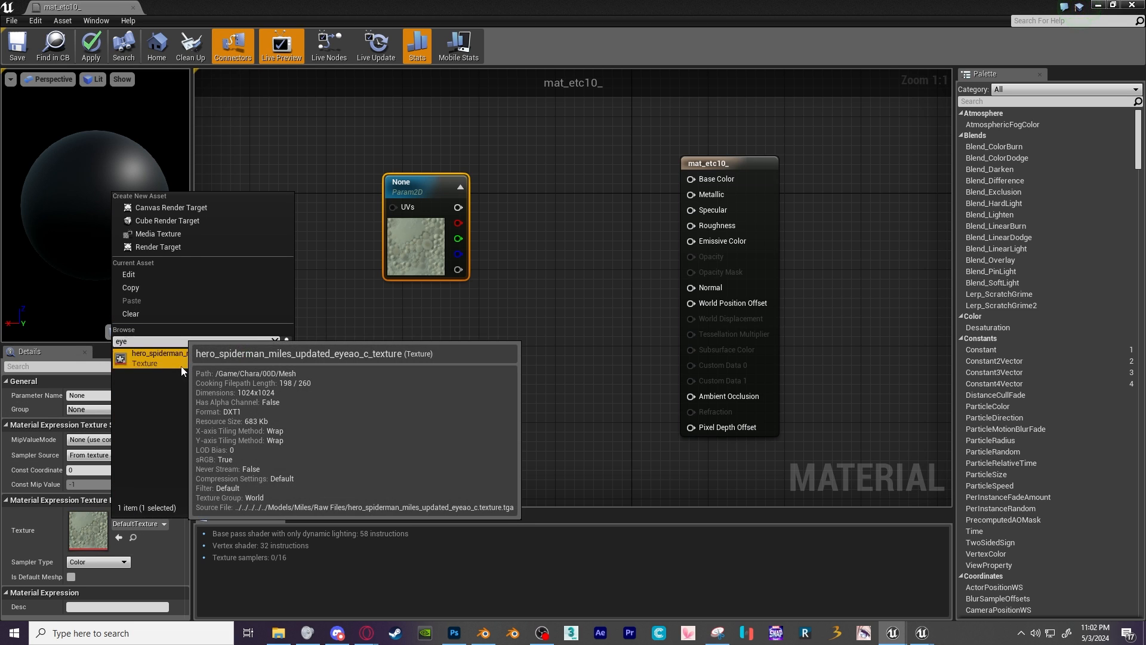
drag(428, 188, 691, 180)
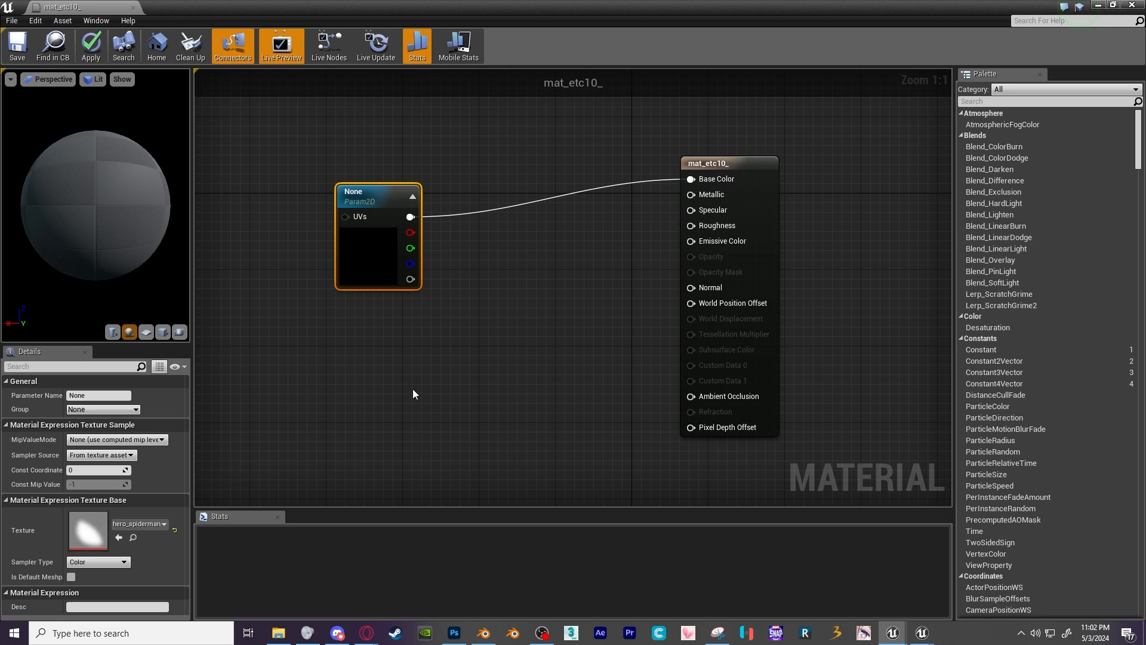
click(17, 45)
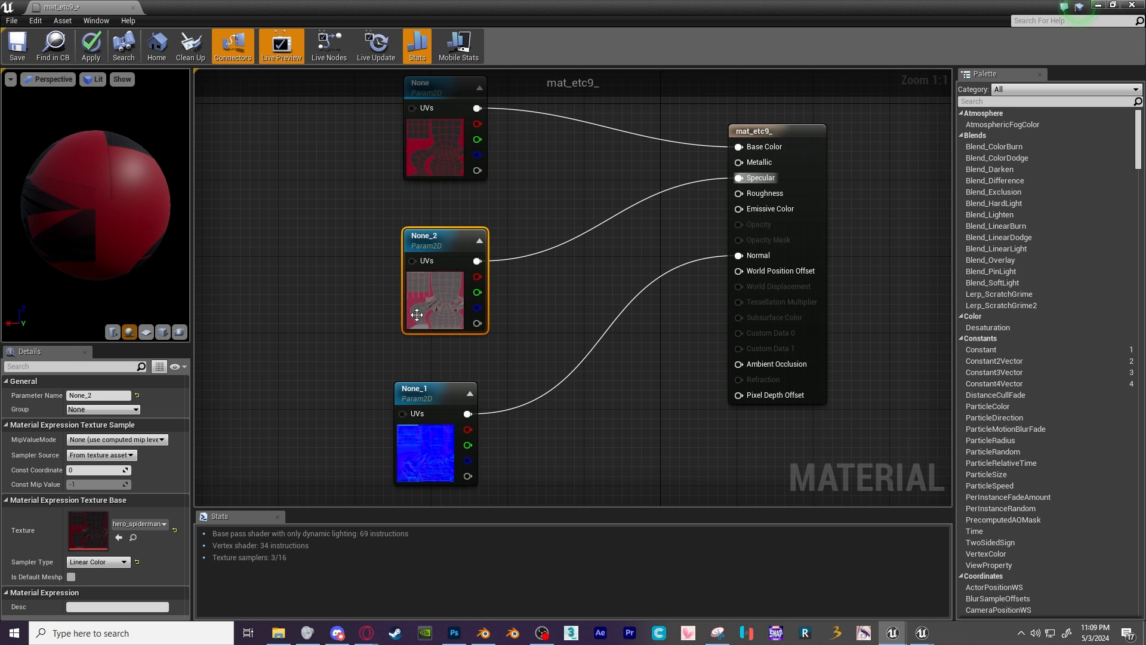
Align the None_2 texture node with the others in the mat_etc9_ graph, and save and close the material.
drag(457, 255, 449, 249)
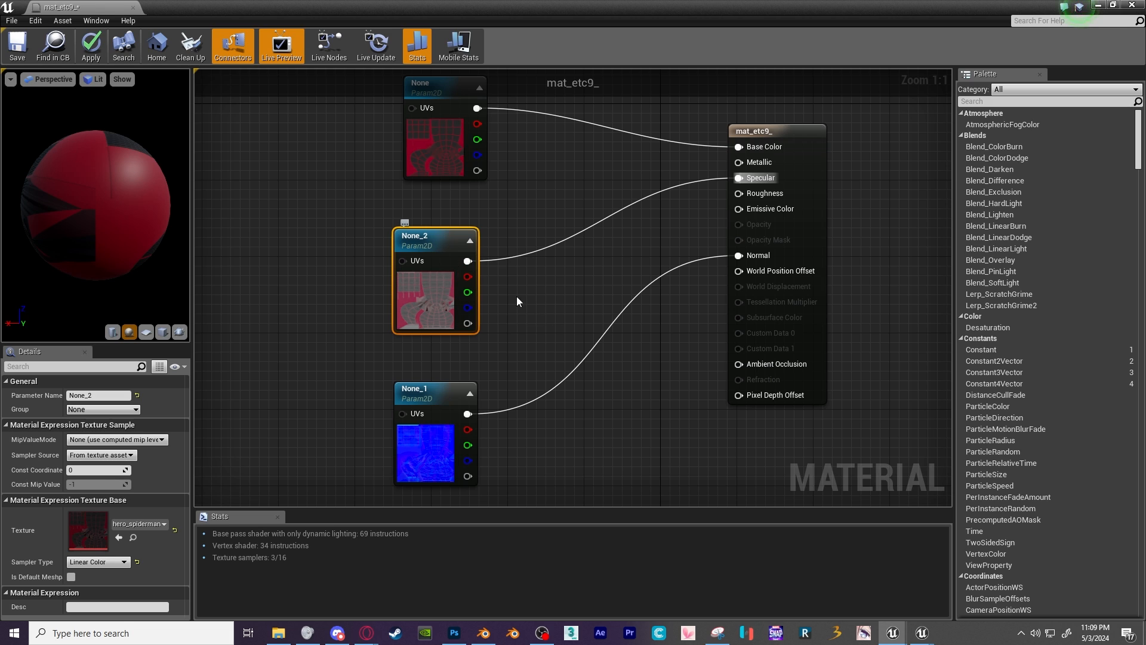
right_drag(584, 298, 554, 338)
scroll(561, 360, down, 1)
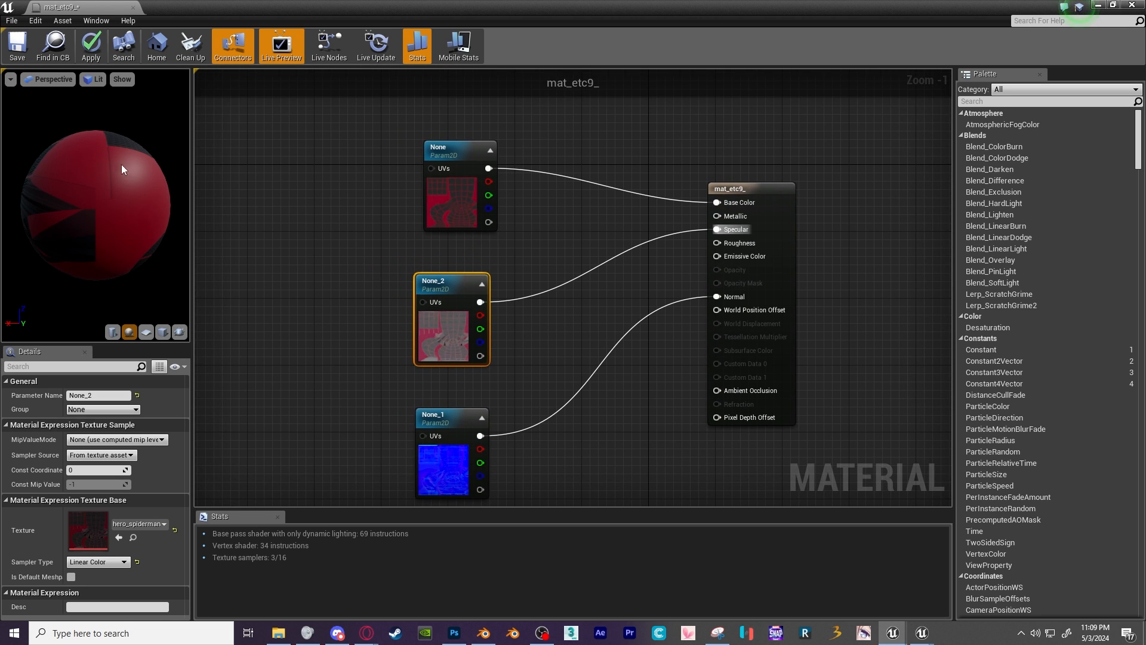
click(18, 45)
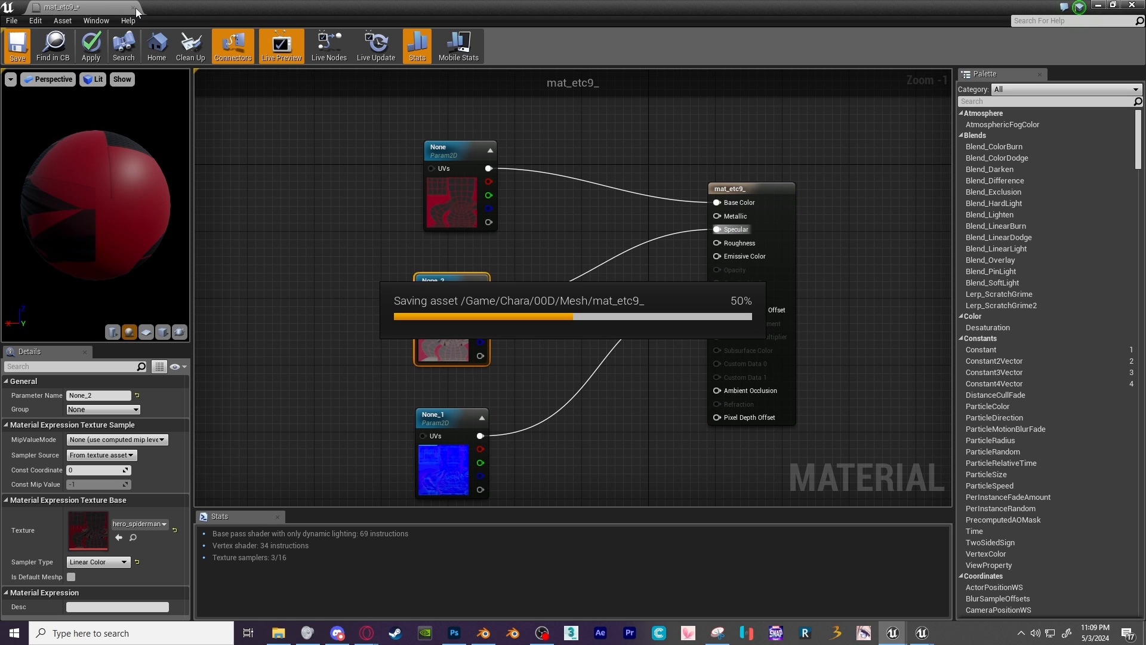
click(133, 7)
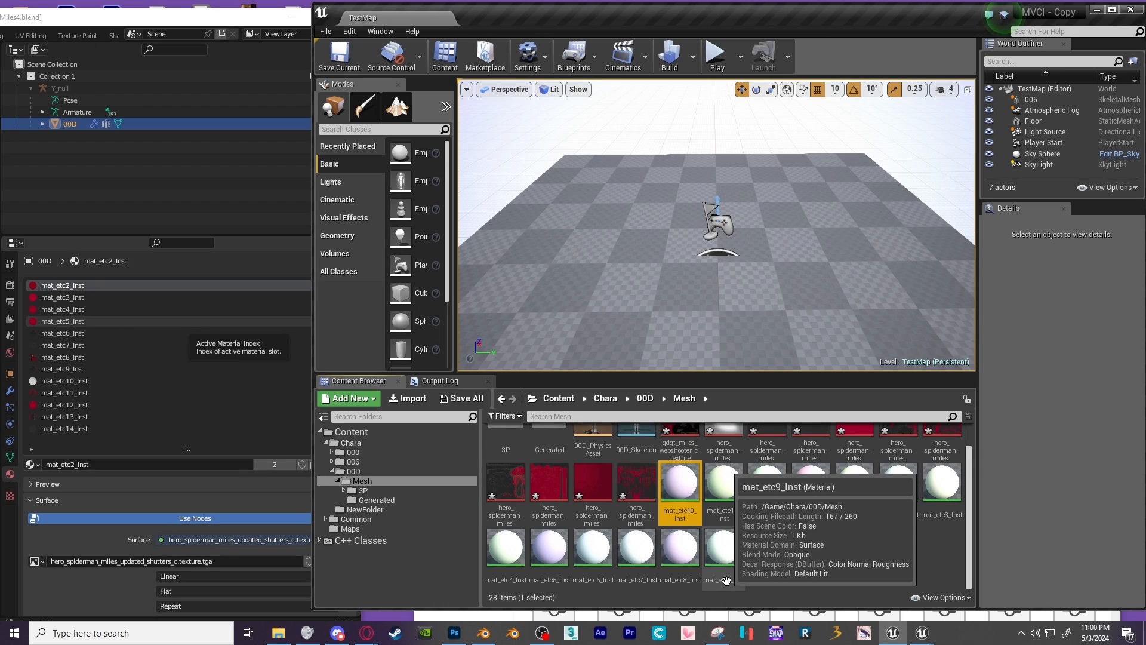
Select the Mesh folder's materials from mat_etc10_Inst through mat_etc9_Inst and open their asset actions.
shift+click(726, 576)
right_click(726, 576)
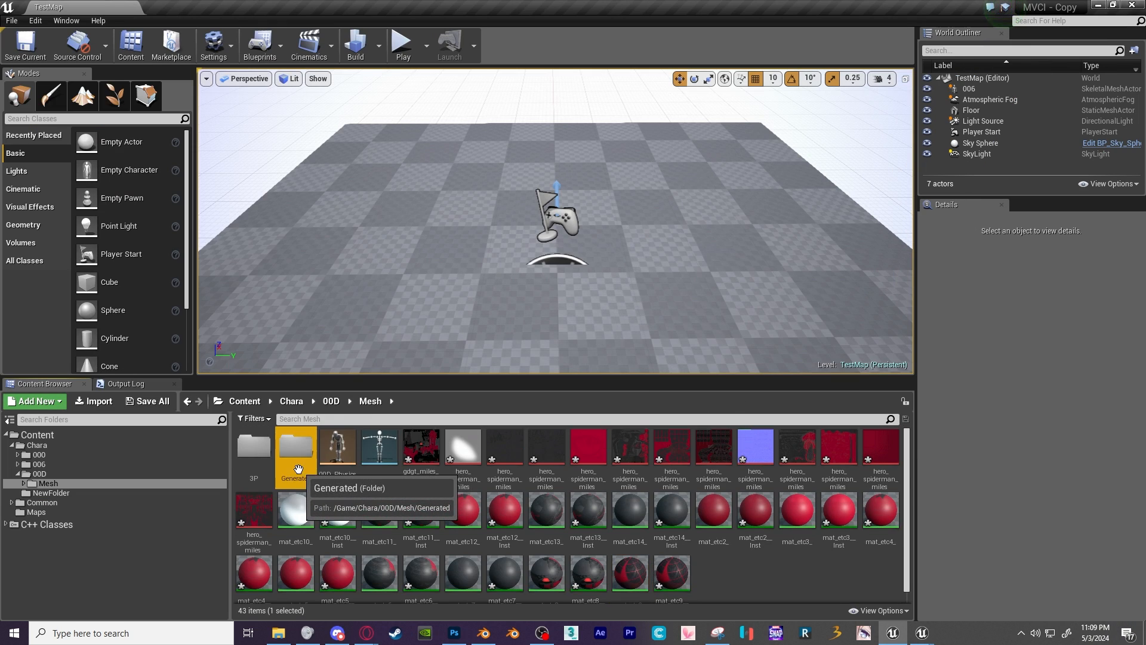
Open the 00D skeletal mesh from the Generated folder and examine the textured model up close.
double_click(298, 469)
double_click(256, 448)
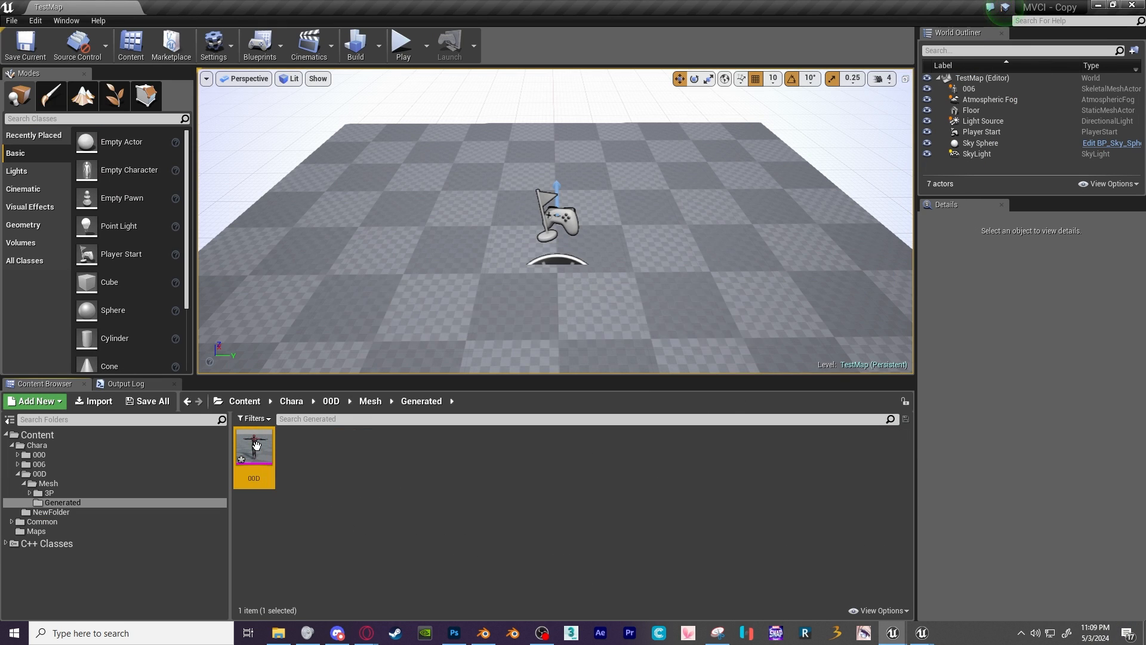
mouse_move(562, 429)
right_down()
mouse_move(563, 382)
mouse_move(567, 427)
right_up()
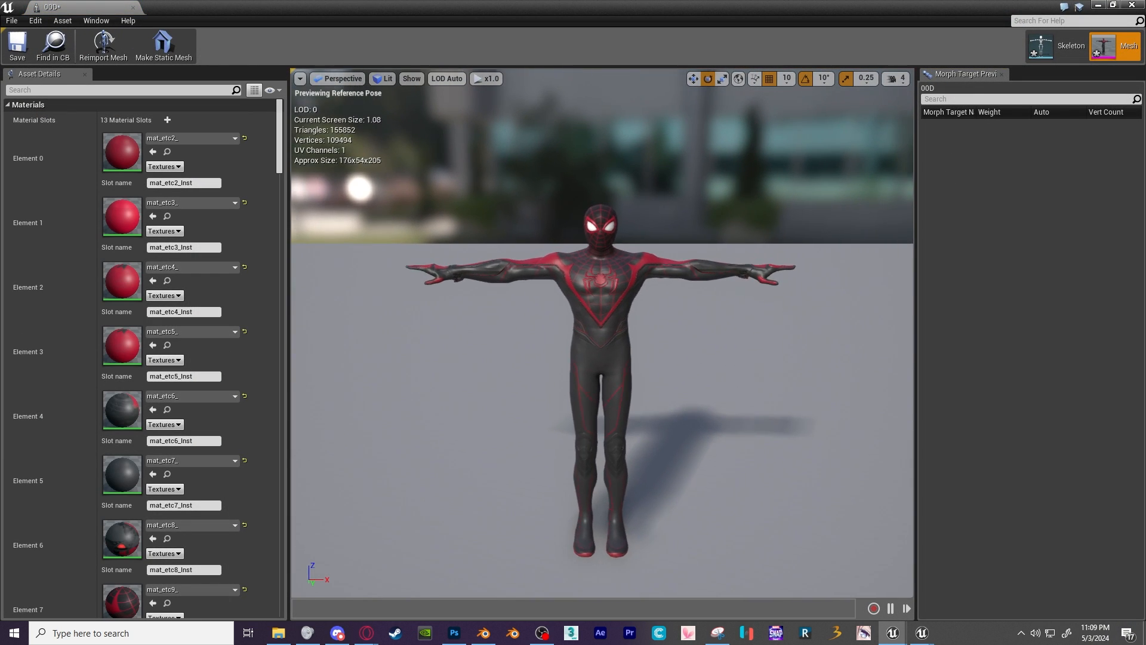
drag(568, 427, 609, 423)
right_drag(609, 424, 648, 419)
Assign the mat_etc2__Inst material instance to Element 0 and replace Element 1's material with its matching instance.
click(235, 138)
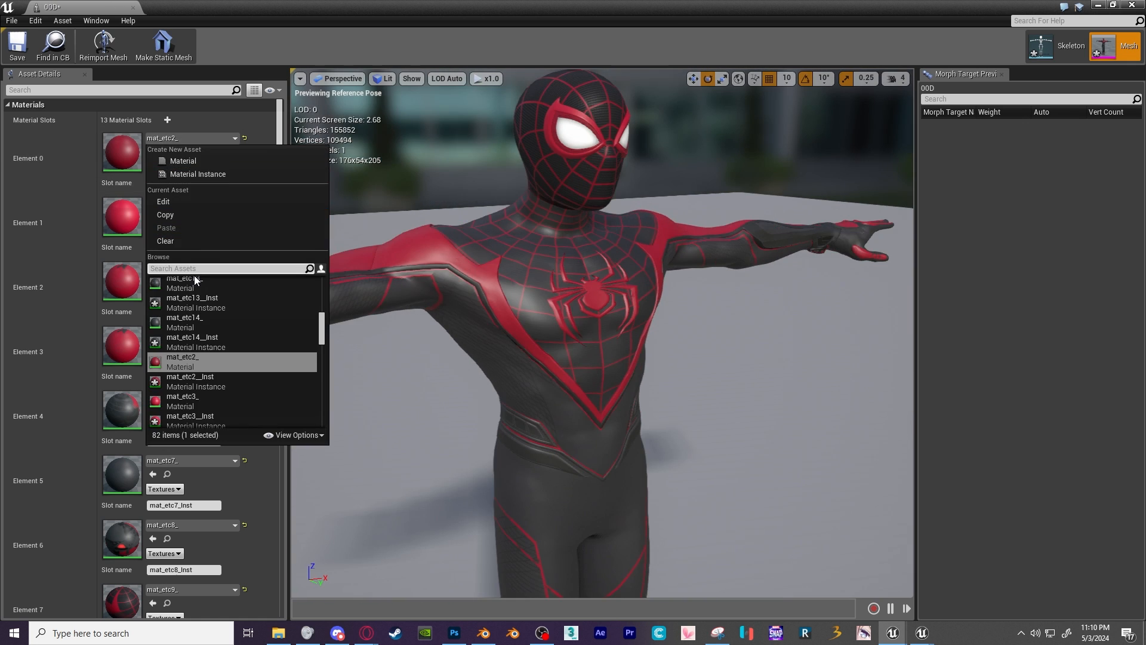
click(184, 381)
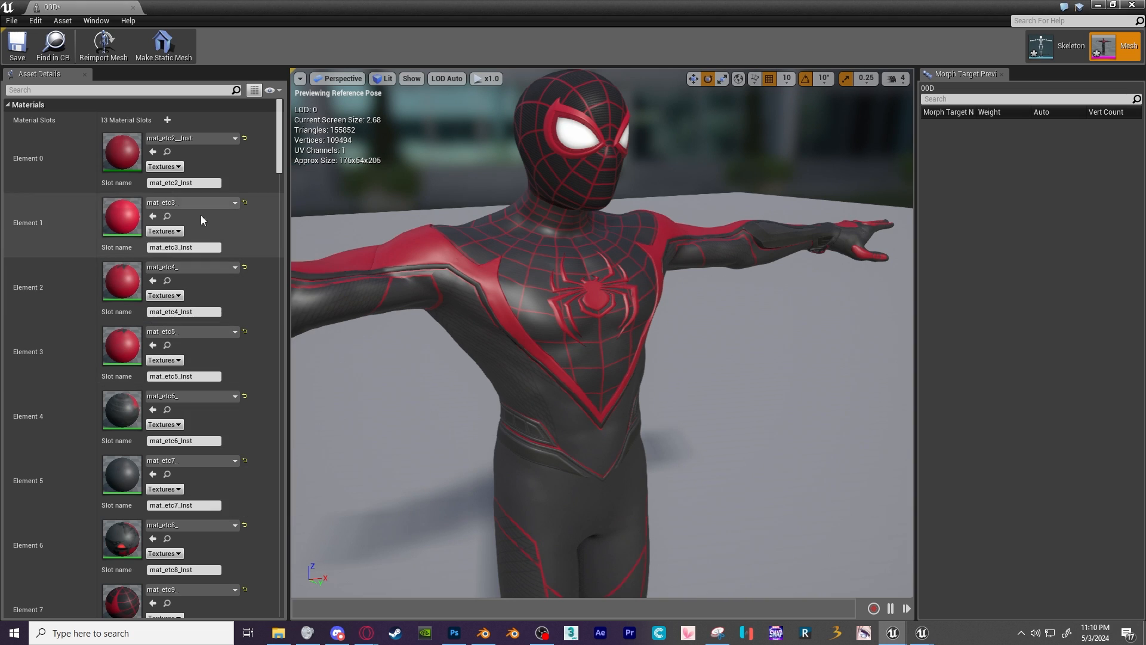
click(210, 203)
click(242, 443)
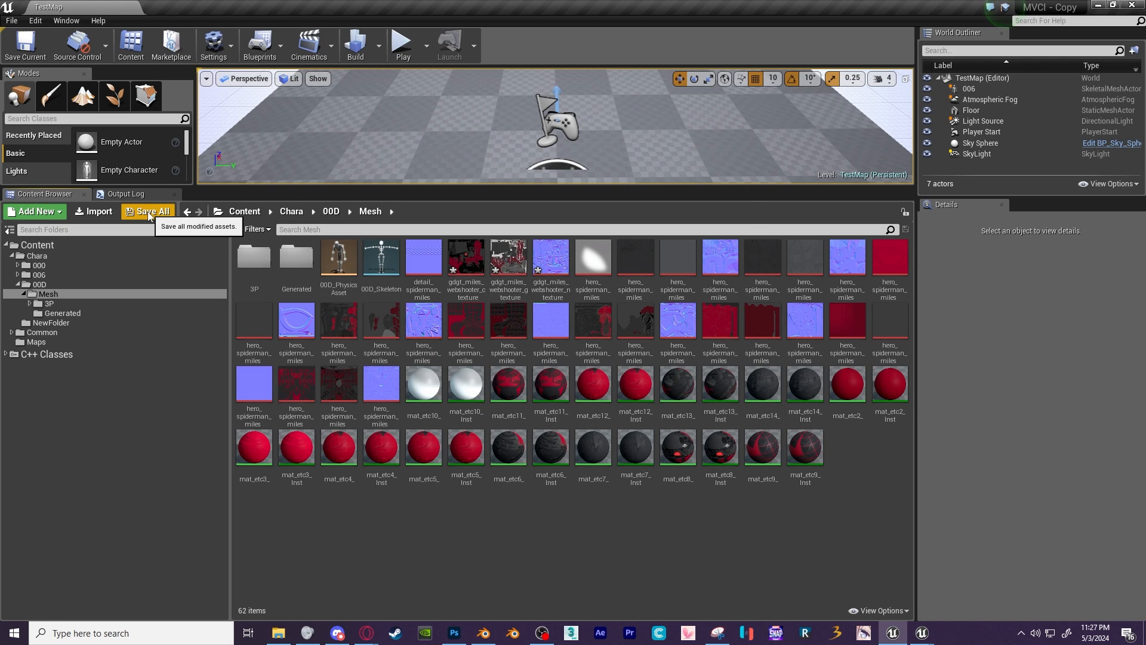
Save all modified assets and cook the project's content for Windows.
click(145, 212)
click(680, 425)
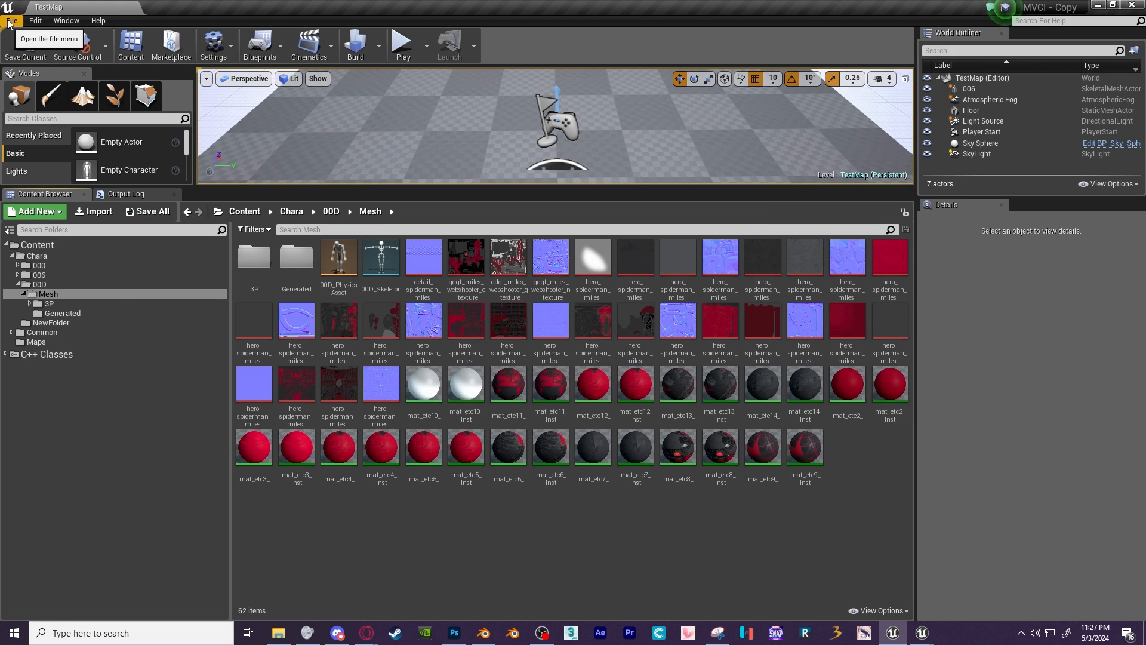
click(11, 21)
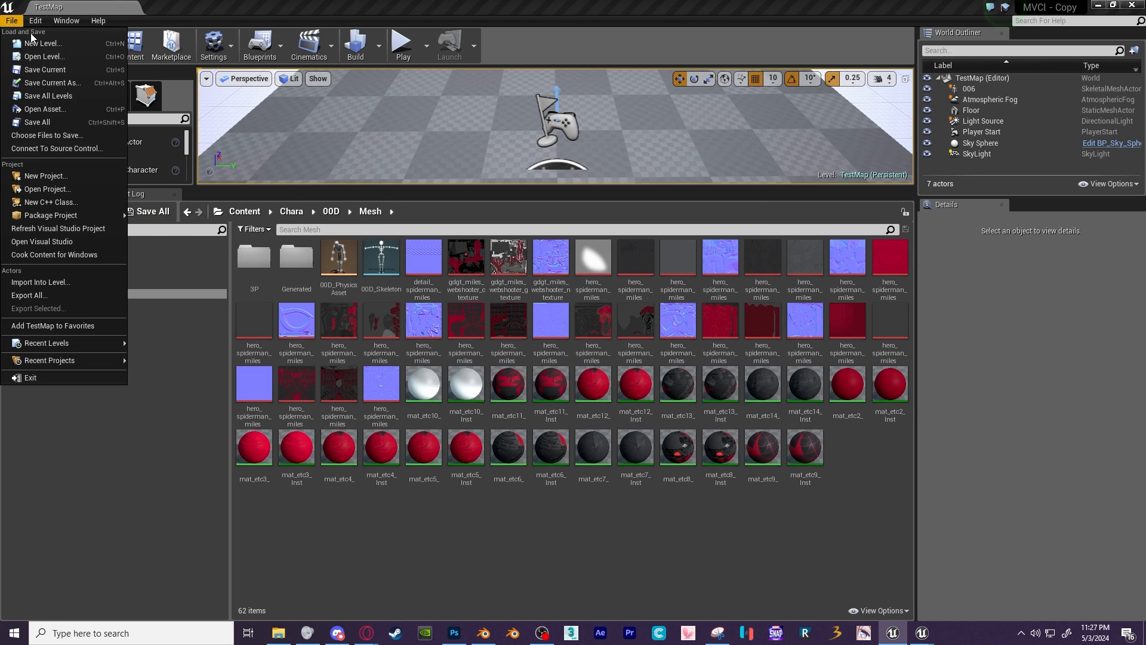
click(26, 258)
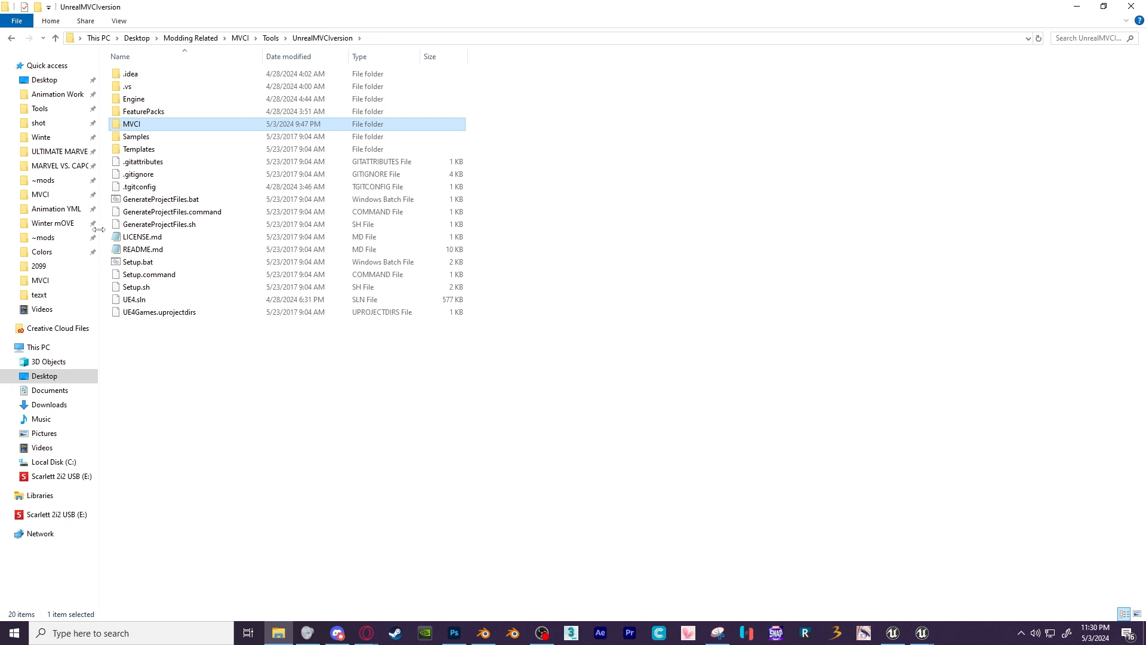
Browse the MVCI project's Saved/Cooked/WindowsNoEditor/MVCI - Copy/Content/Chara folders to the cooked 00D folder in File Explorer.
double_click(149, 132)
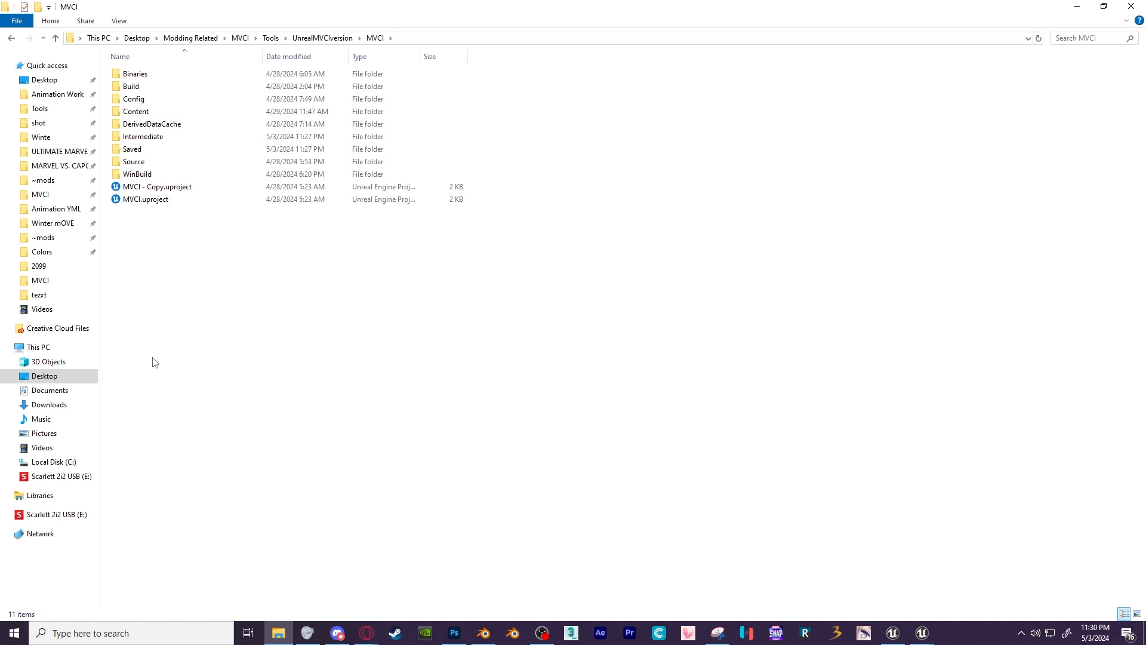
double_click(119, 150)
double_click(149, 123)
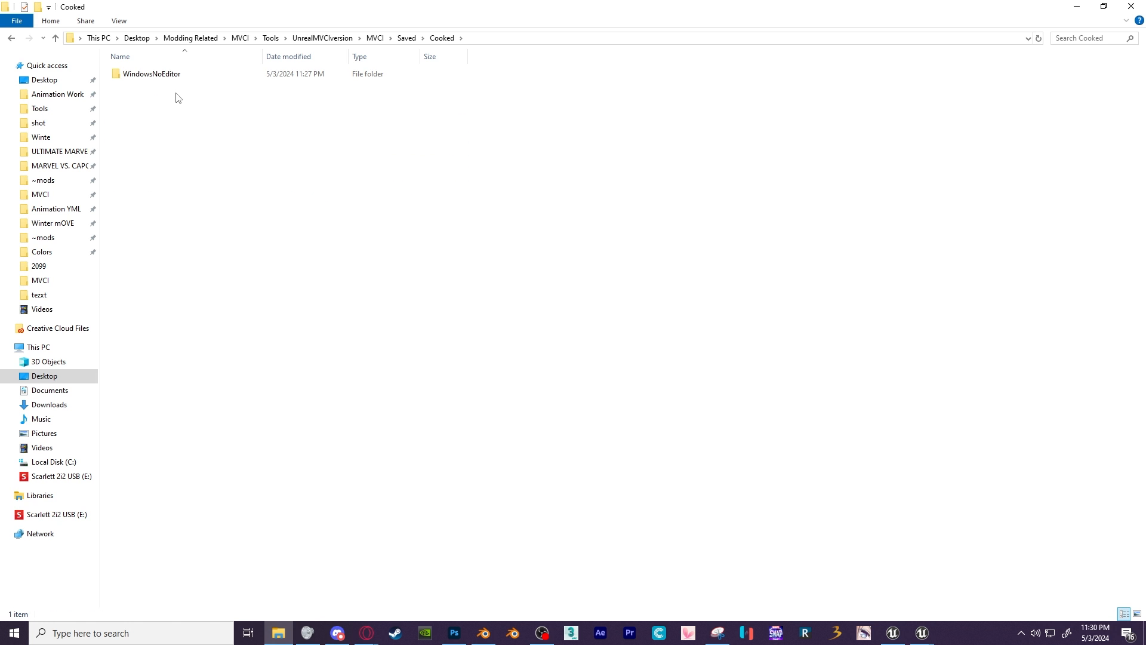
double_click(149, 78)
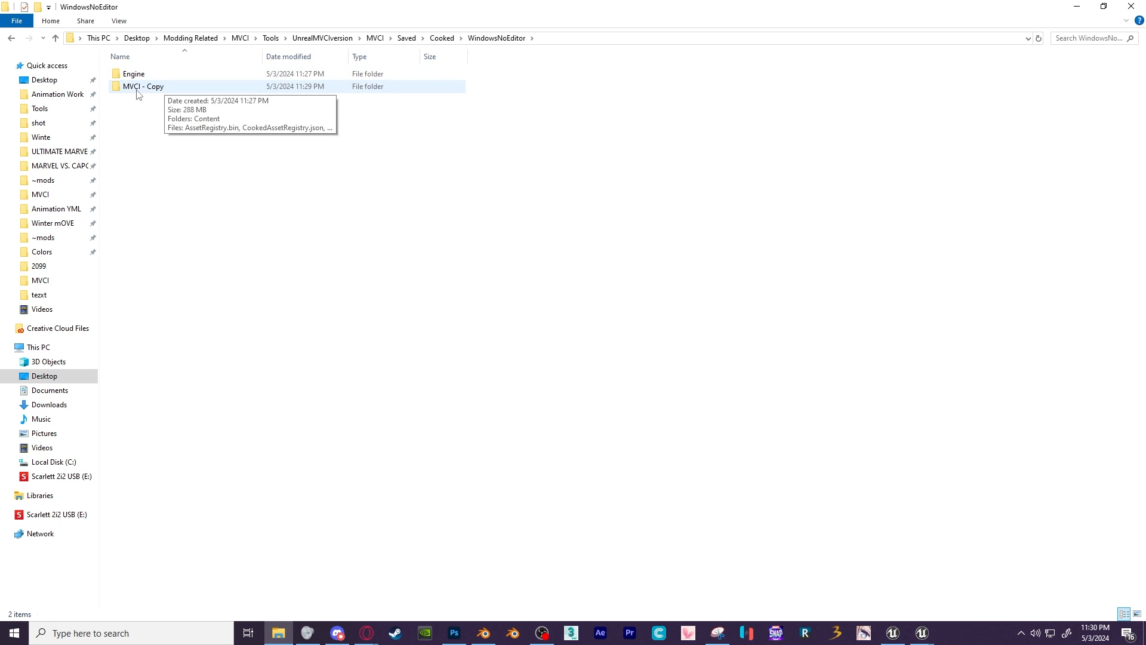
double_click(151, 90)
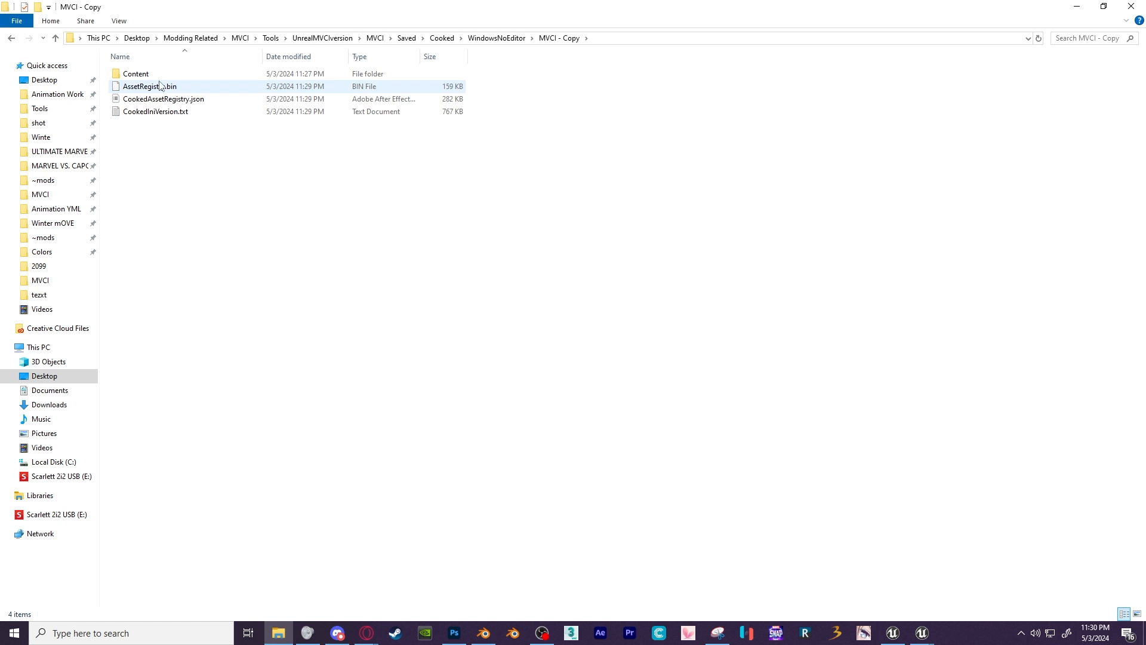
double_click(150, 76)
double_click(144, 75)
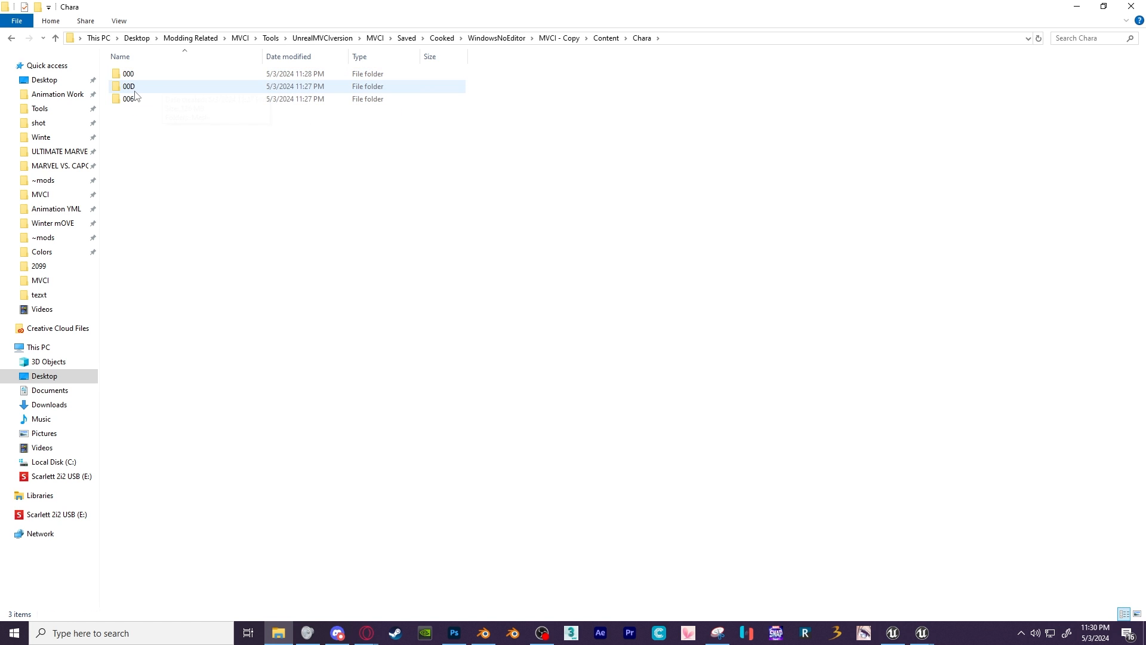
double_click(131, 88)
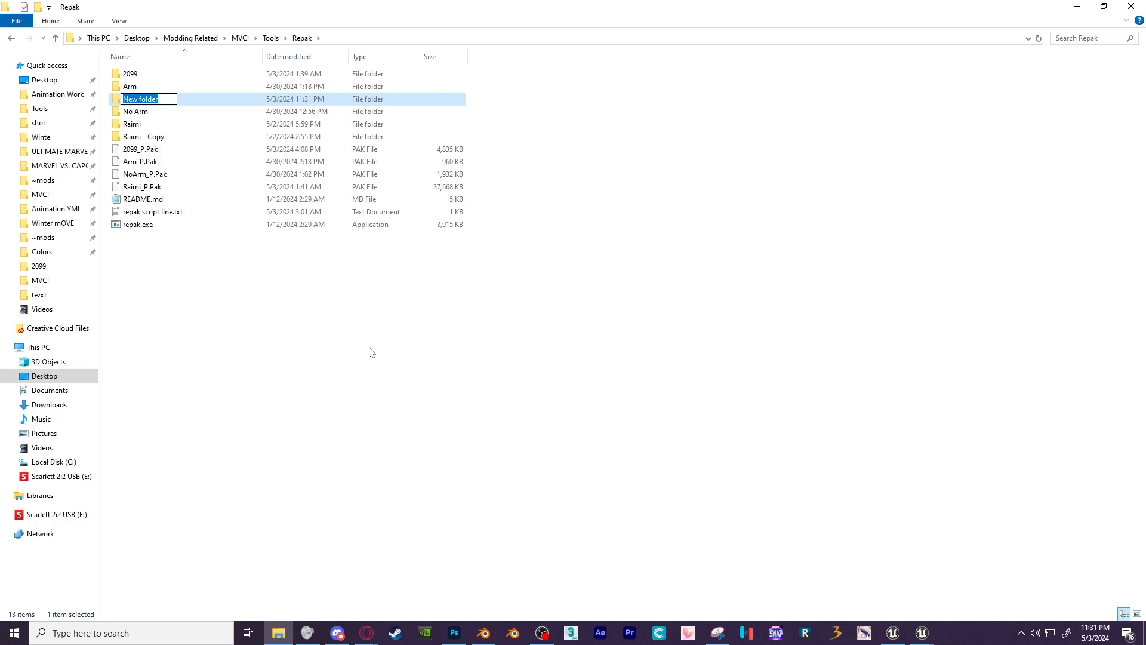
Name the new folder in Repak Miles and paste the cooked MVCI folder into it.
text(Miles)
click(299, 249)
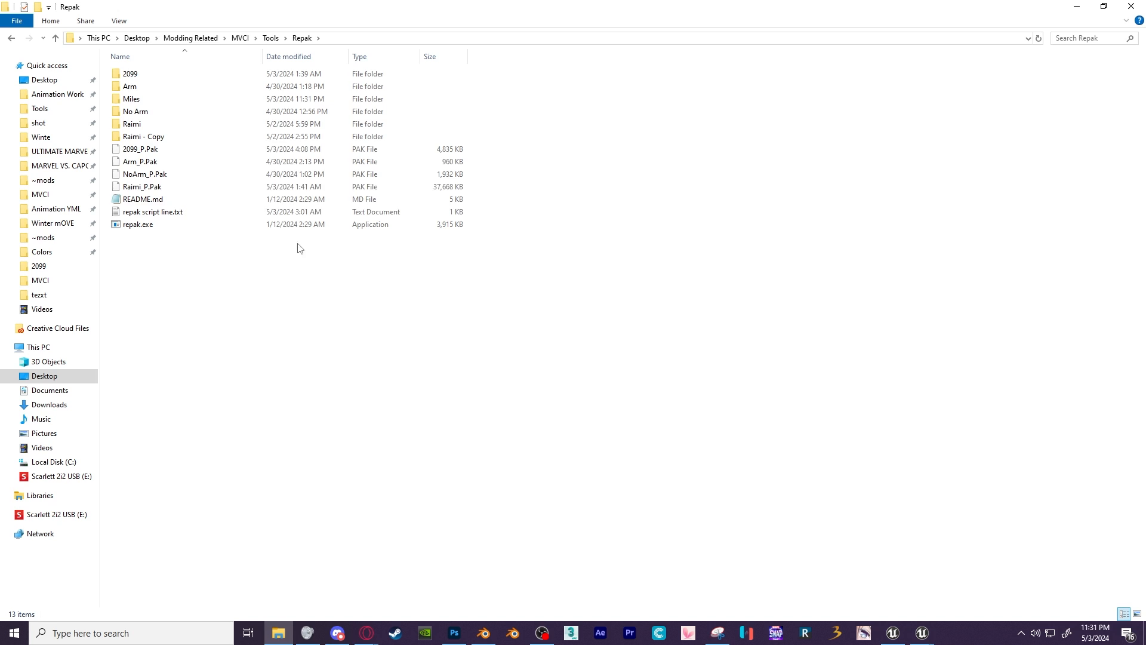
double_click(132, 99)
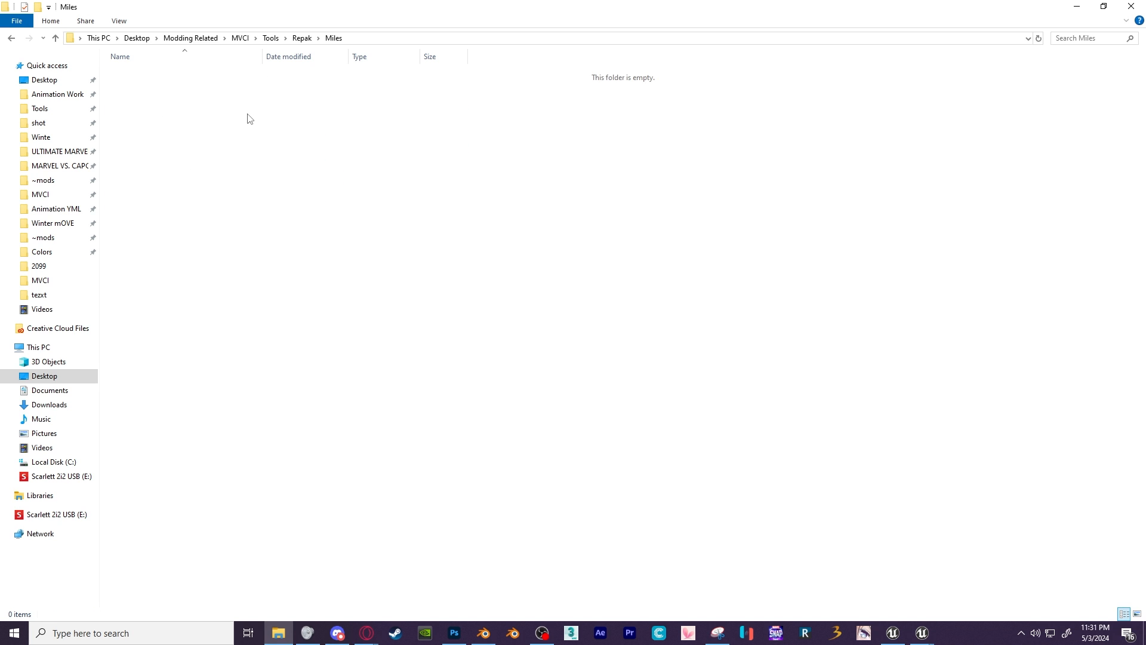
key(ctrl+v)
key(Return)
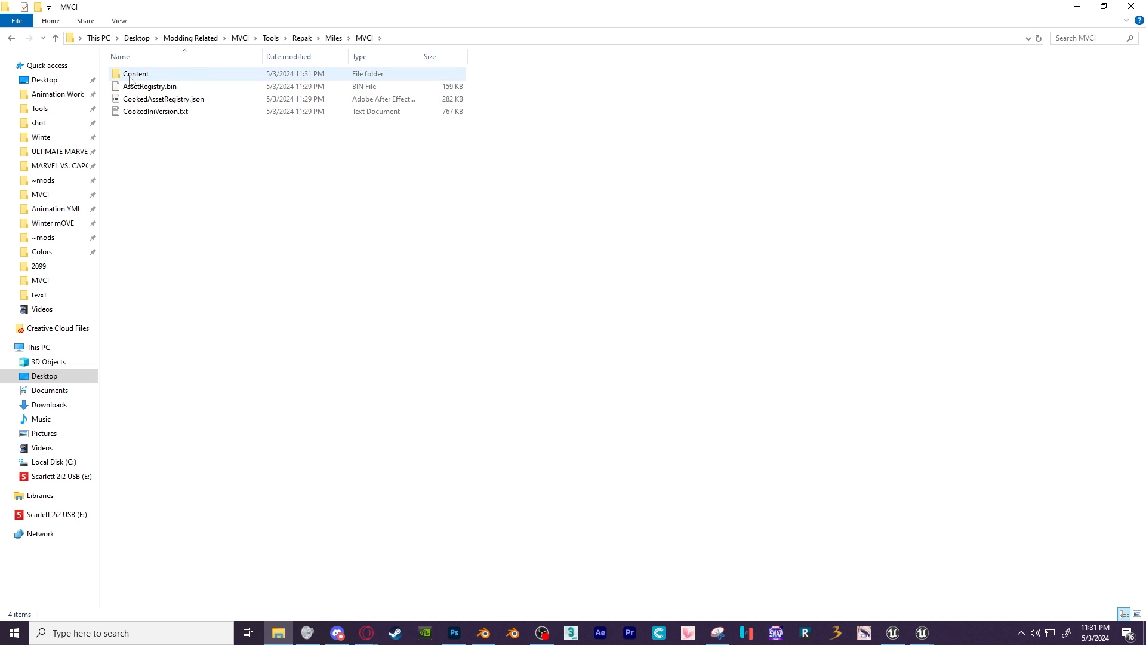
Delete AssetRegistry.bin, CookedAssetRegistry.json and CookedIniVersion.txt from the copied MVCI folder.
drag(135, 151, 162, 88)
key(Delete)
Remove the unneeded items under Content, including the 00D_PhysicsAsset and 00D_Skeleton files in 00D's Mesh folder.
double_click(147, 78)
key(Delete)
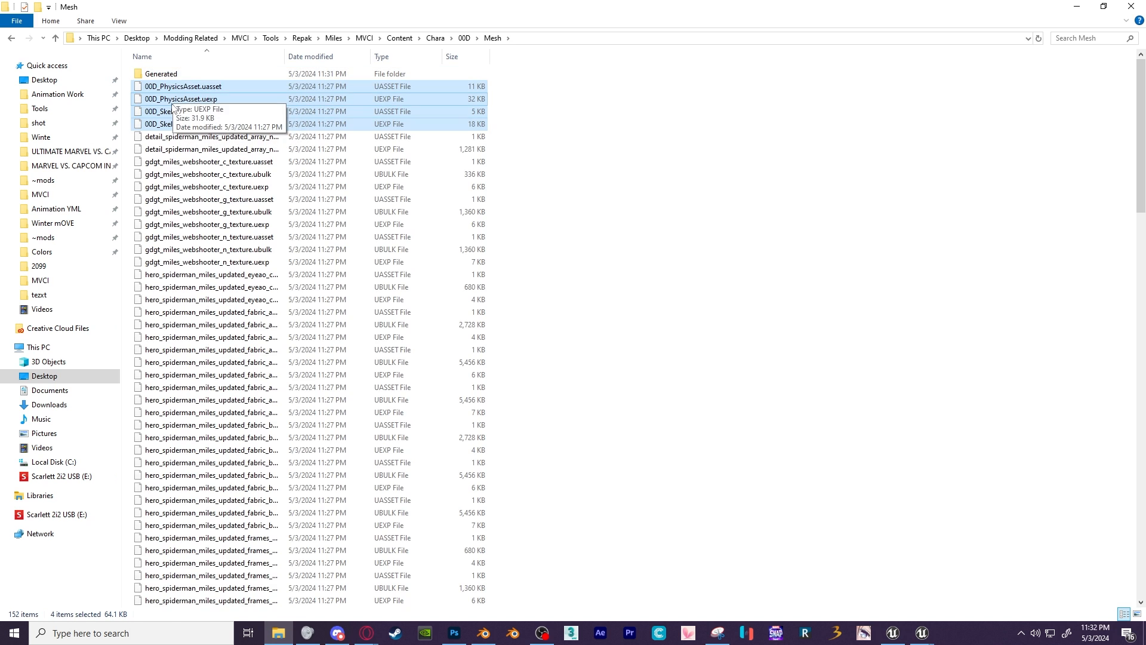
key(Delete)
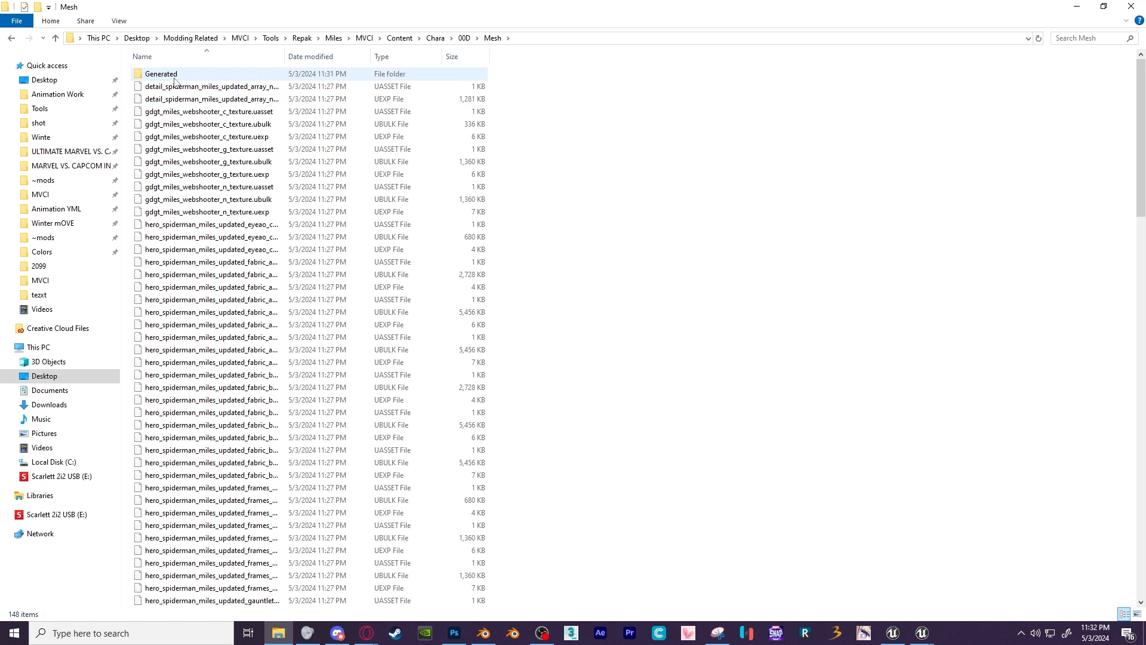
Go back up to the Repak folder and pack the Miles folder into a pak file with RePak.bat.
click(333, 38)
click(302, 38)
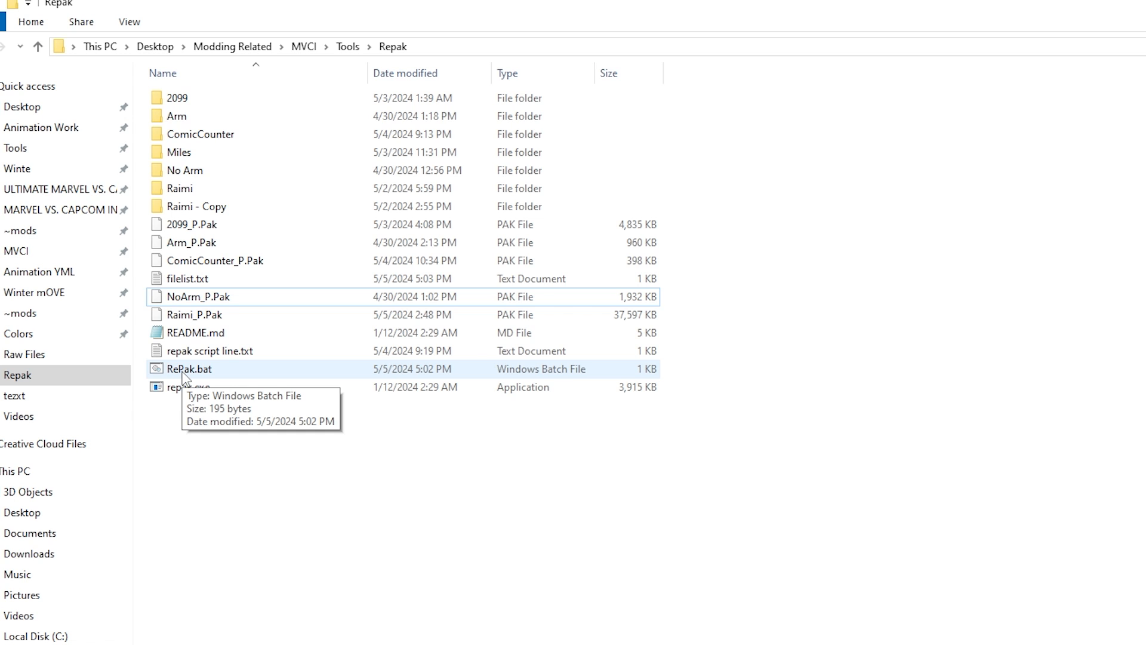
click(188, 154)
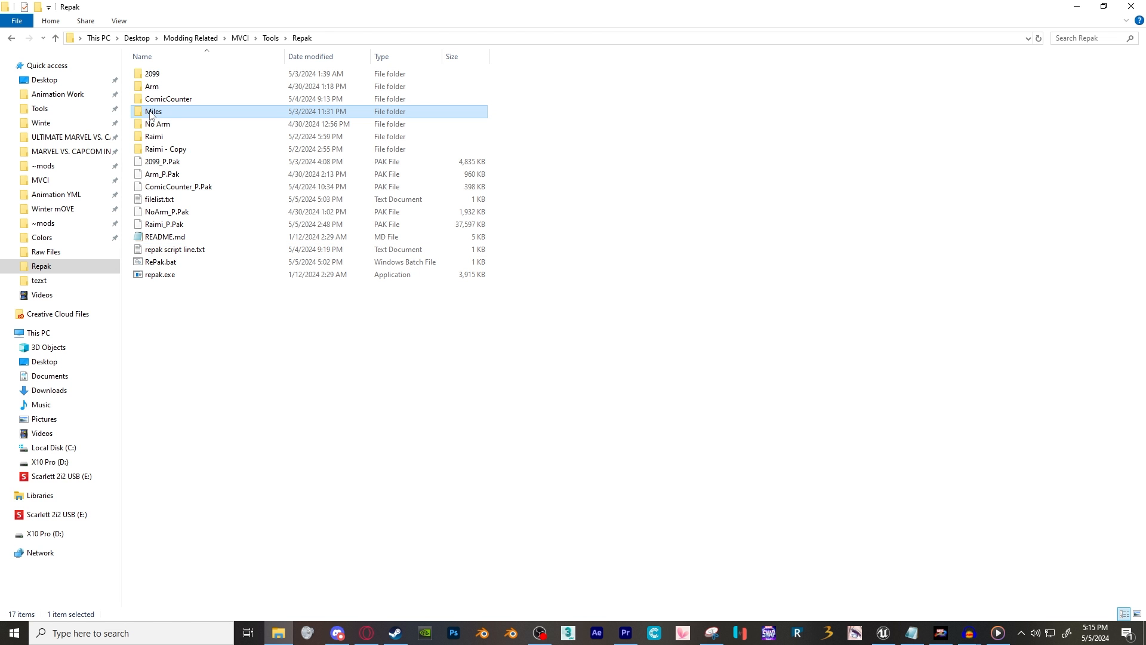
drag(150, 115, 170, 268)
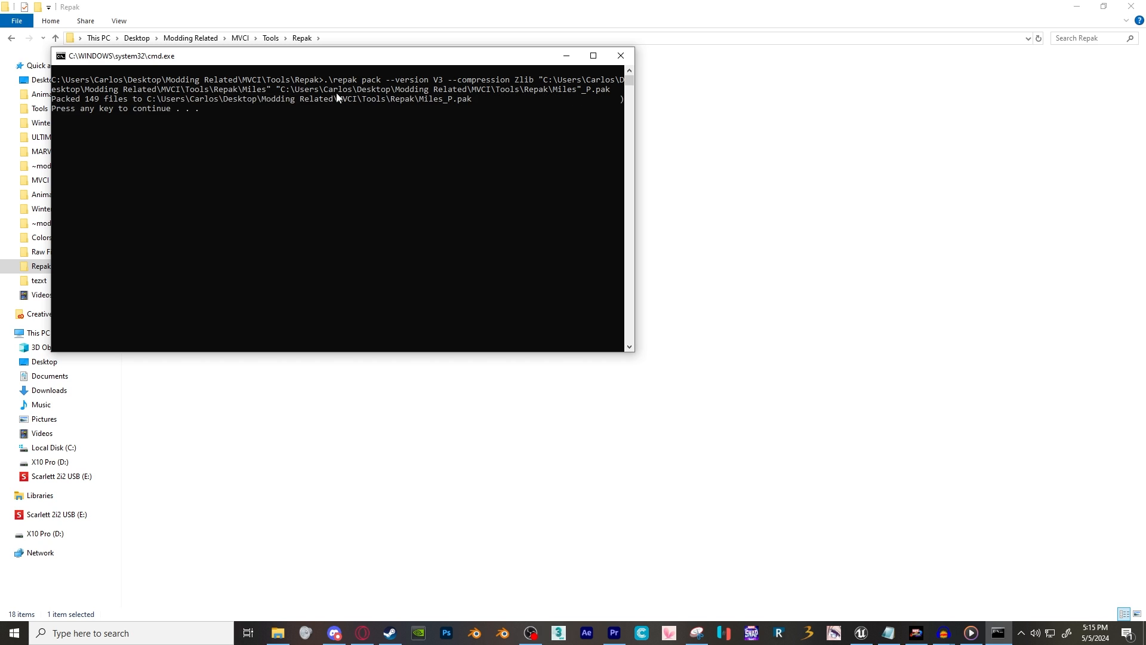
key(Return)
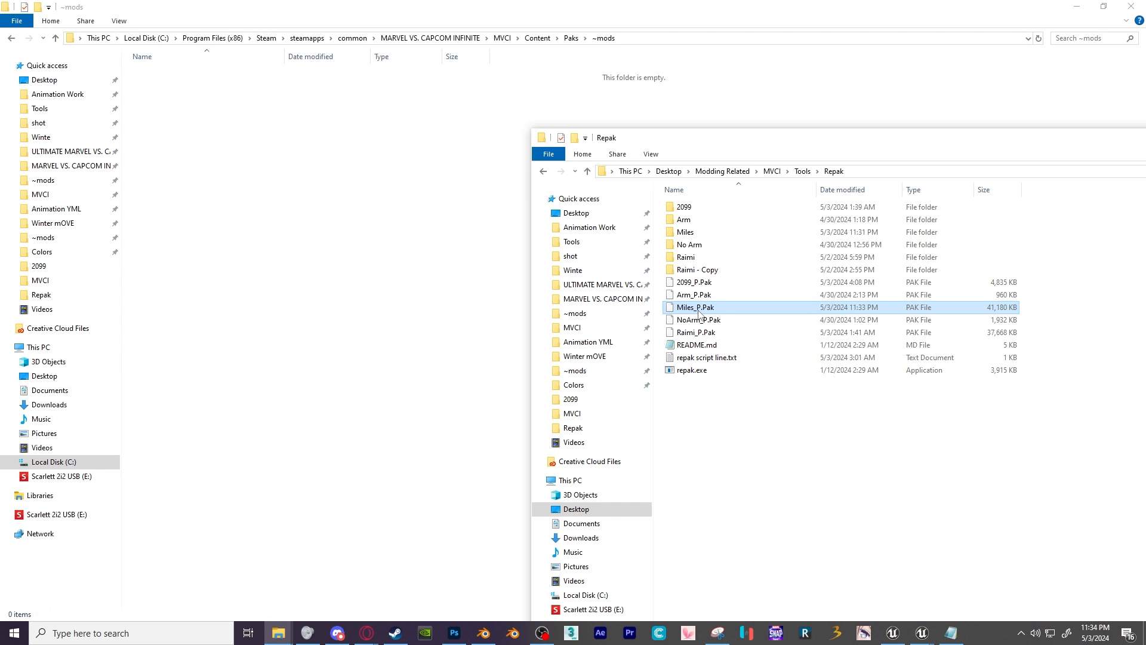
Copy Miles_P.Pak from the Repak folder into the game's MVCI/Content/Paks/~mods folder.
drag(687, 307, 487, 288)
right_drag(484, 288, 483, 289)
click(384, 243)
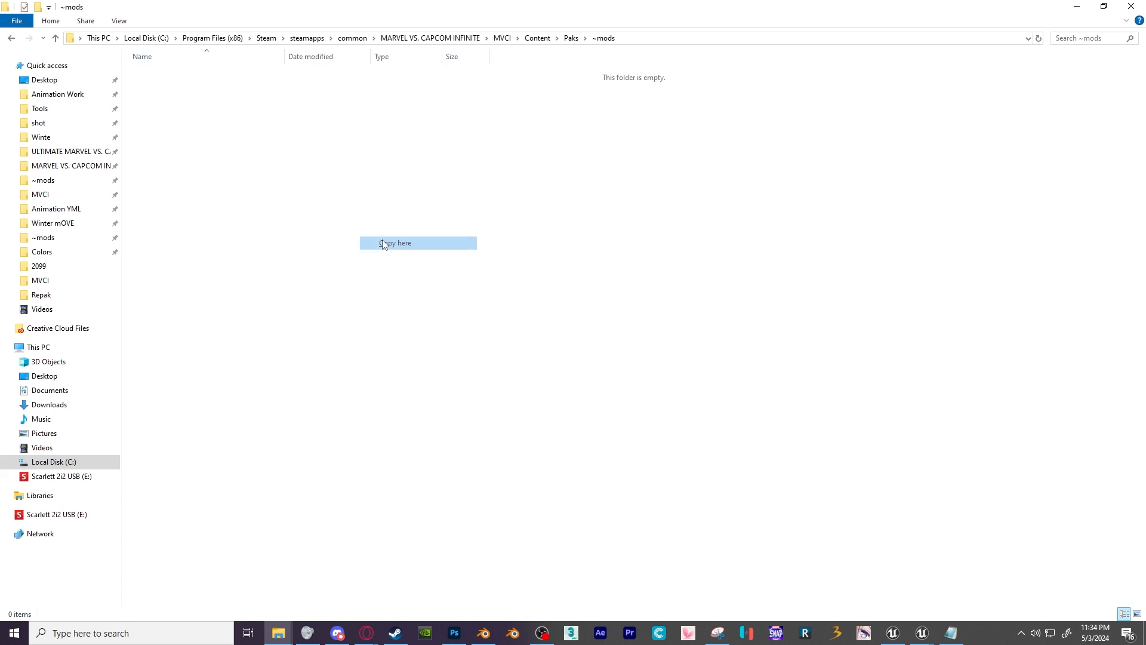
click(323, 103)
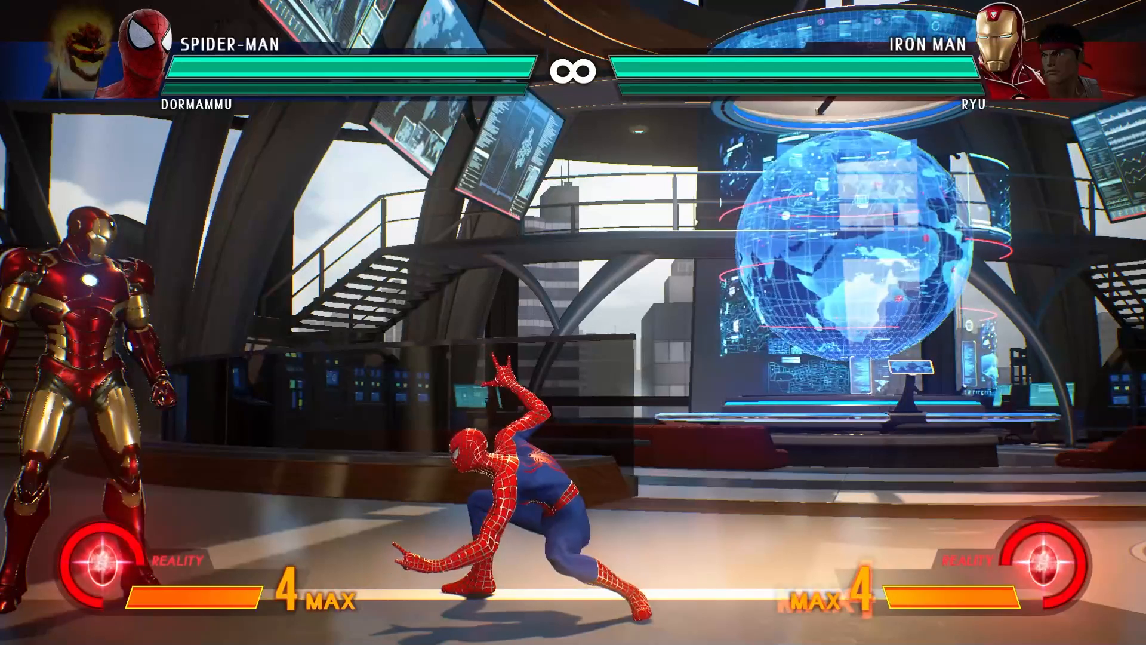